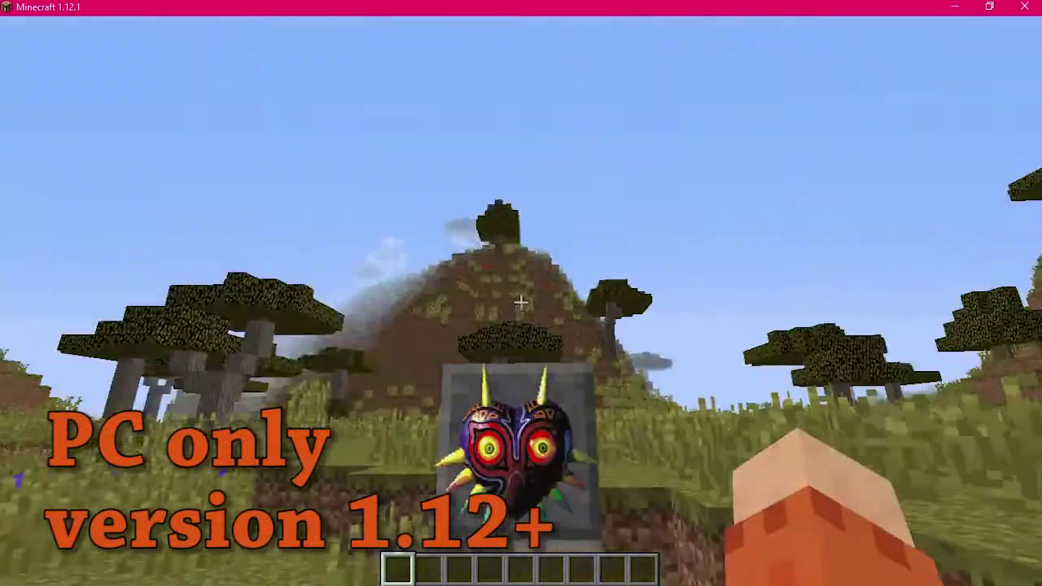
{"action": "key", "text": "w"}
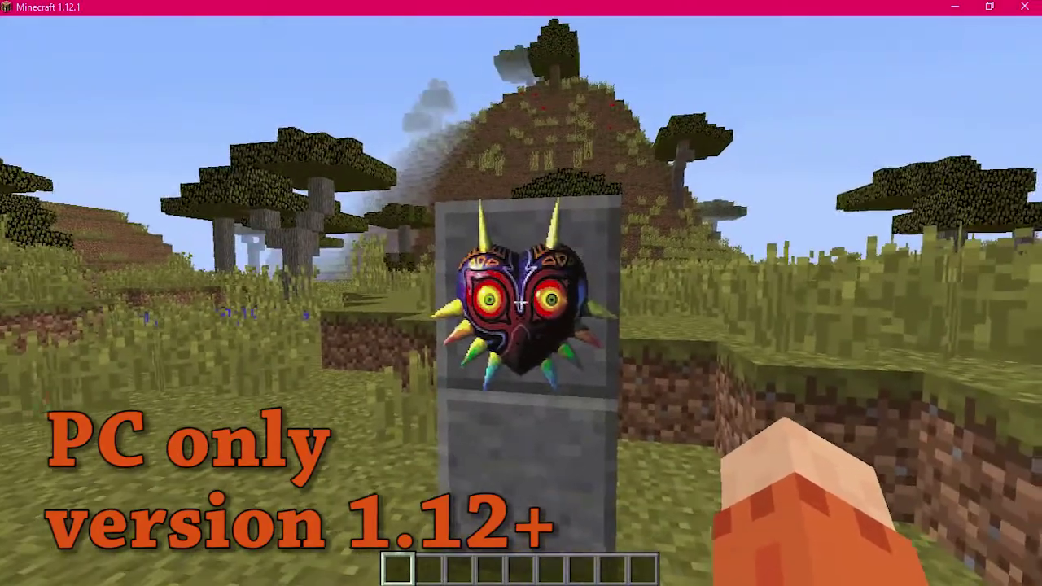
{"action": "key", "text": "w"}
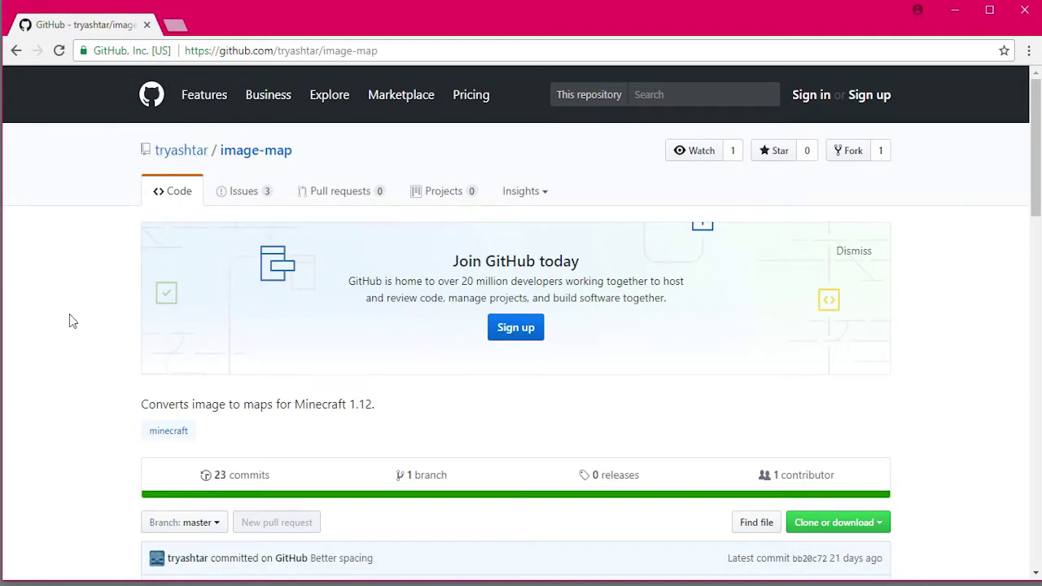
Step: Read the image-map repository's README and download Image Map.exe from its latest-version link
{"action": "scroll", "coordinate": [72, 321], "scroll_direction": "down", "scroll_amount": 7}
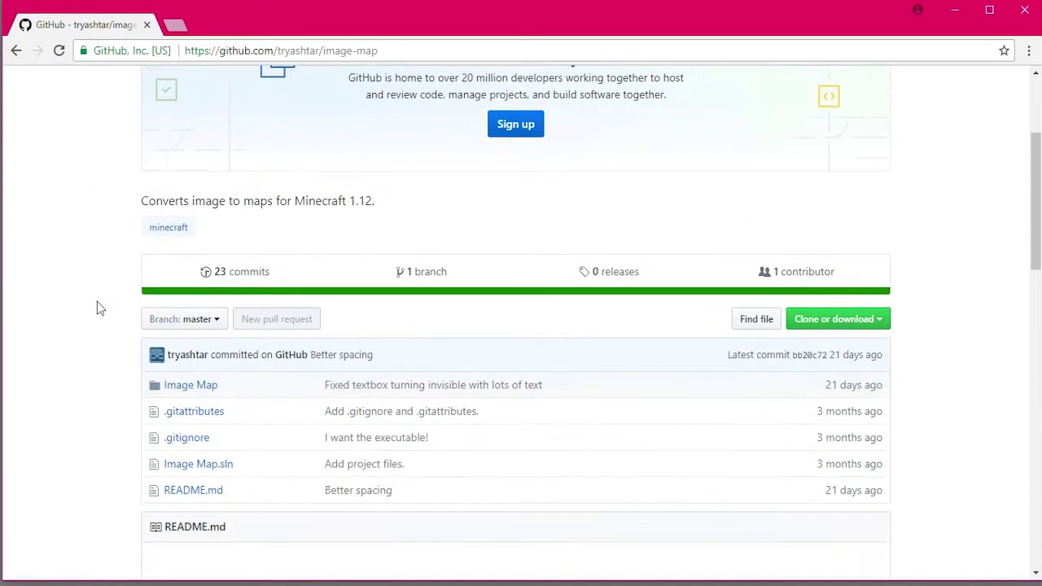
{"action": "scroll", "coordinate": [107, 296], "scroll_direction": "down", "scroll_amount": 1}
{"action": "scroll", "coordinate": [109, 298], "scroll_direction": "up", "scroll_amount": 3}
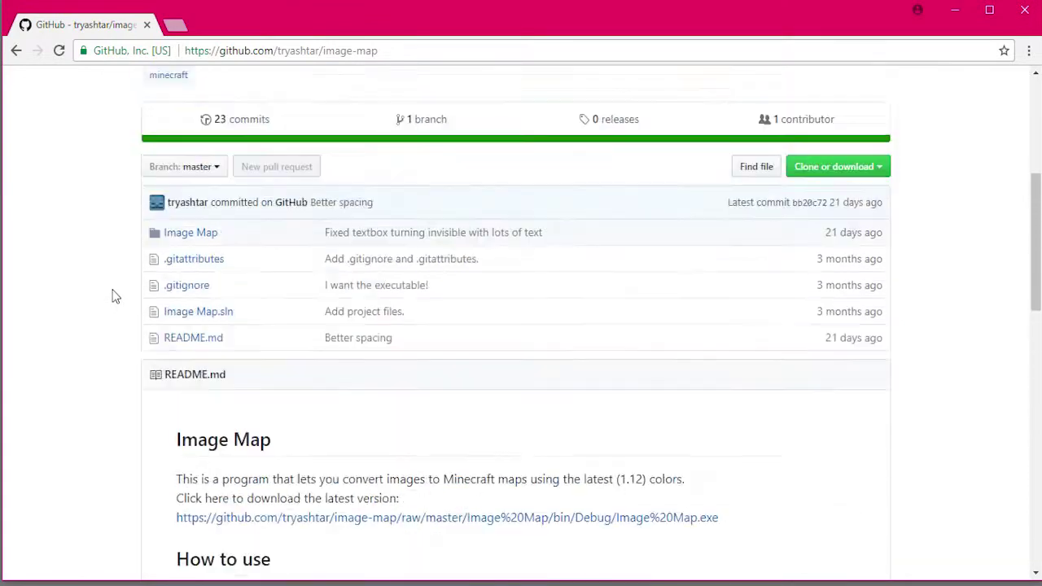
{"action": "scroll", "coordinate": [111, 296], "scroll_direction": "down", "scroll_amount": 5}
{"action": "scroll", "coordinate": [116, 294], "scroll_direction": "down", "scroll_amount": 4}
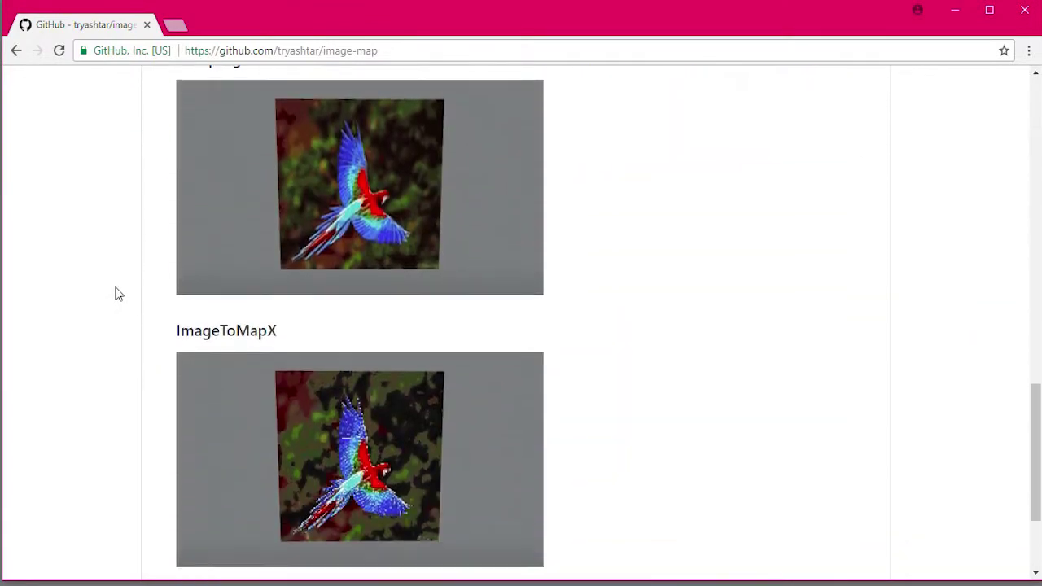
{"action": "scroll", "coordinate": [117, 294], "scroll_direction": "up", "scroll_amount": 5}
{"action": "scroll", "coordinate": [118, 294], "scroll_direction": "up", "scroll_amount": 1}
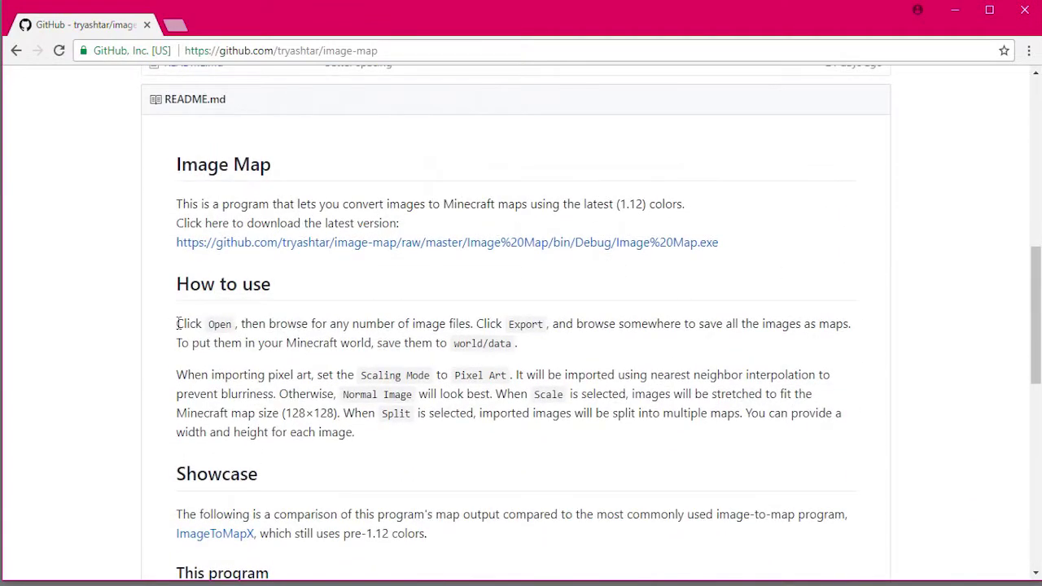
{"action": "left_click_drag", "start_coordinate": [177, 323], "coordinate": [282, 375]}
{"action": "left_click", "coordinate": [158, 290]}
{"action": "scroll", "coordinate": [203, 301], "scroll_direction": "up", "scroll_amount": 1}
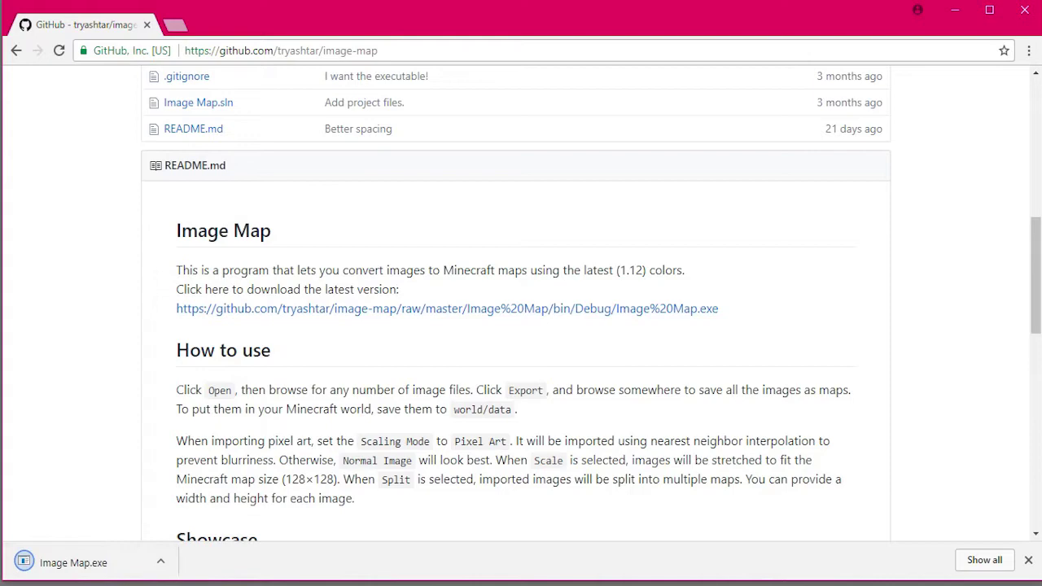
Step: Transfer the downloaded Image Map program from Downloads to the desktop and launch it, choosing to install anyway
{"action": "key", "text": "super+e"}
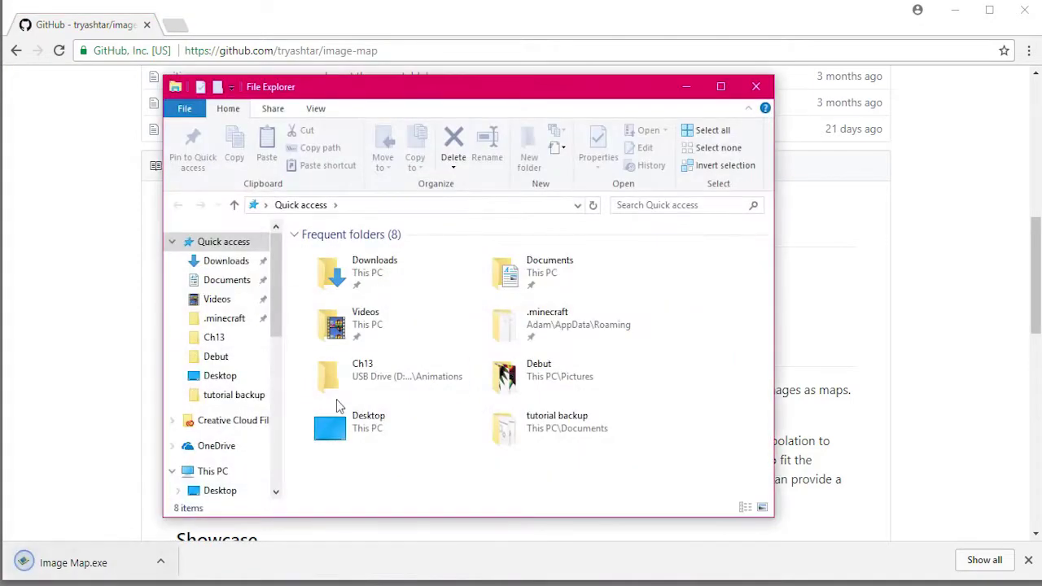
{"action": "left_click", "coordinate": [220, 261]}
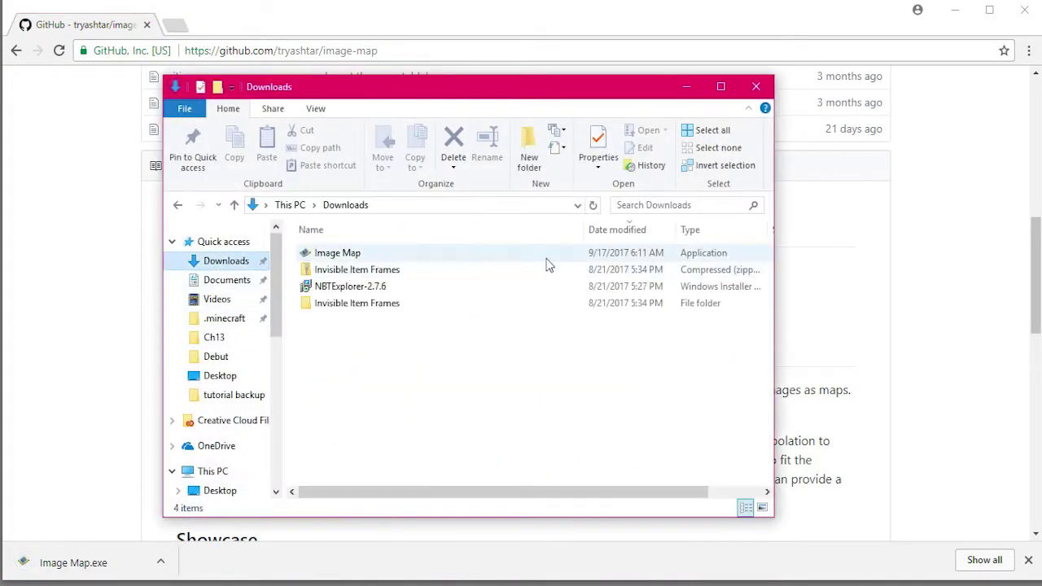
{"action": "left_click", "coordinate": [958, 11]}
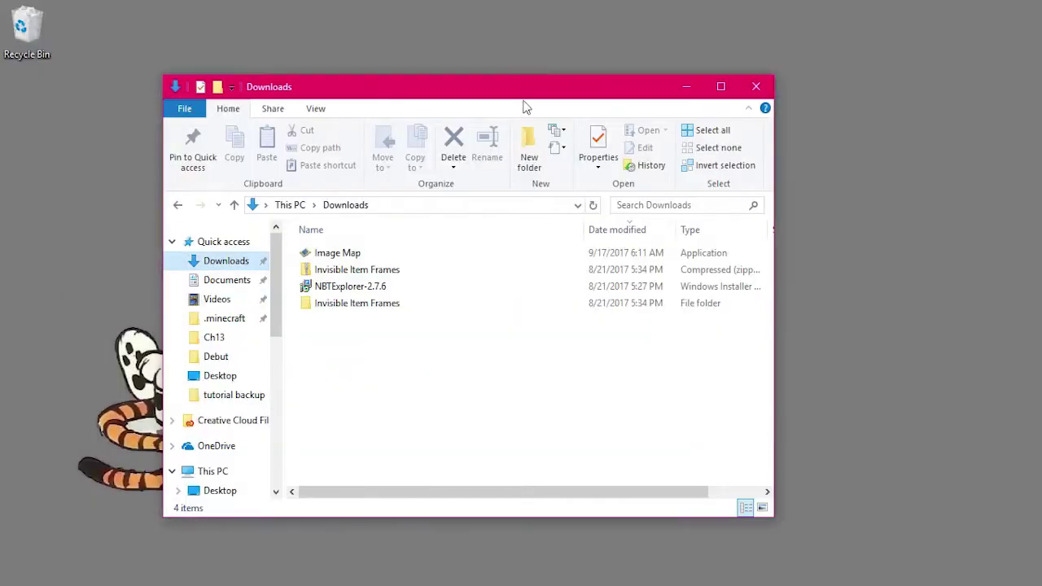
{"action": "left_click_drag", "start_coordinate": [337, 252], "coordinate": [87, 158]}
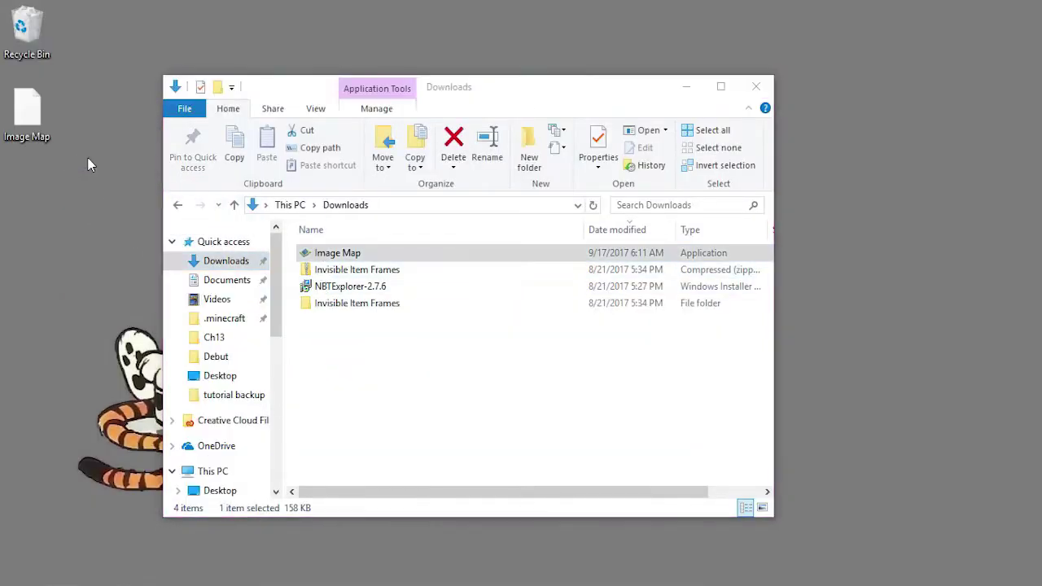
{"action": "left_click", "coordinate": [686, 87]}
{"action": "mouse_move", "coordinate": [84, 110]}
{"action": "left_mouse_down"}
{"action": "mouse_move", "coordinate": [37, 86]}
{"action": "mouse_move", "coordinate": [70, 104]}
{"action": "left_mouse_up"}
{"action": "left_click", "coordinate": [71, 154]}
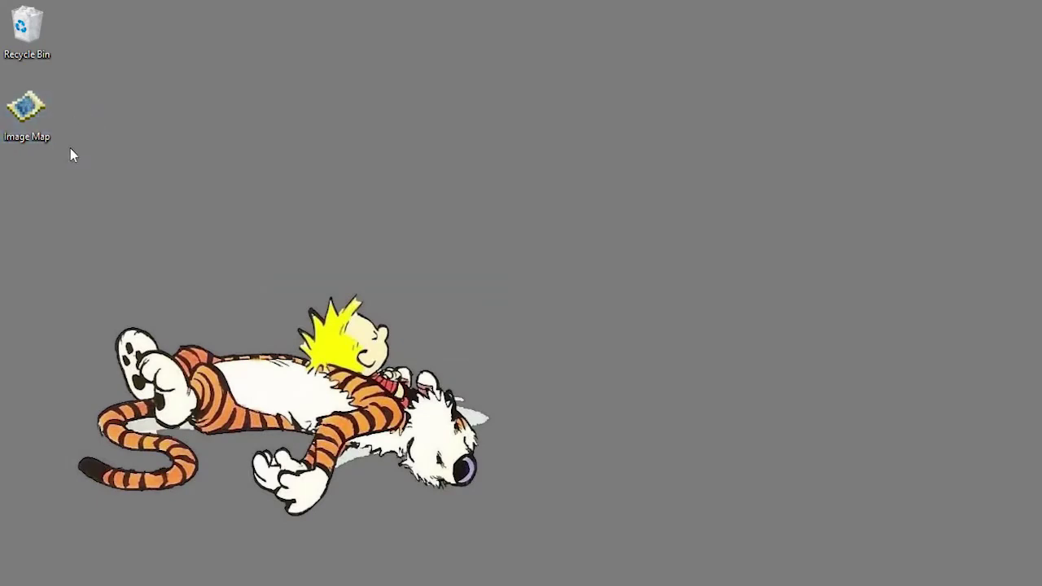
{"action": "double_click", "coordinate": [42, 112]}
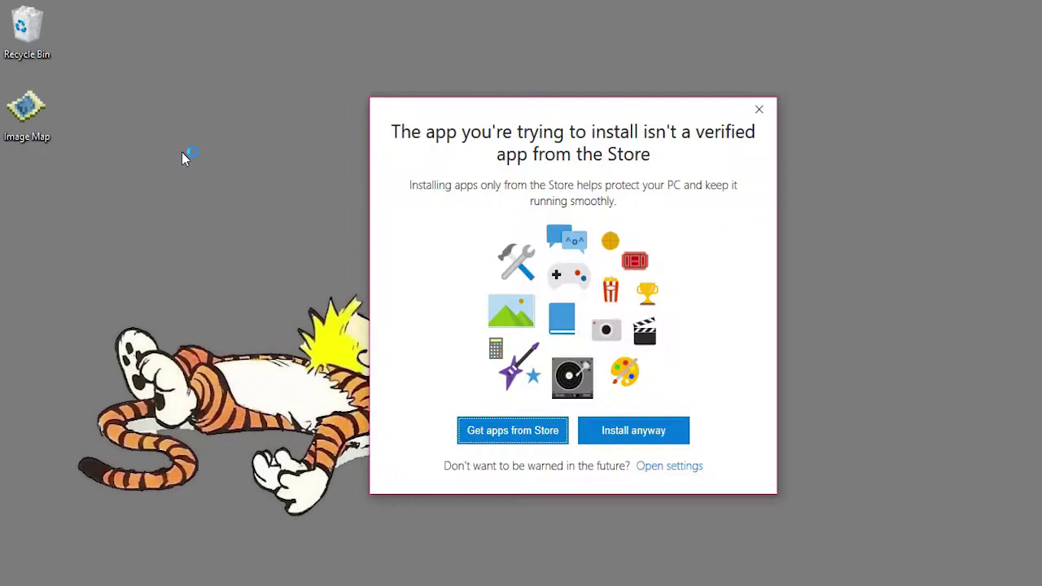
{"action": "left_click", "coordinate": [652, 437]}
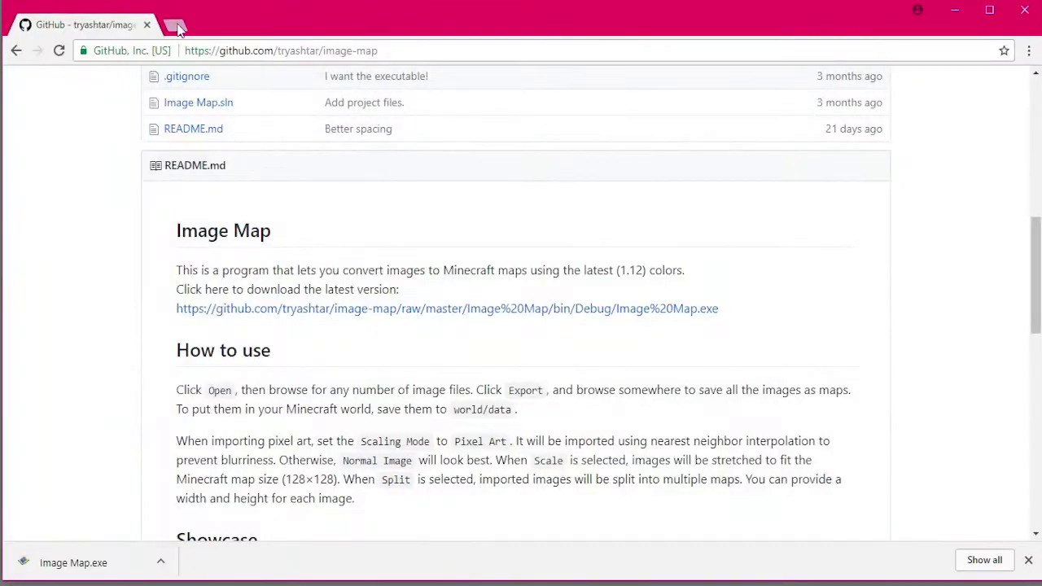
Step: In the browser, find the transparent Majora's Mask artwork and save it to the desktop as the PNG Majora's_Mask_Artwork
{"action": "left_click", "coordinate": [179, 27]}
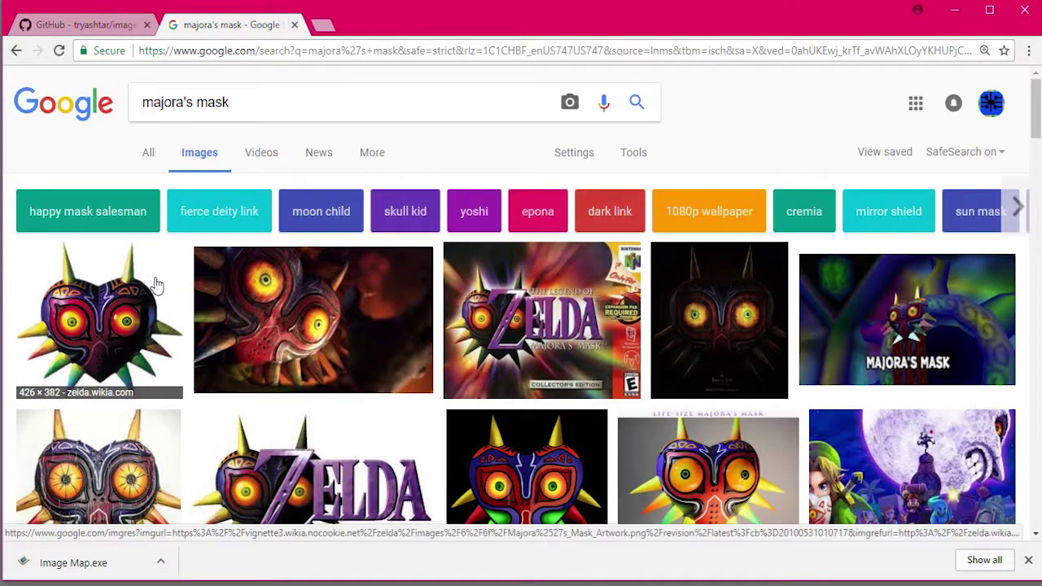
{"action": "left_click", "coordinate": [101, 336]}
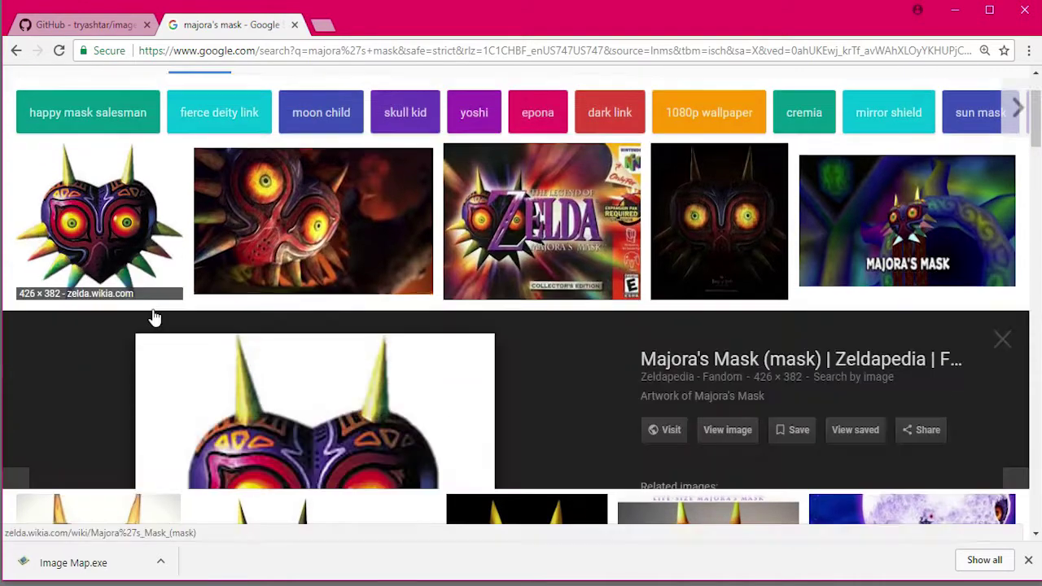
{"action": "right_click", "coordinate": [341, 344]}
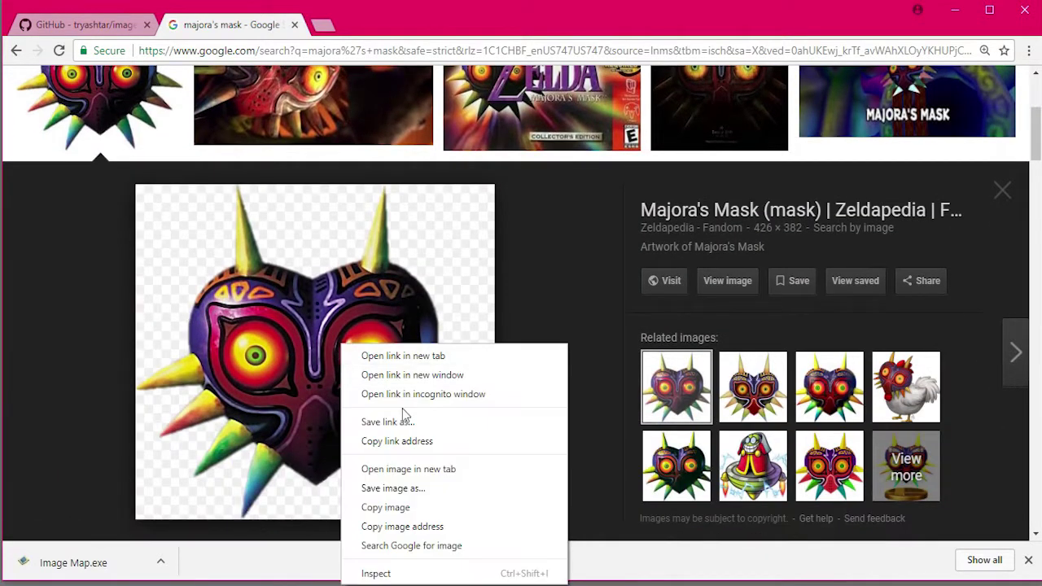
{"action": "left_click", "coordinate": [394, 489]}
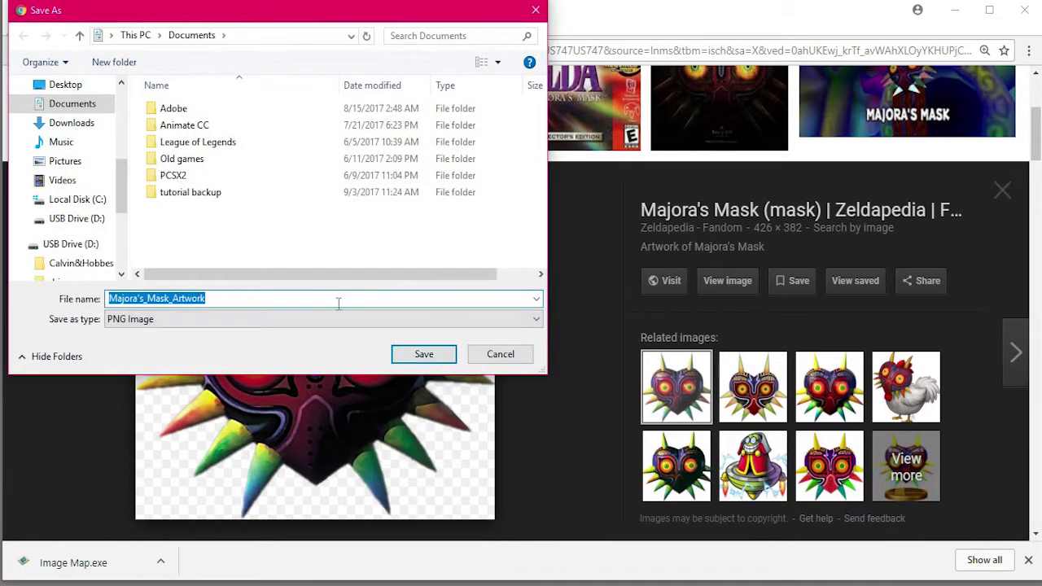
{"action": "left_click", "coordinate": [68, 87]}
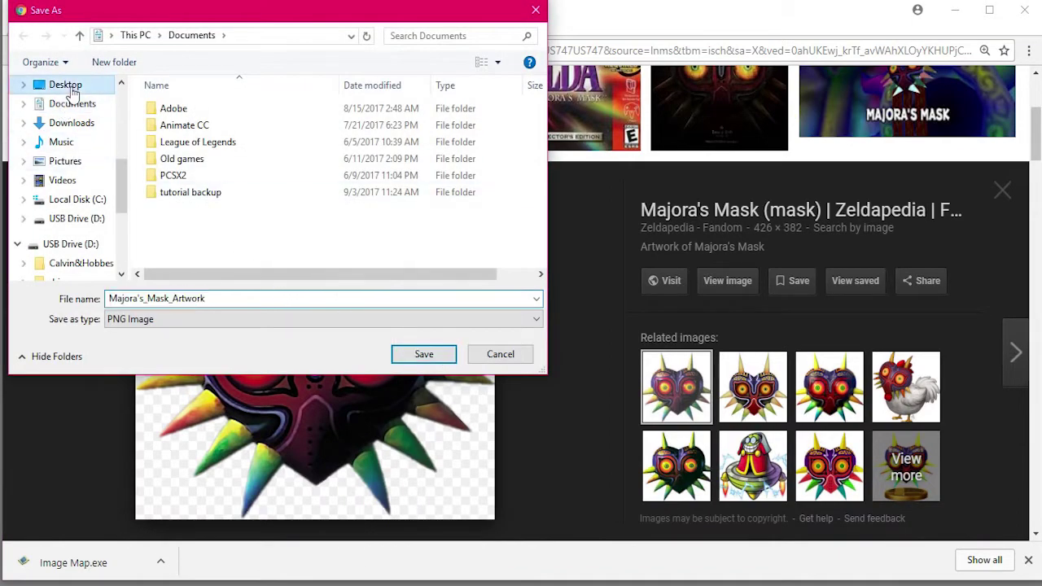
{"action": "left_click", "coordinate": [403, 358]}
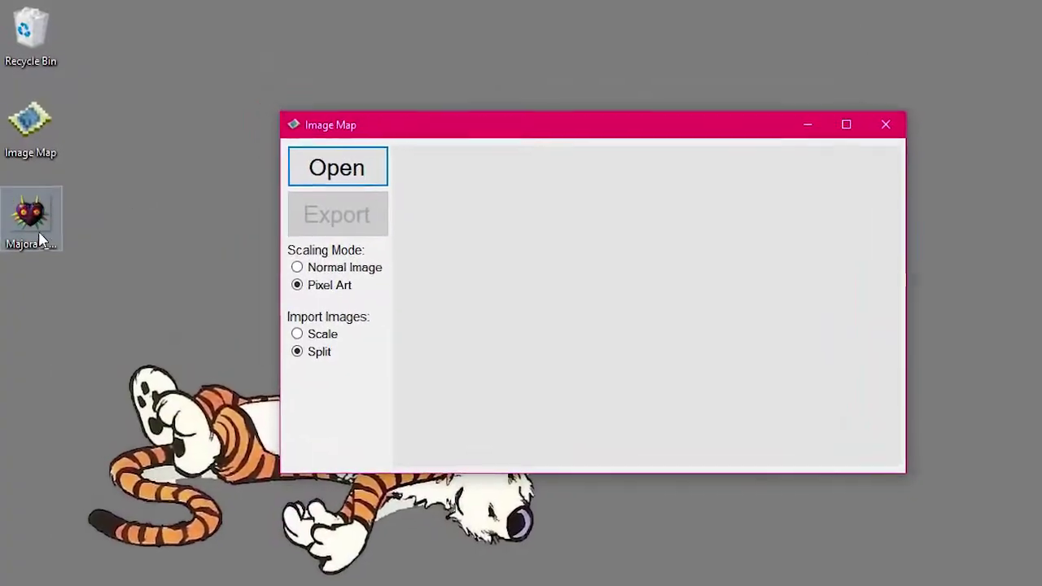
Step: In Image Map, import Majora's_Mask_Artwork with the Scale option and export it to the desktop as map_0
{"action": "left_click", "coordinate": [34, 224]}
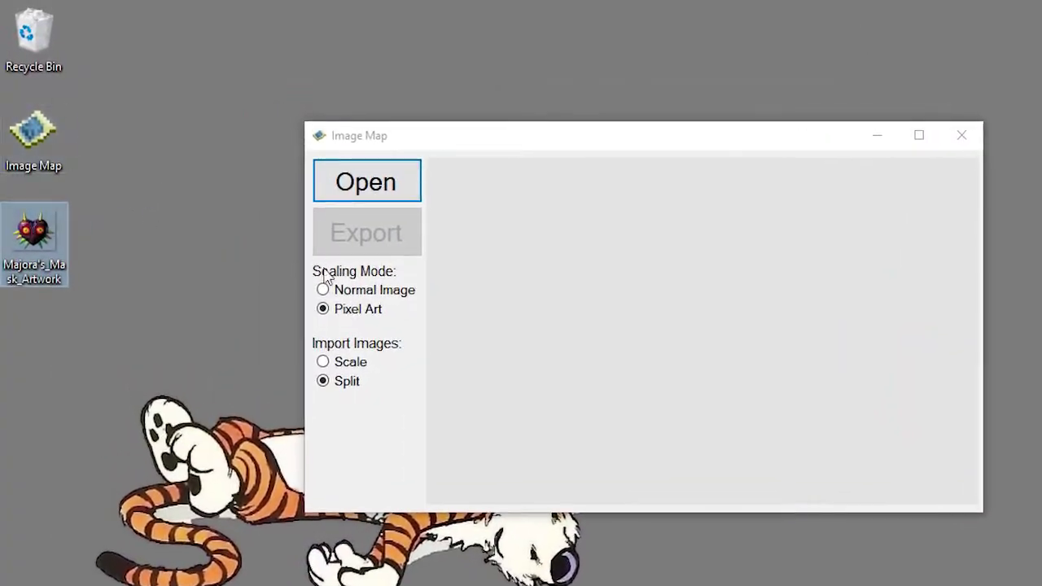
{"action": "left_click", "coordinate": [422, 326]}
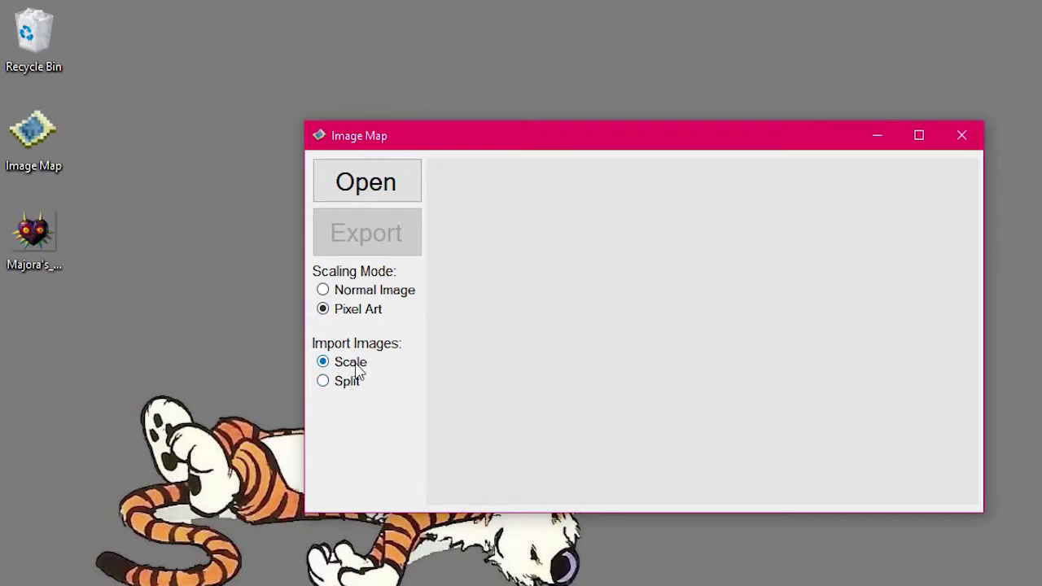
{"action": "left_click", "coordinate": [389, 196]}
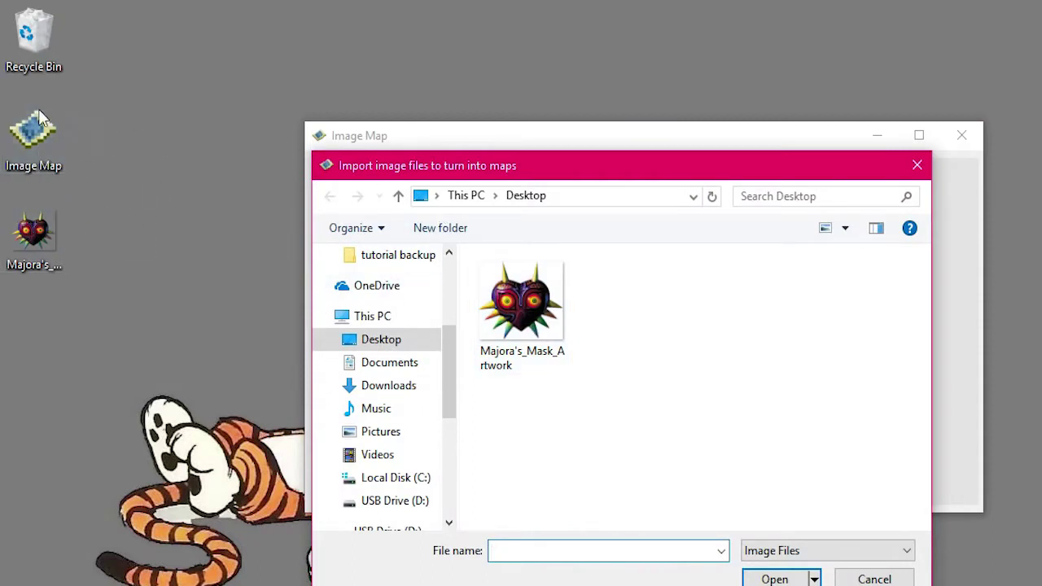
{"action": "left_click", "coordinate": [522, 313]}
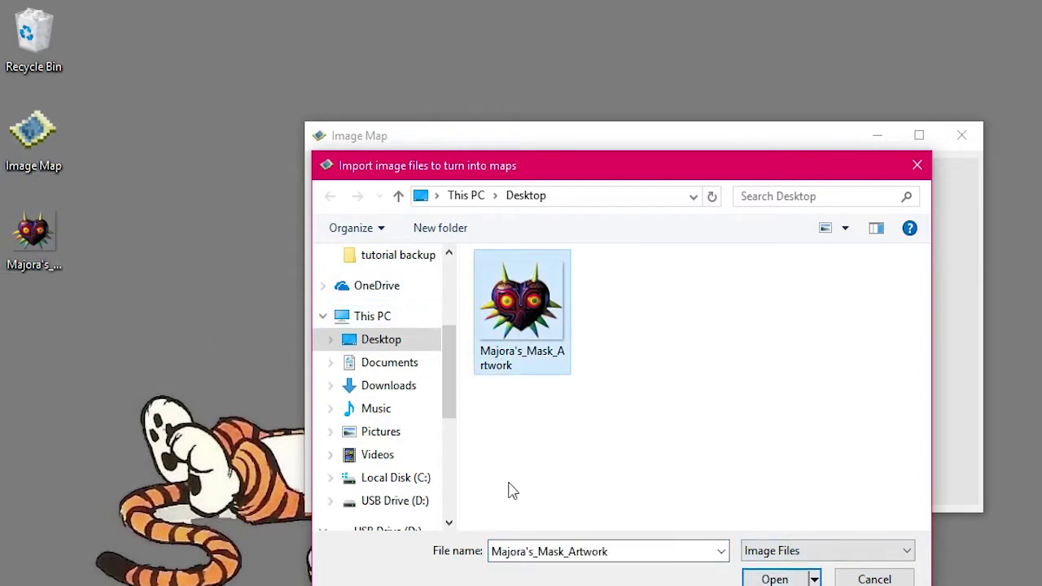
{"action": "left_click", "coordinate": [775, 578]}
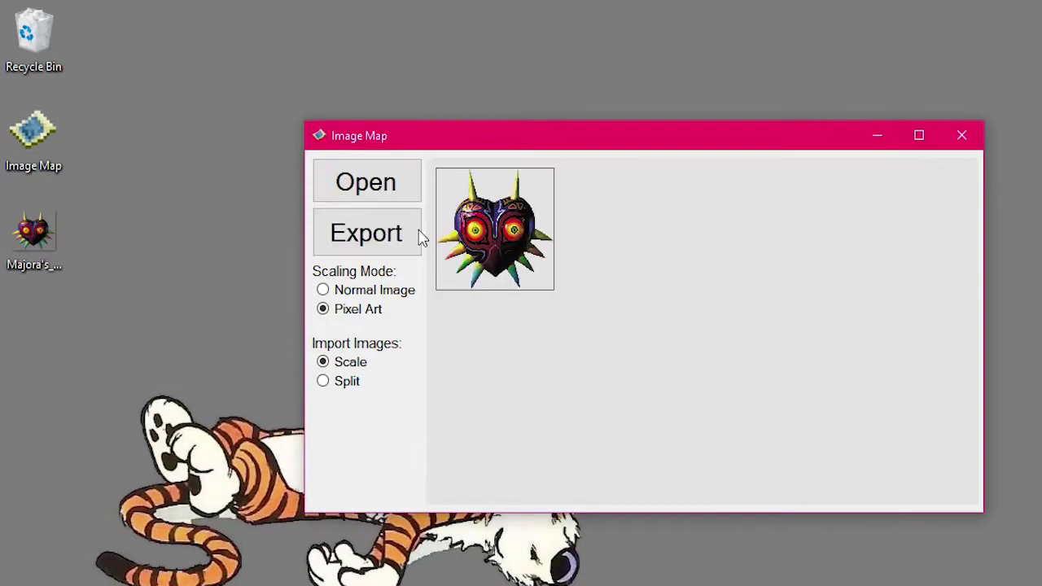
{"action": "left_click", "coordinate": [392, 234]}
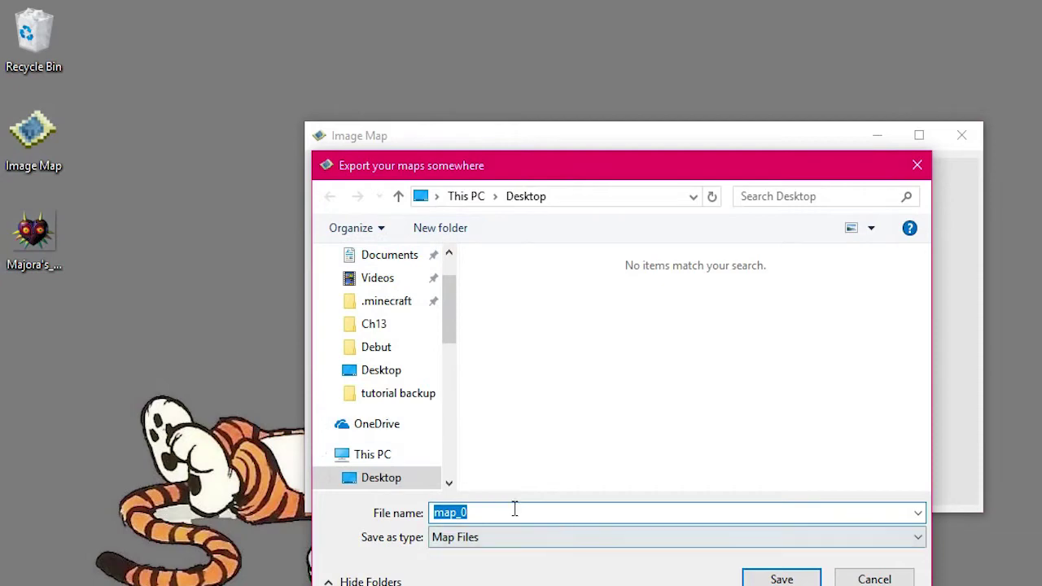
{"action": "left_click", "coordinate": [758, 578]}
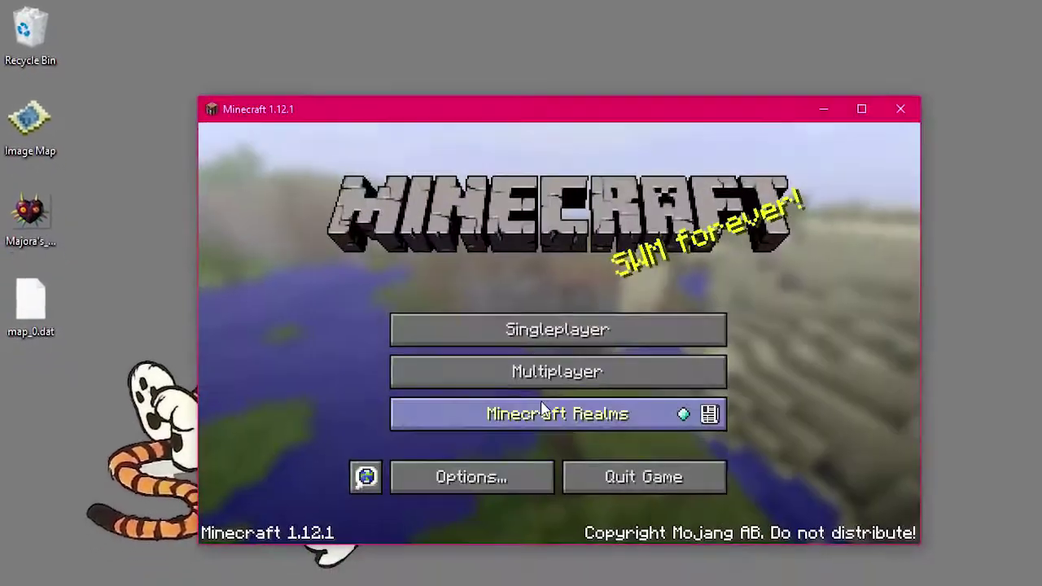
Step: Switch to Minecraft, maximize its window and load the singleplayer world Image Map World
{"action": "left_click", "coordinate": [861, 108]}
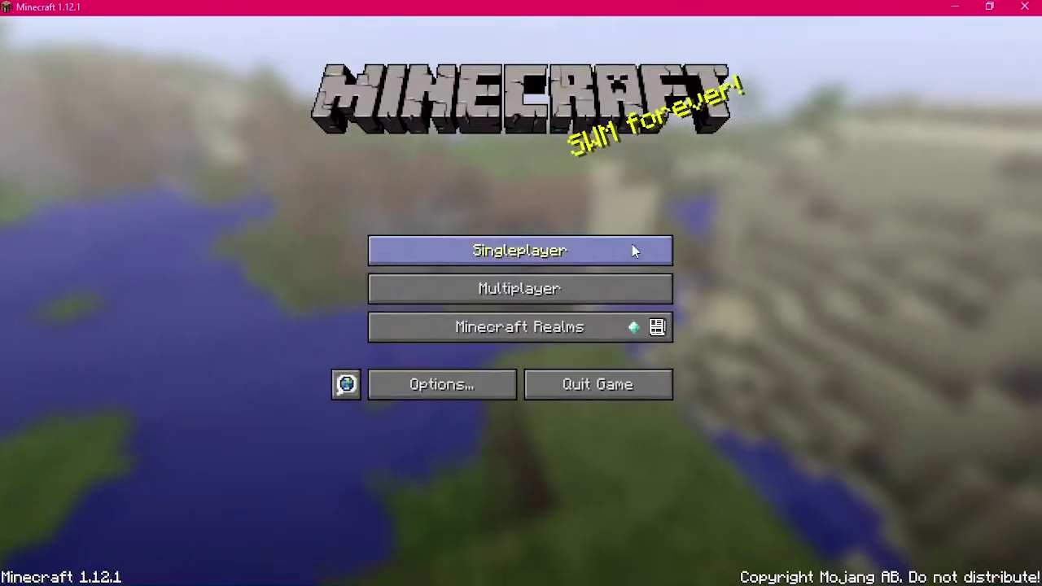
{"action": "left_click", "coordinate": [633, 250]}
{"action": "left_click", "coordinate": [394, 98]}
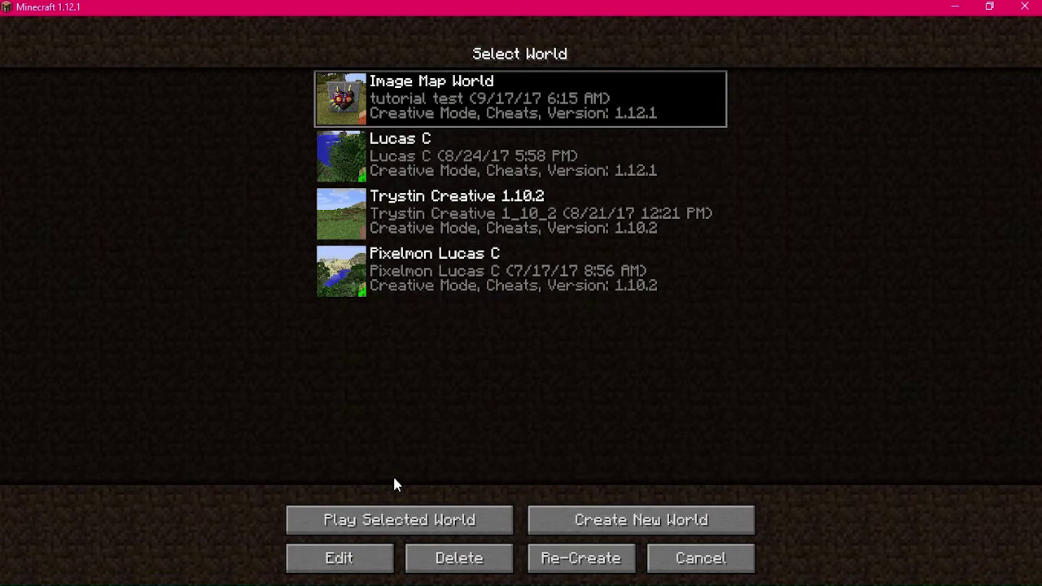
{"action": "left_click", "coordinate": [453, 518]}
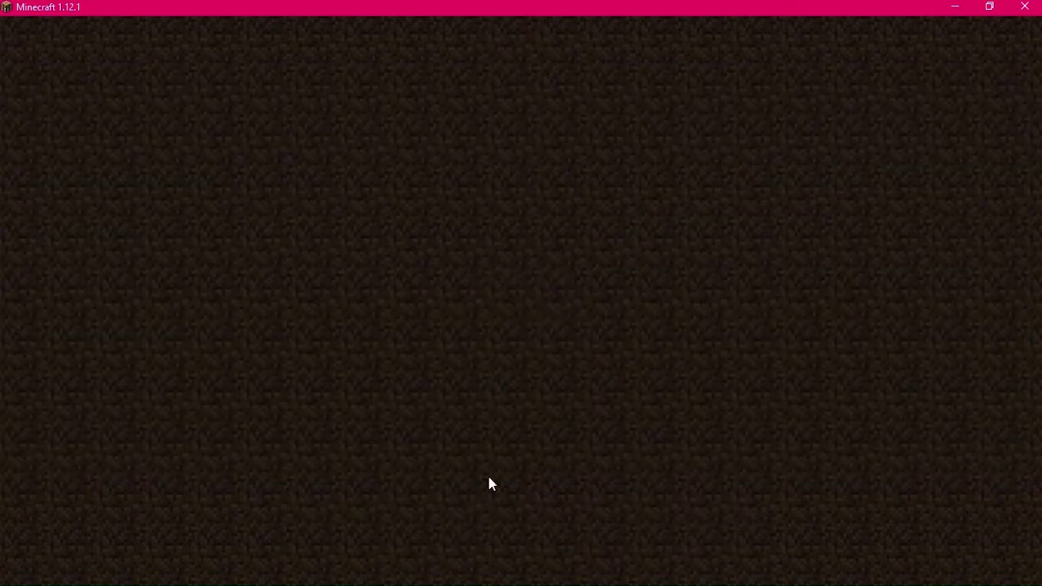
{"action": "key", "text": "s"}
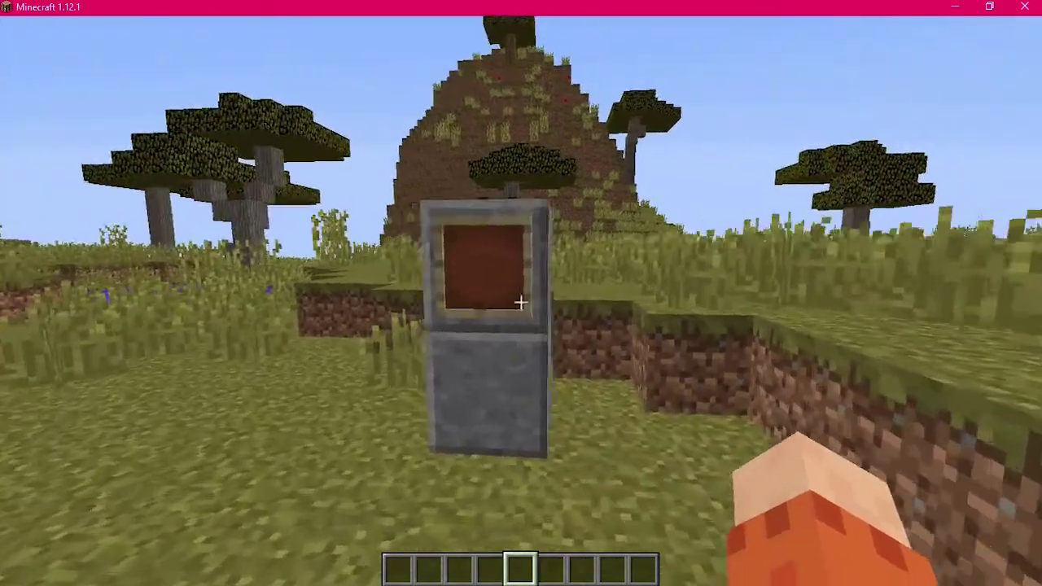
Step: Search the creative inventory for "map", put an Empty Map in the first hotbar slot and select that slot
{"action": "key", "text": "e"}
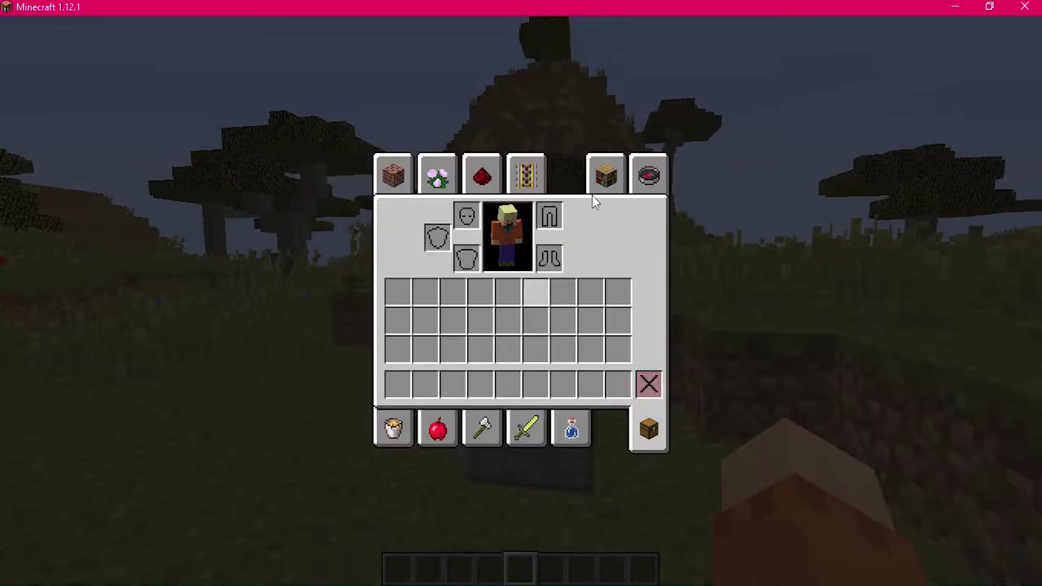
{"action": "left_click", "coordinate": [649, 174]}
{"action": "type", "text": "nma"}
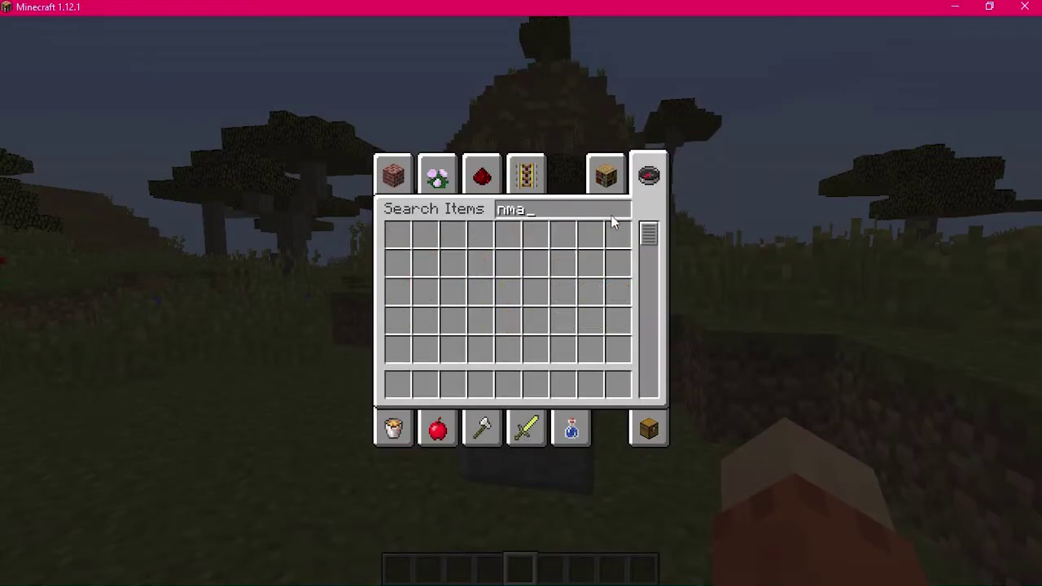
{"action": "key", "text": "BackSpace"}
{"action": "key", "text": "BackSpace"}
{"action": "key", "text": "BackSpace"}
{"action": "type", "text": "map"}
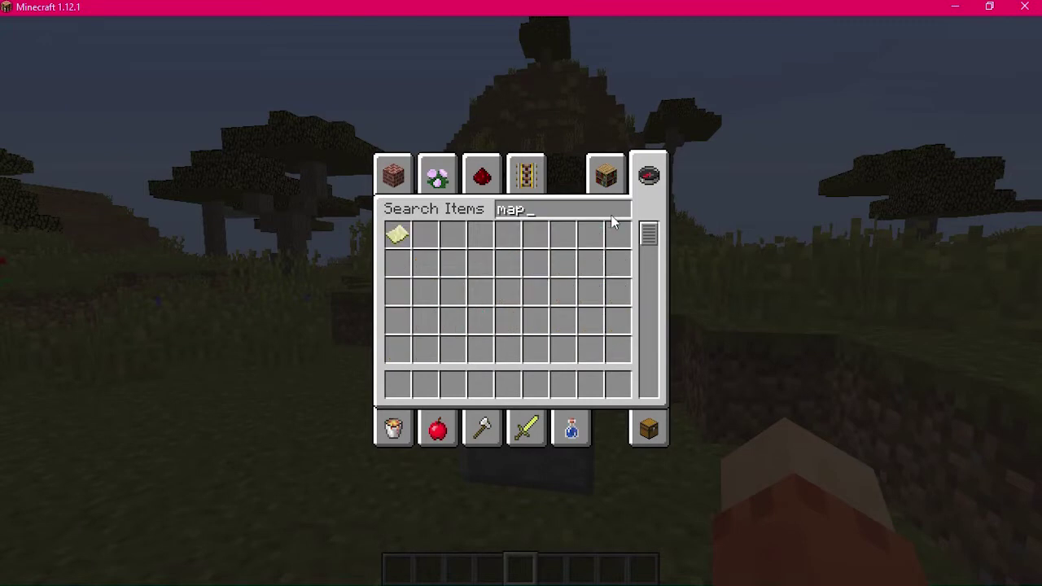
{"action": "left_click", "coordinate": [397, 235]}
{"action": "left_click", "coordinate": [398, 383]}
{"action": "key", "text": "e"}
{"action": "key", "text": "1"}
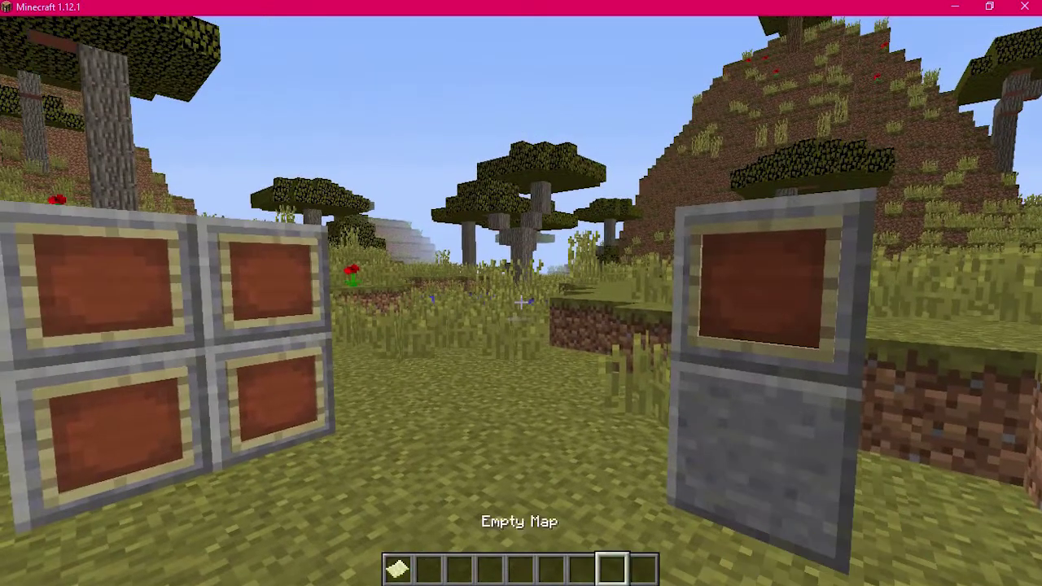
Step: Create a map from the Empty Map, check its number in the inventory, and place it in the single item frame
{"action": "right_click", "coordinate": [522, 303]}
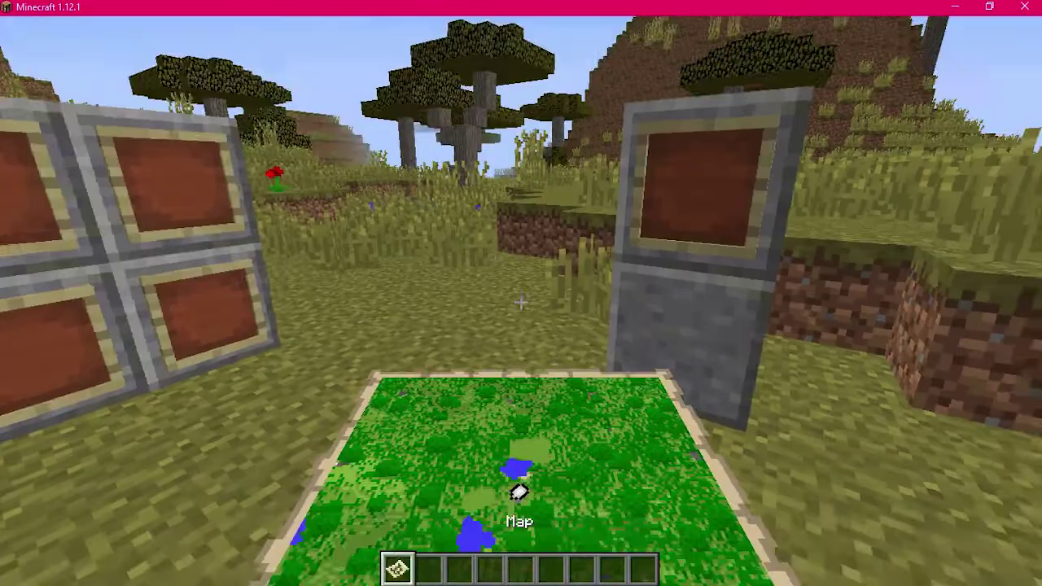
{"action": "key", "text": "e"}
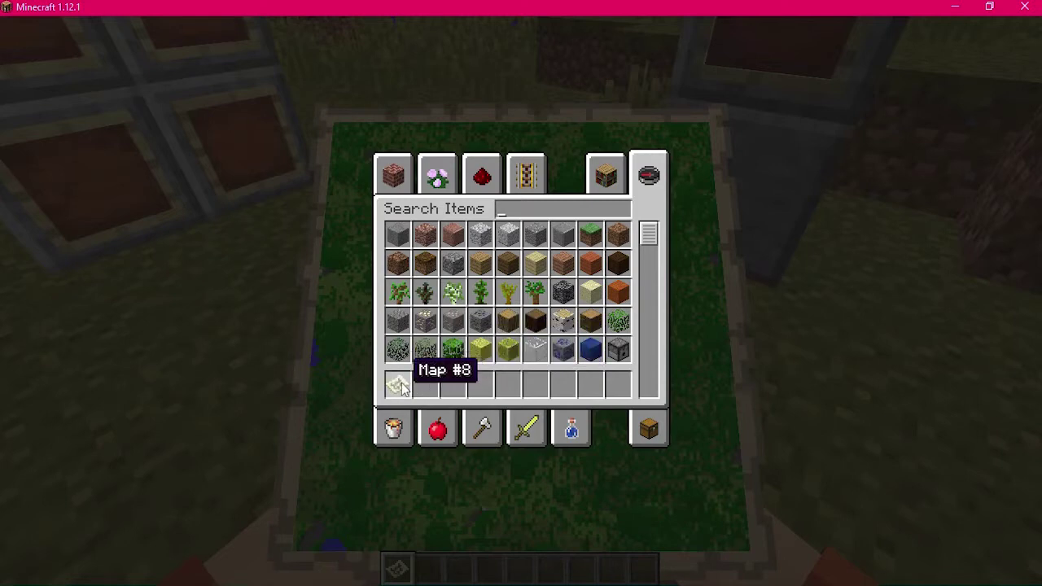
{"action": "key", "text": "e"}
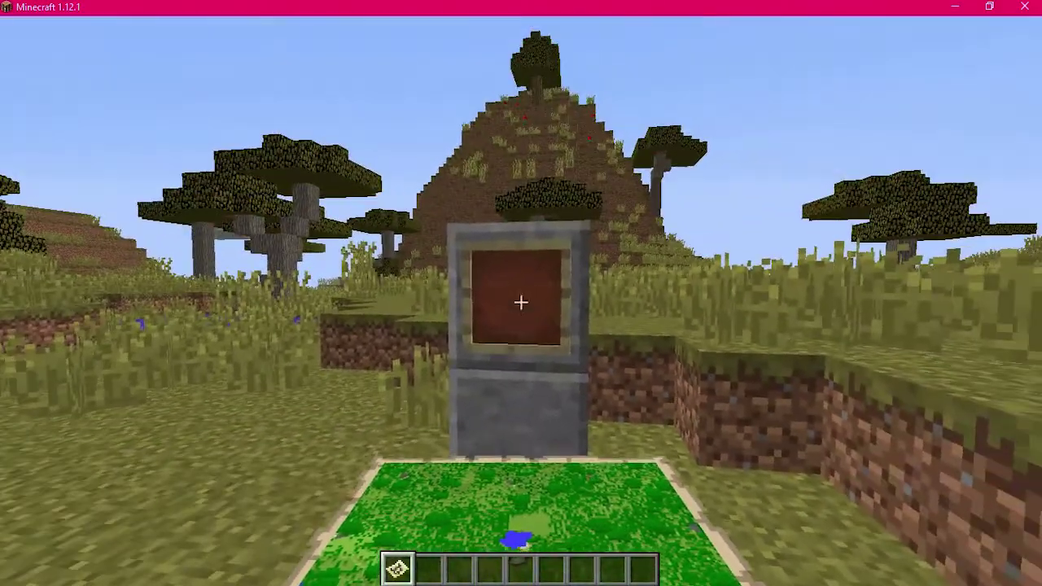
{"action": "right_click", "coordinate": [521, 301]}
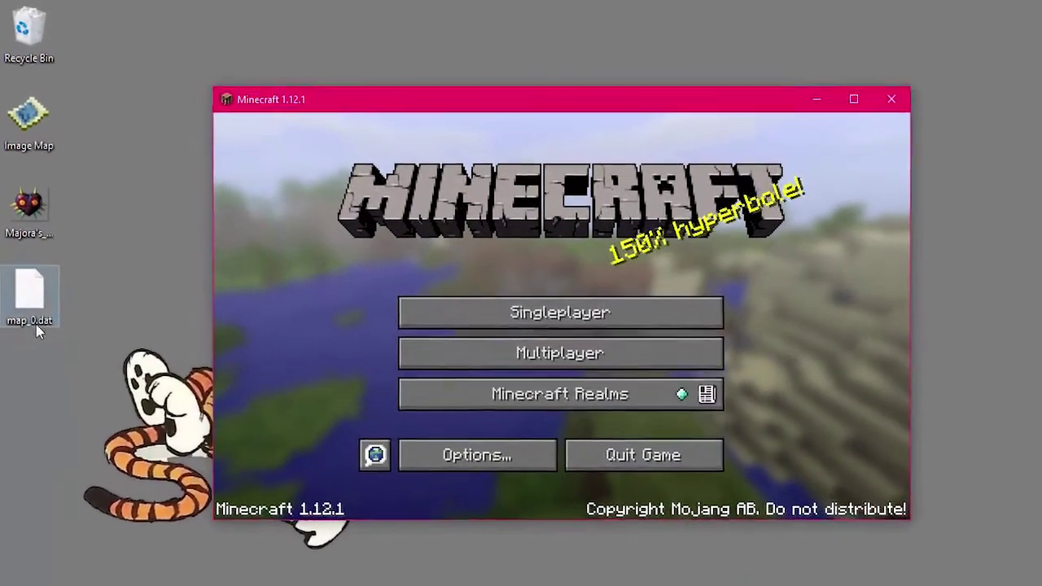
Step: Rename map_0.dat on the desktop as map_8.dat
{"action": "left_click", "coordinate": [36, 323]}
{"action": "left_click", "coordinate": [37, 321]}
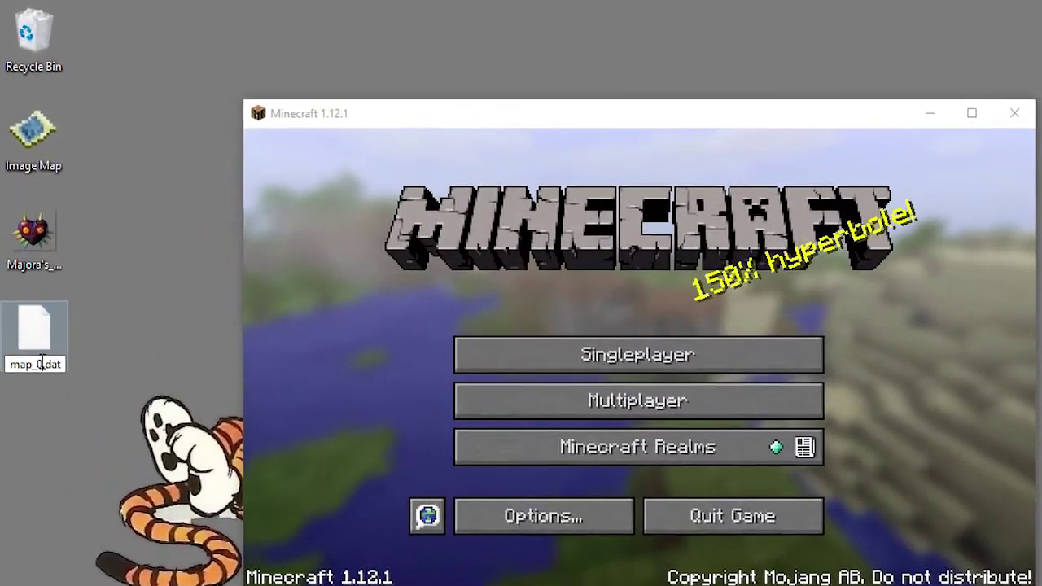
{"action": "key", "text": "BackSpace"}
{"action": "type", "text": "8"}
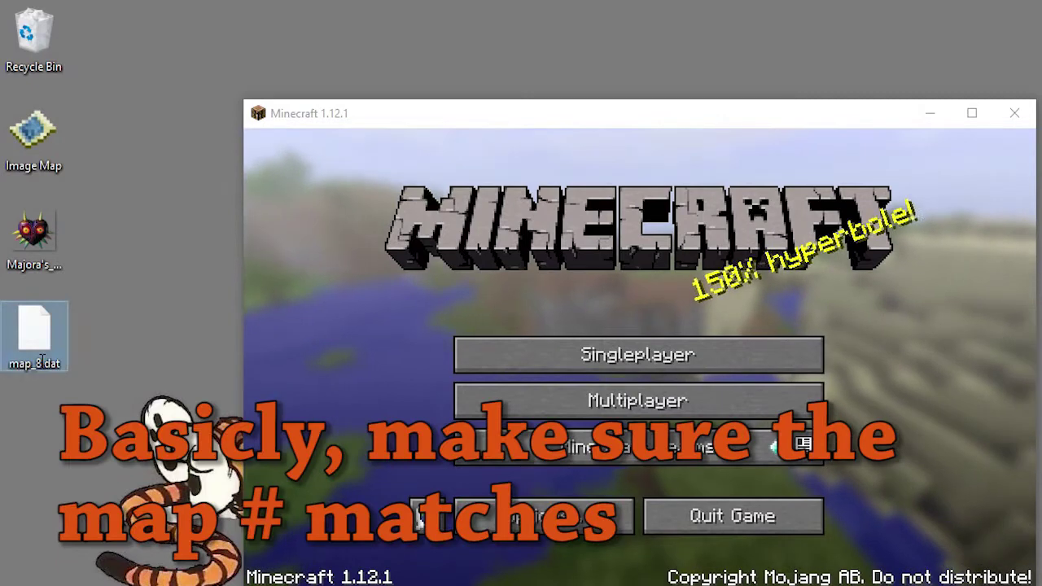
{"action": "key", "text": "Return"}
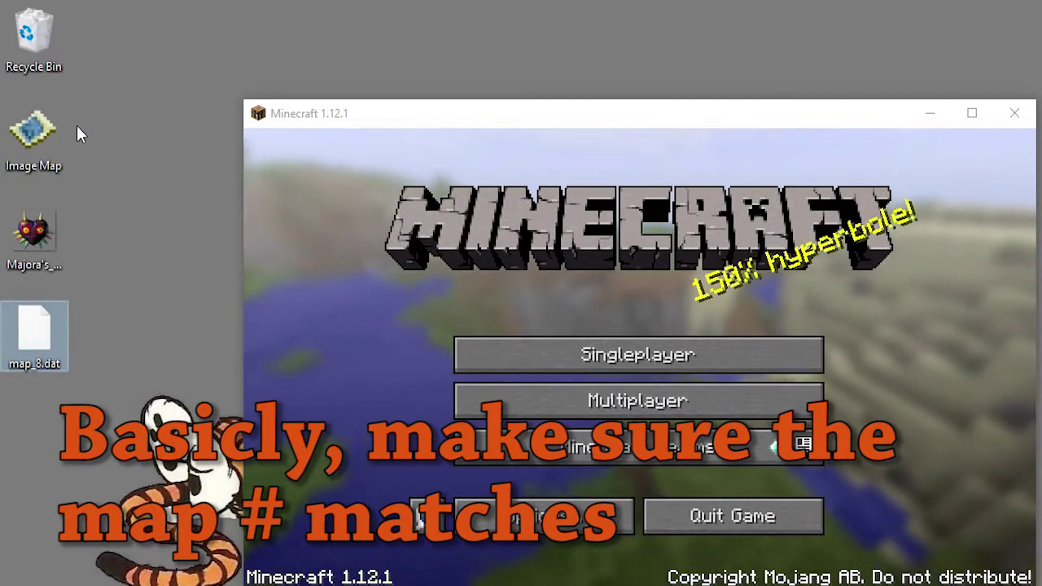
Step: Open the save folder of the singleplayer world Image Map World from its edit options
{"action": "left_click", "coordinate": [392, 358]}
{"action": "left_click", "coordinate": [529, 358]}
{"action": "left_click", "coordinate": [466, 213]}
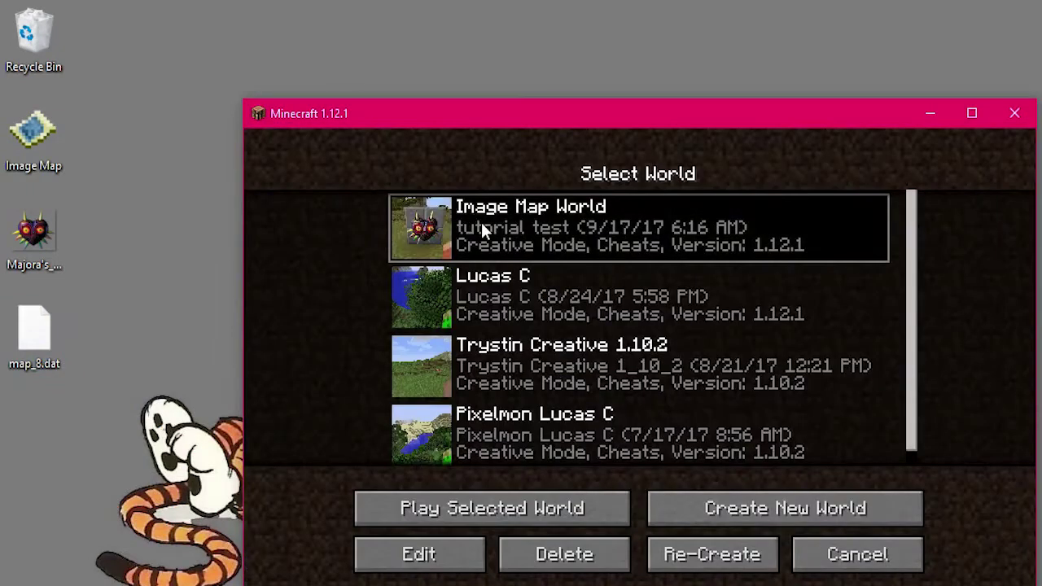
{"action": "left_click", "coordinate": [455, 550]}
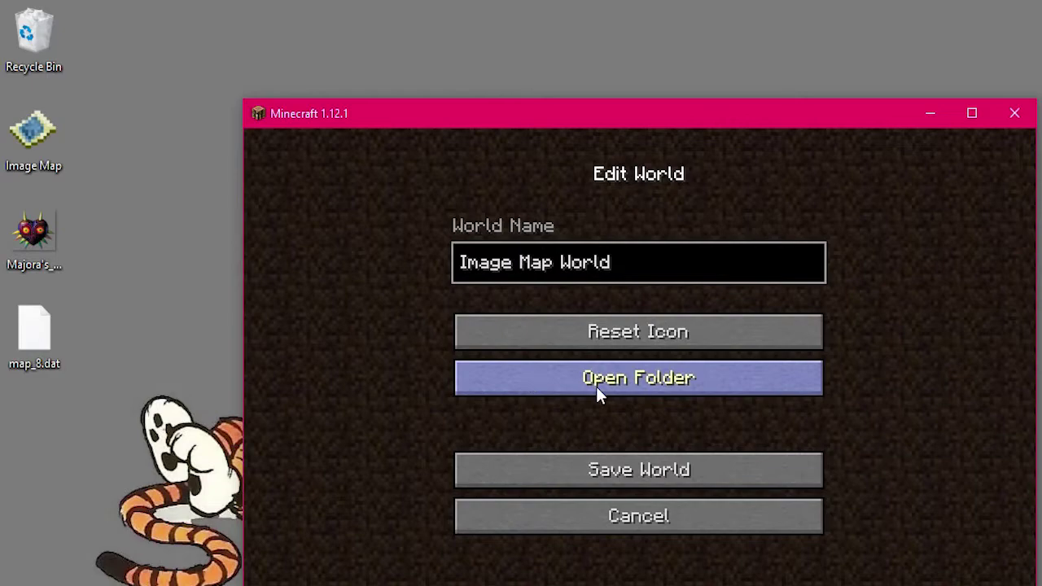
{"action": "left_click", "coordinate": [617, 383]}
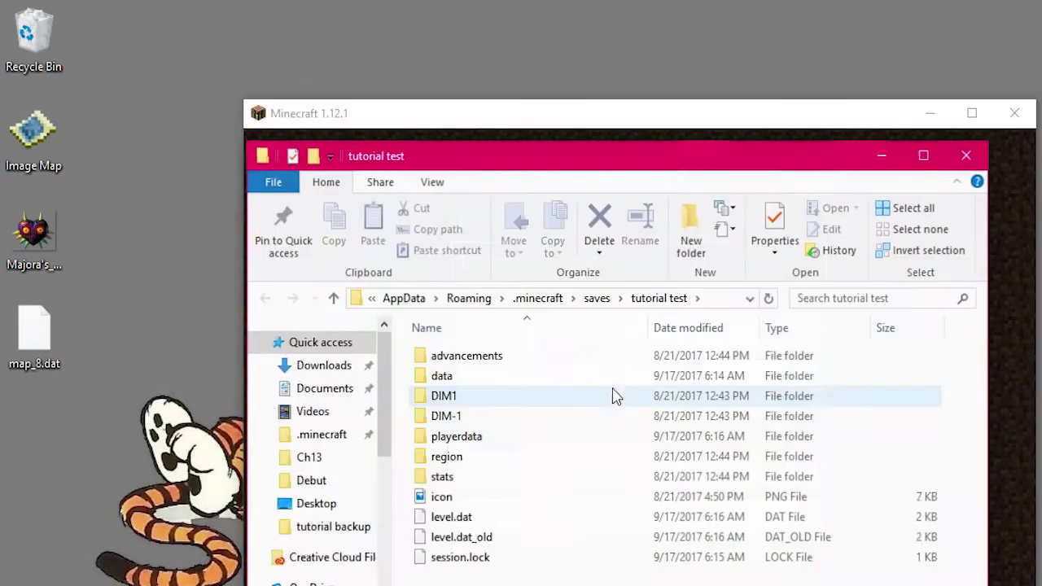
{"action": "left_click_drag", "start_coordinate": [623, 165], "coordinate": [687, 145]}
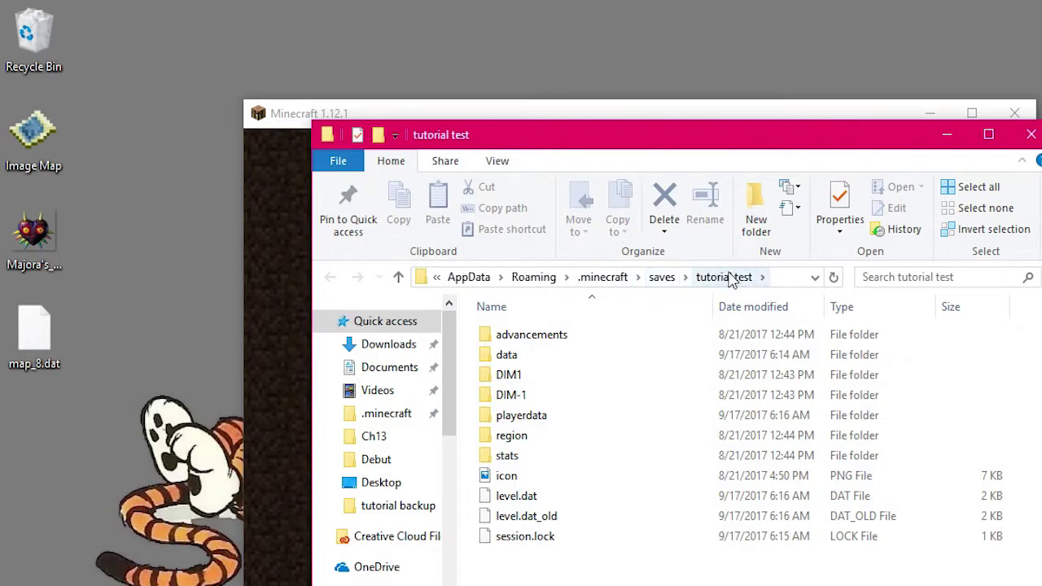
Step: Move map_8.dat from the desktop into the world's data folder, replacing the existing map_8.dat
{"action": "double_click", "coordinate": [497, 358]}
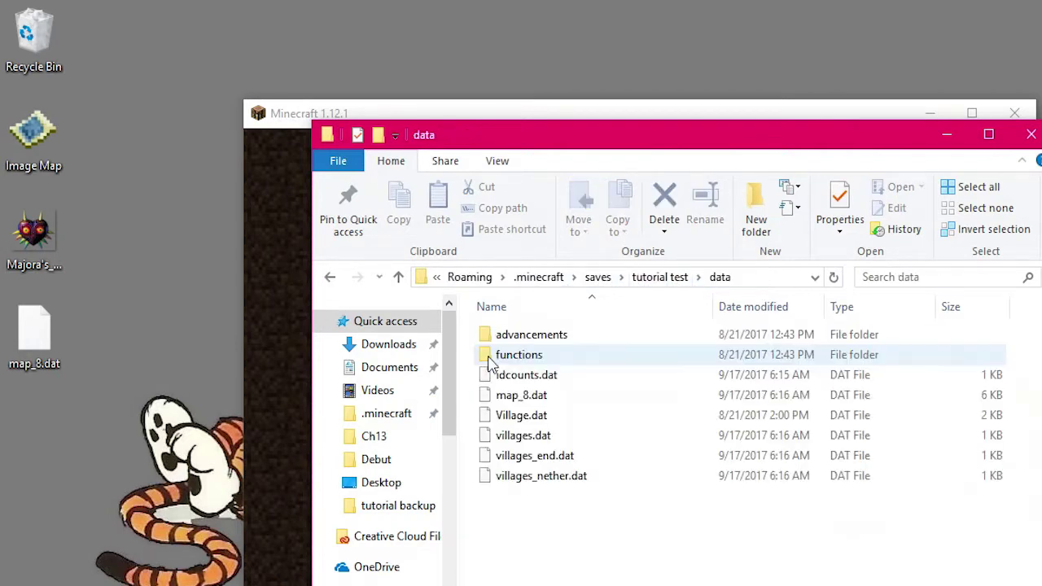
{"action": "left_click", "coordinate": [515, 395]}
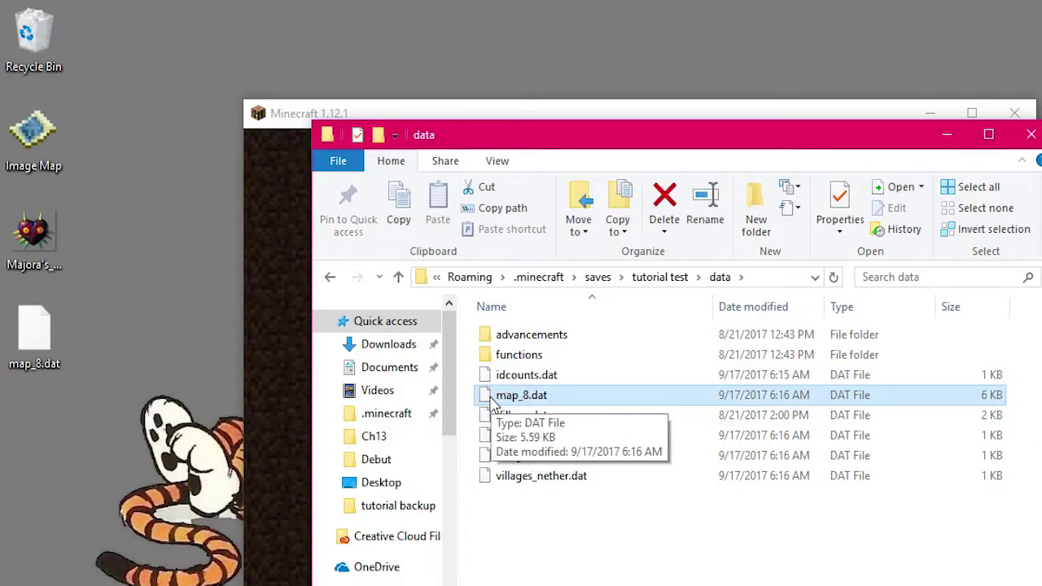
{"action": "left_click_drag", "start_coordinate": [36, 338], "coordinate": [559, 542]}
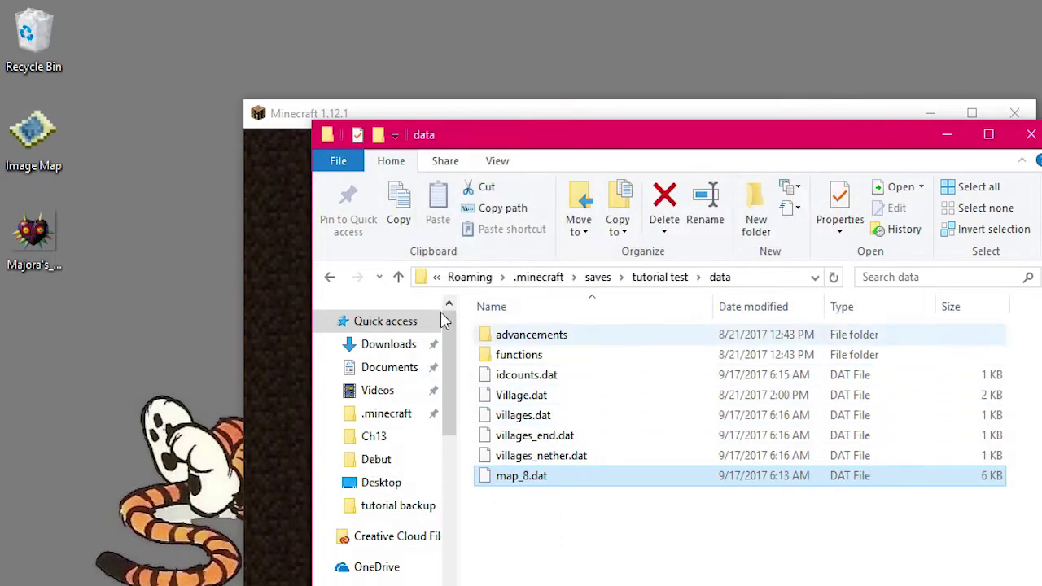
Step: Return to Minecraft, leave world editing and load Image Map World
{"action": "left_click", "coordinate": [289, 288]}
{"action": "left_click", "coordinate": [606, 511]}
{"action": "left_click", "coordinate": [570, 259]}
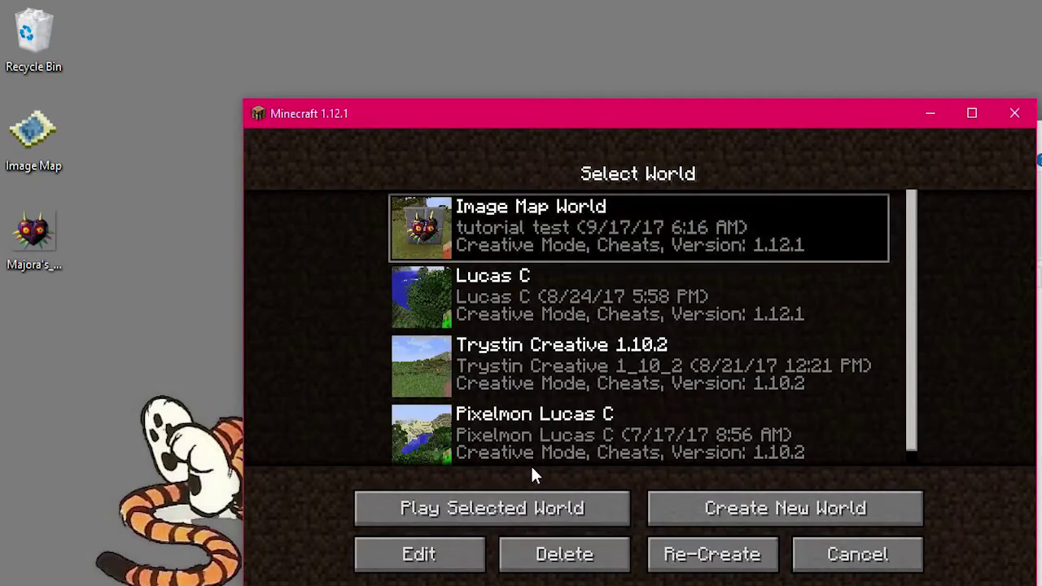
{"action": "left_click", "coordinate": [530, 505]}
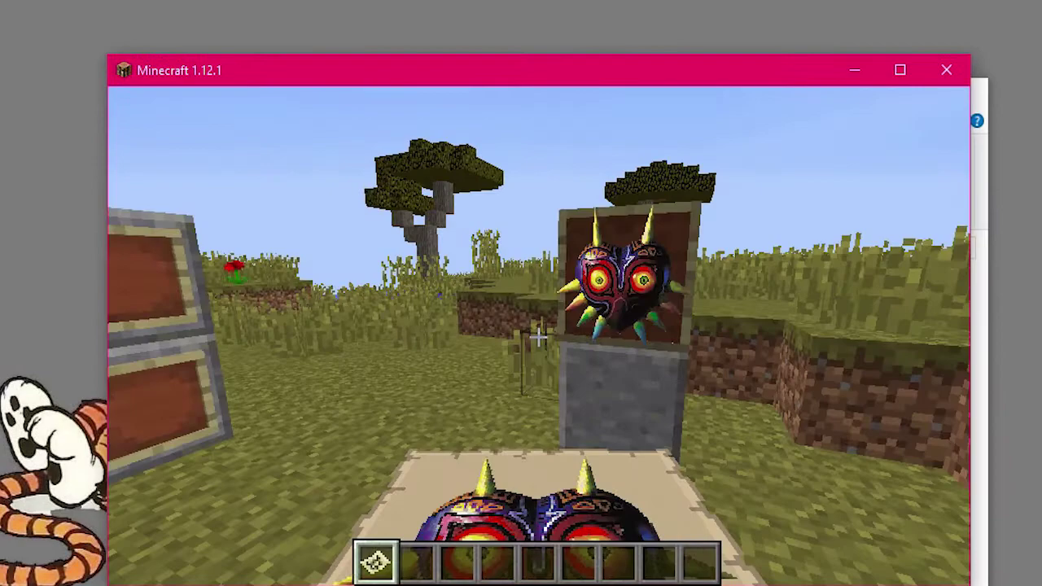
Step: Examine the custom map in the hand and in the item frame, from near and far
{"action": "key", "text": "w"}
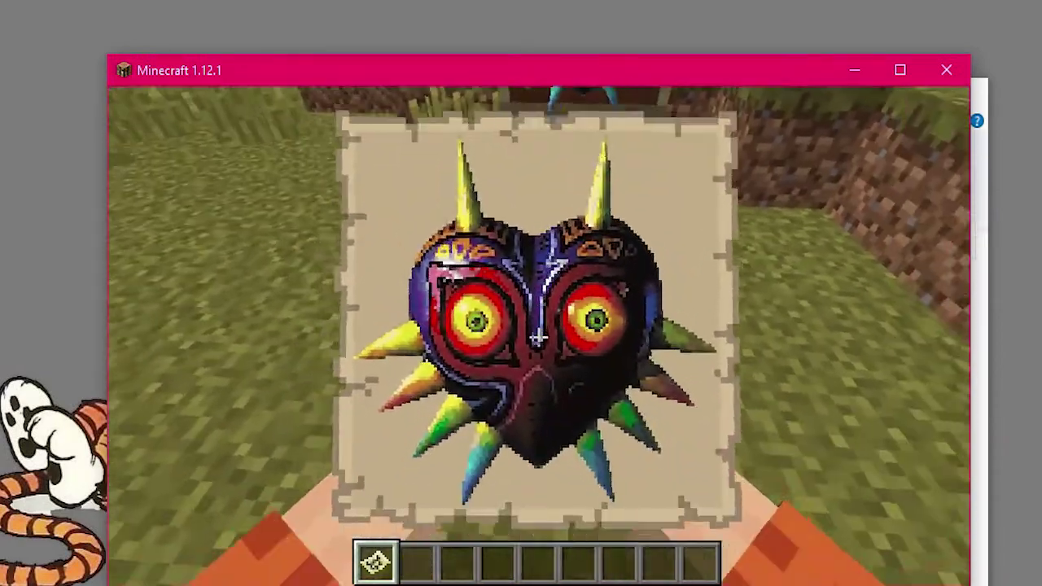
{"action": "key", "text": "s"}
{"action": "key", "text": "7"}
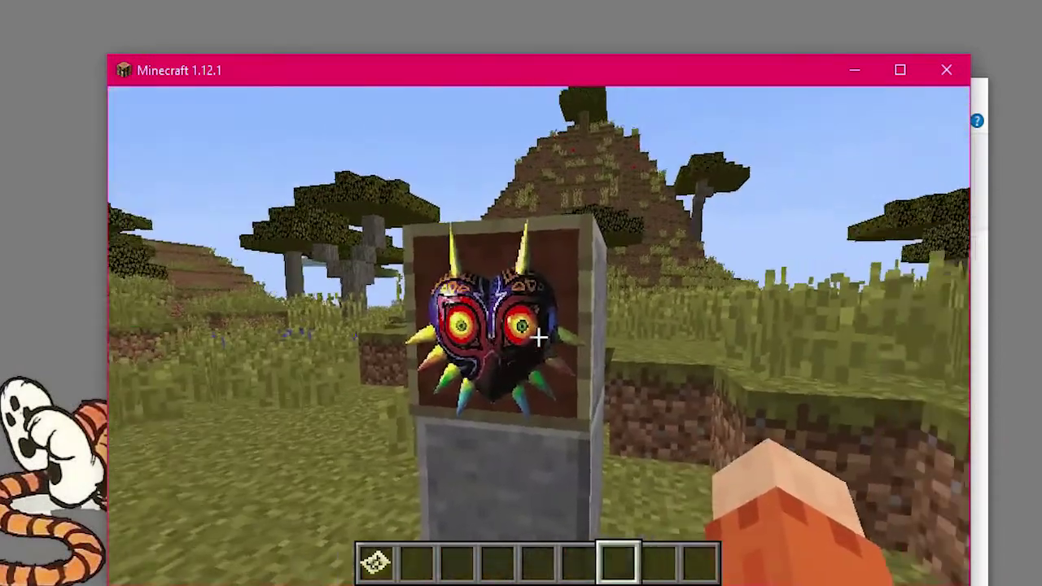
{"action": "key", "text": "w"}
{"action": "key", "text": "s"}
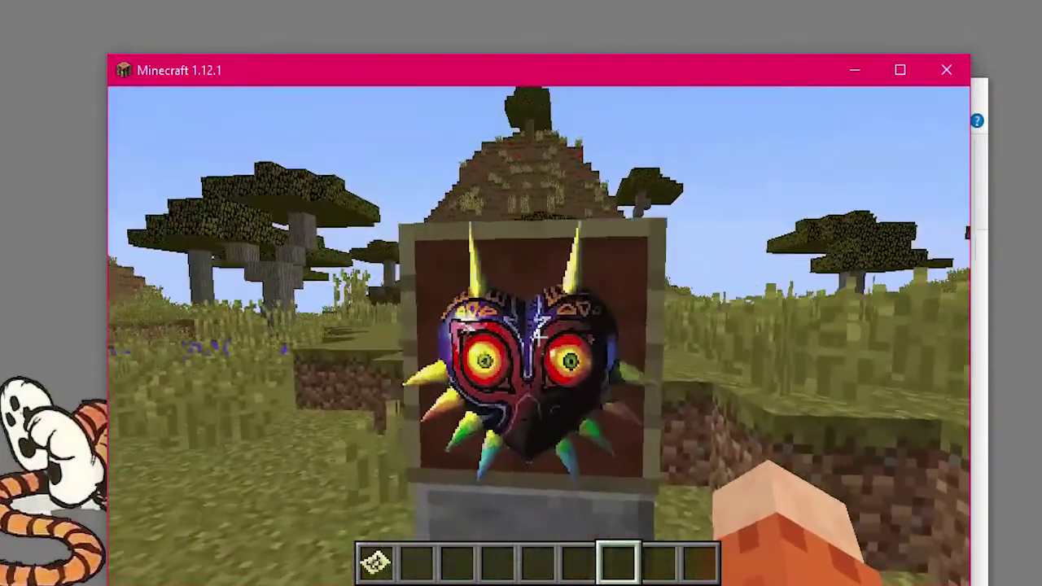
{"action": "key", "text": "w"}
{"action": "key", "text": "s"}
{"action": "key", "text": "s"}
Step: Enable the Invisible Item Frames resource pack despite its older version and return to the game
{"action": "key", "text": "Escape"}
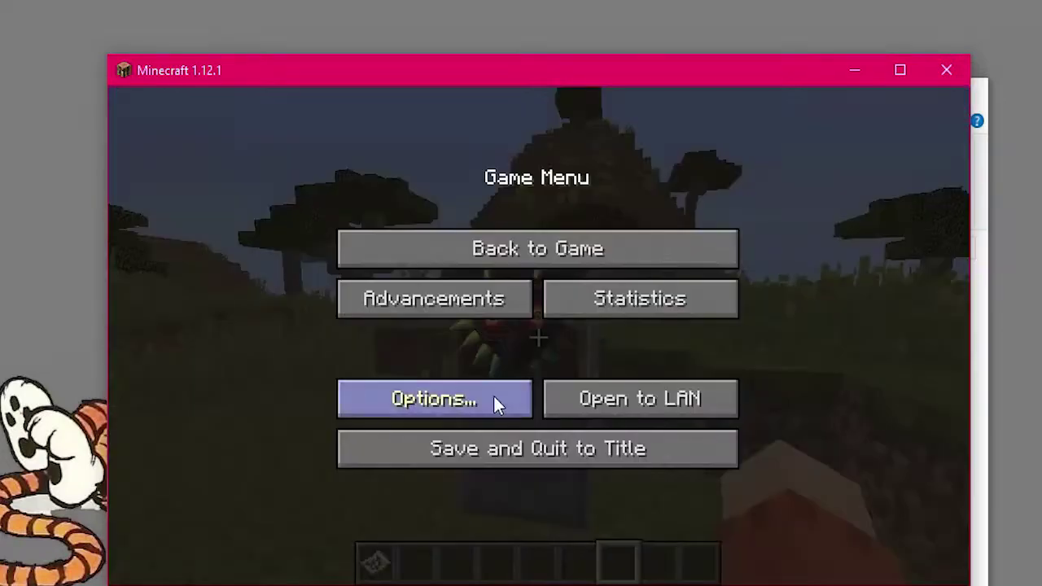
{"action": "left_click", "coordinate": [493, 398]}
{"action": "left_click", "coordinate": [483, 432]}
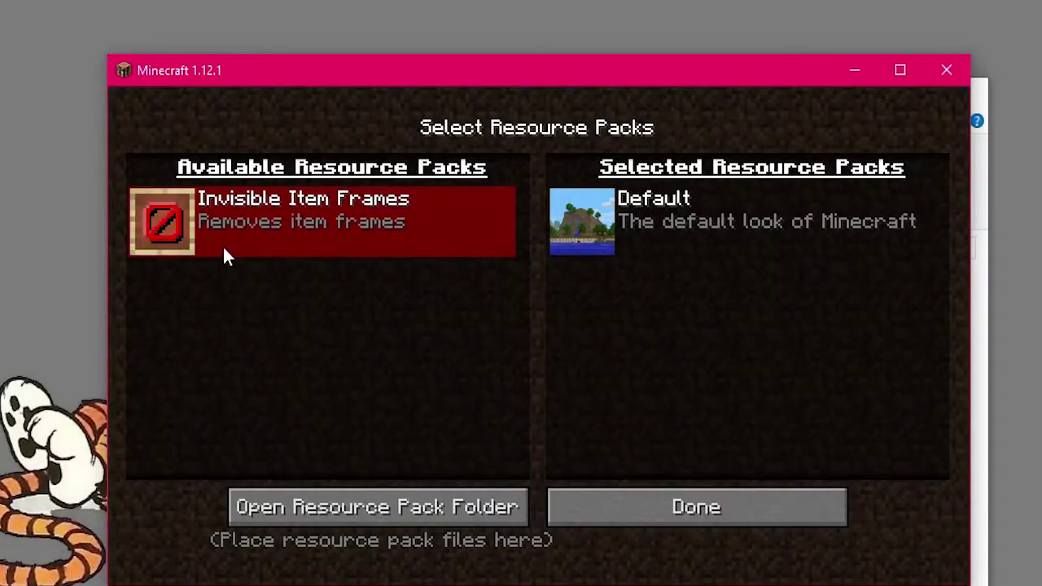
{"action": "left_click", "coordinate": [160, 220]}
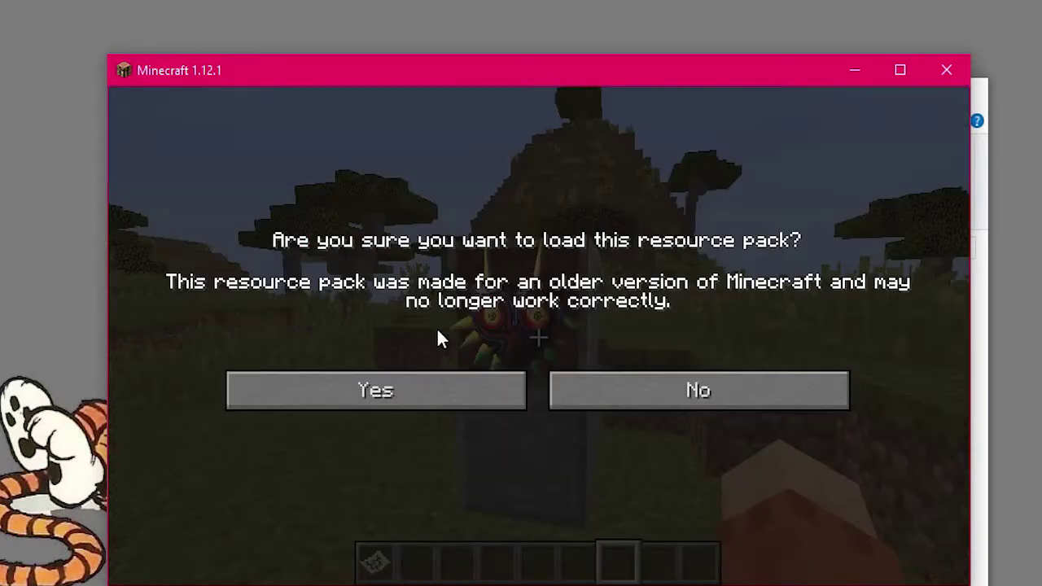
{"action": "left_click", "coordinate": [436, 394]}
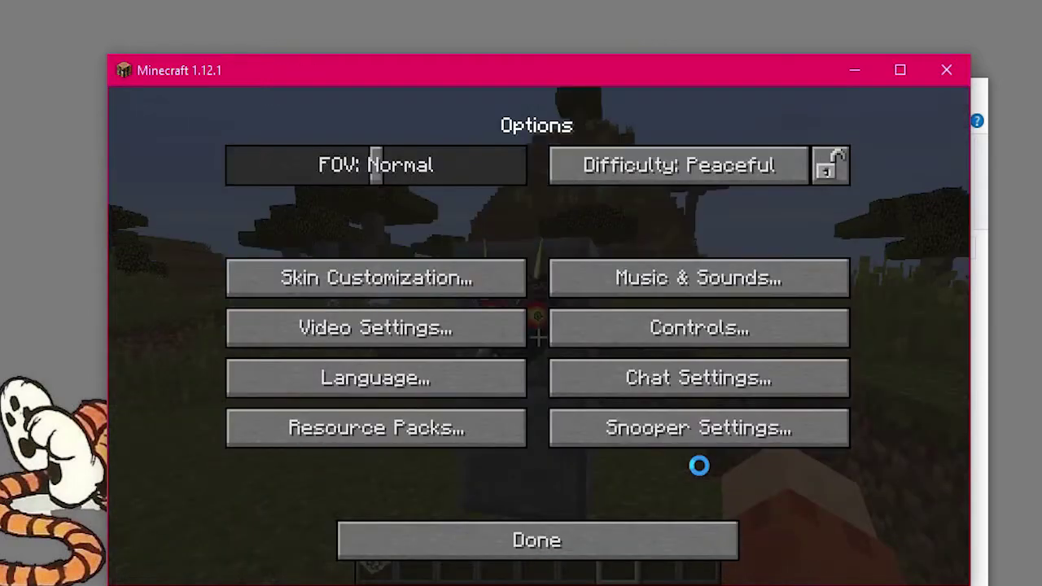
{"action": "key", "text": "Escape"}
Step: Examine the framed mask map from several angles and distances, and the two-by-two stone wall, with the item frames hidden
{"action": "key", "text": "w"}
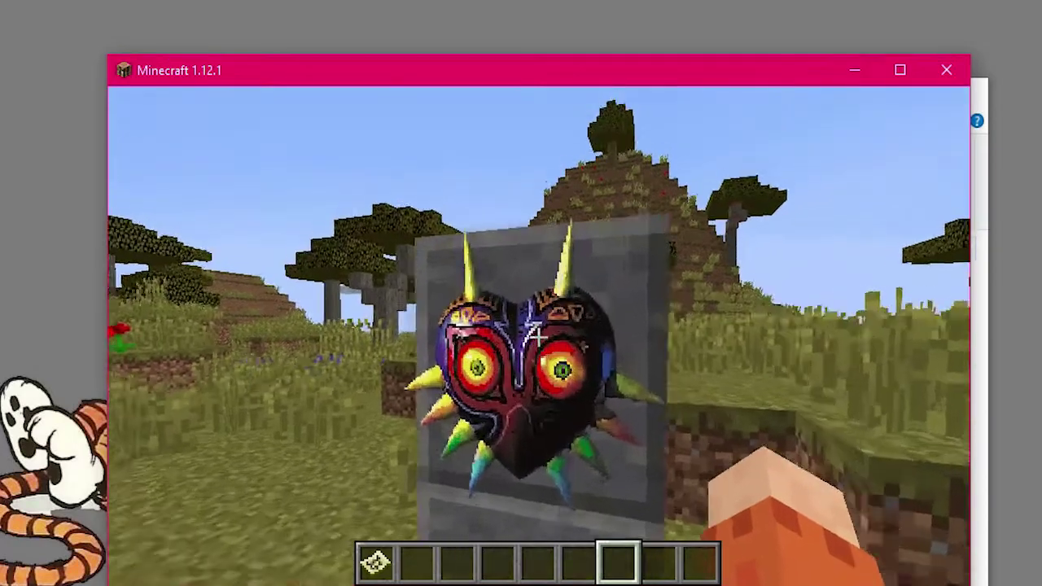
{"action": "key", "text": "d"}
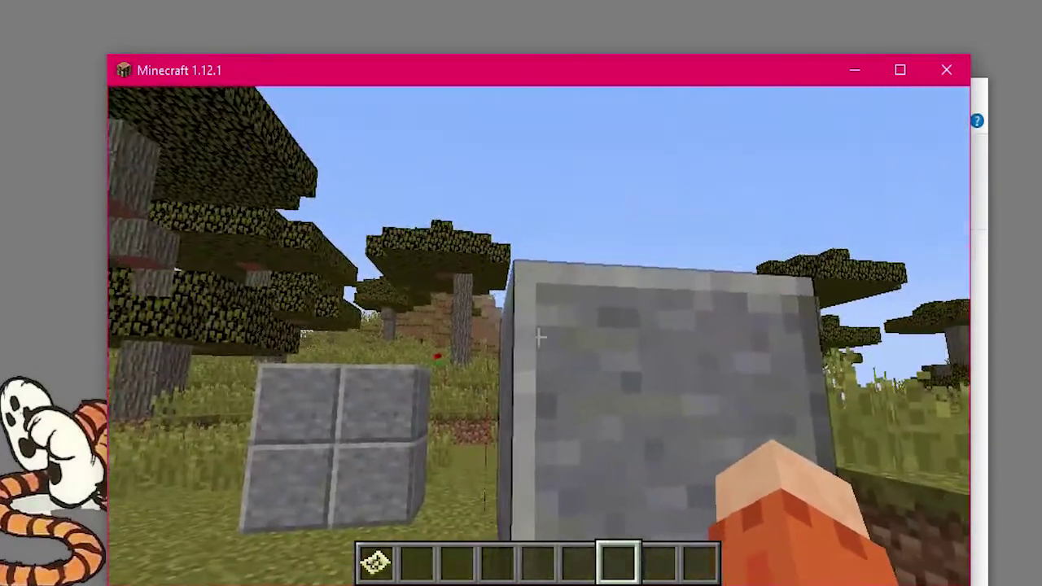
{"action": "key", "text": "a"}
{"action": "key", "text": "w"}
{"action": "key", "text": "s"}
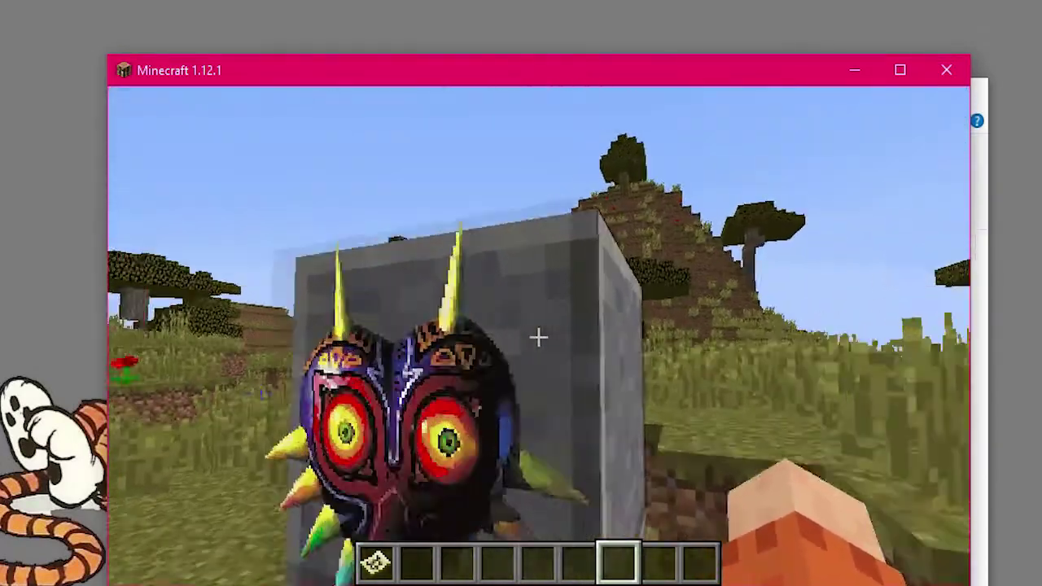
{"action": "key", "text": "w"}
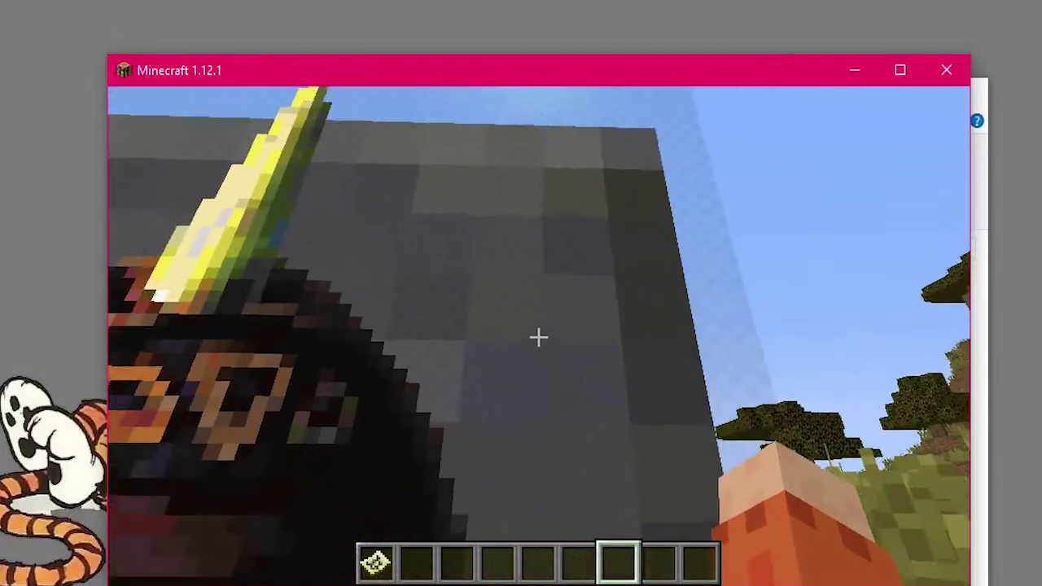
{"action": "key", "text": "s"}
{"action": "key", "text": "w"}
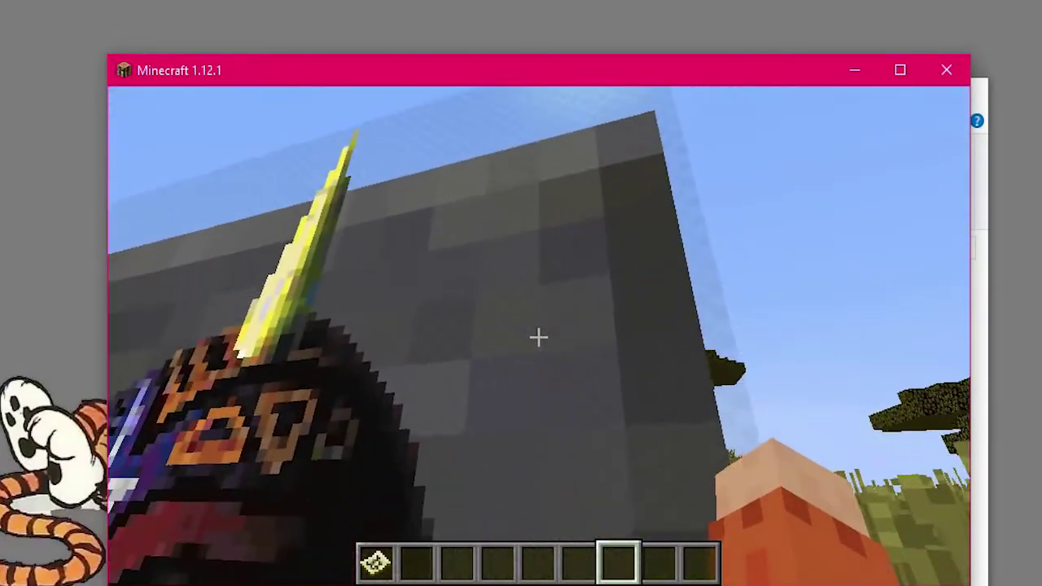
{"action": "key", "text": "s"}
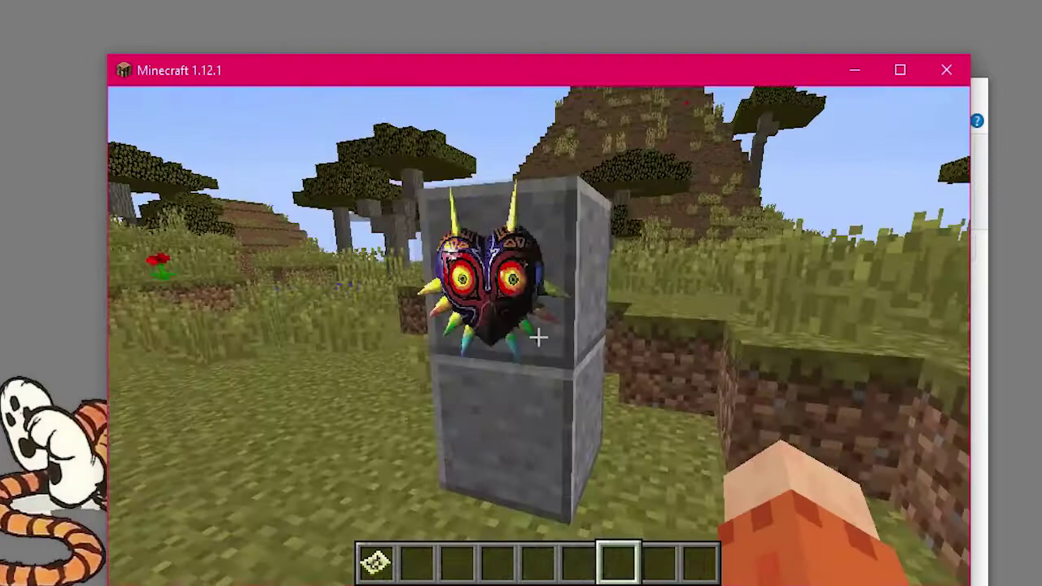
{"action": "key", "text": "s"}
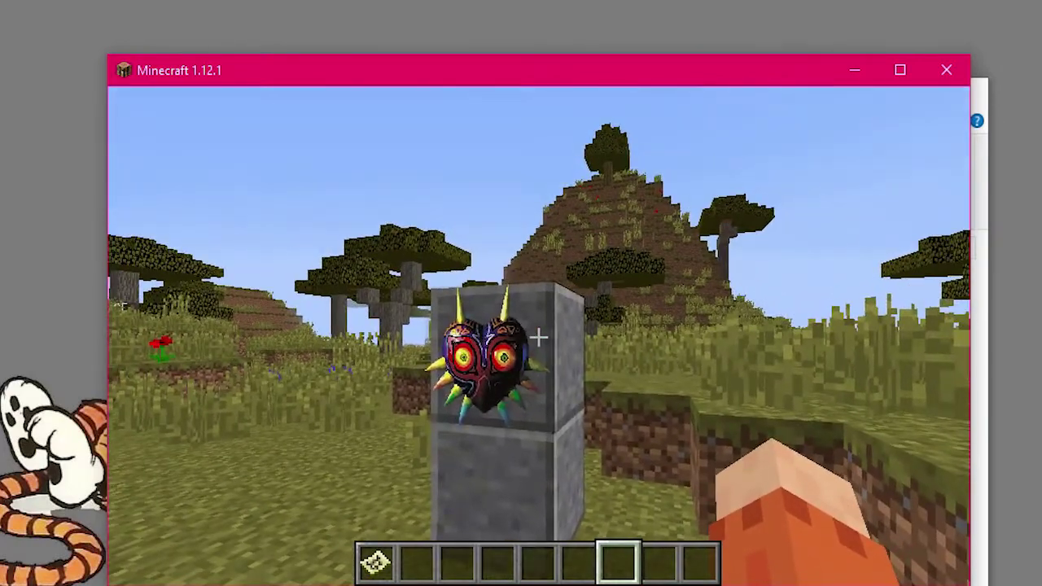
{"action": "key", "text": "w"}
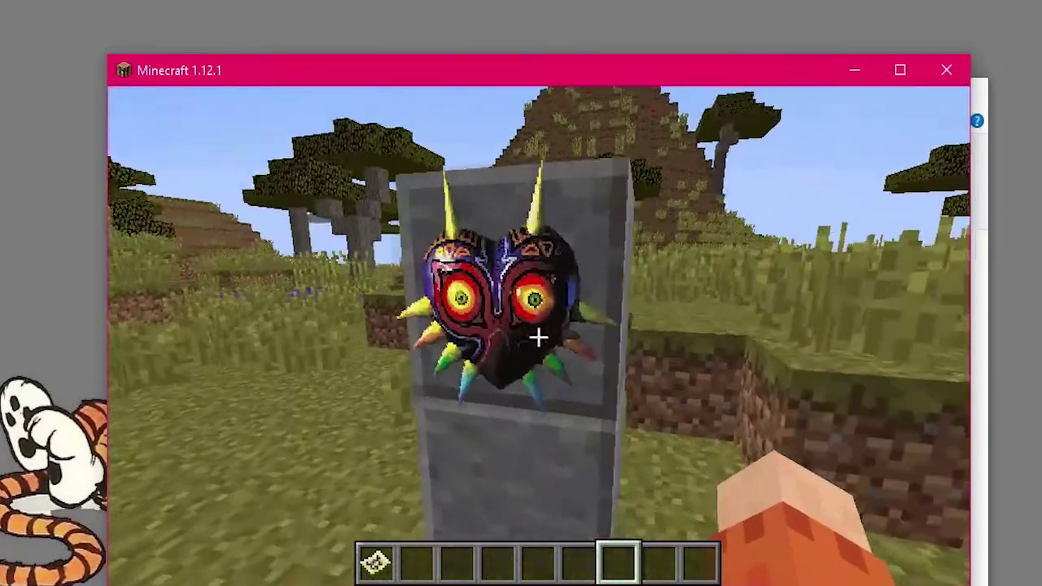
{"action": "key", "text": "s"}
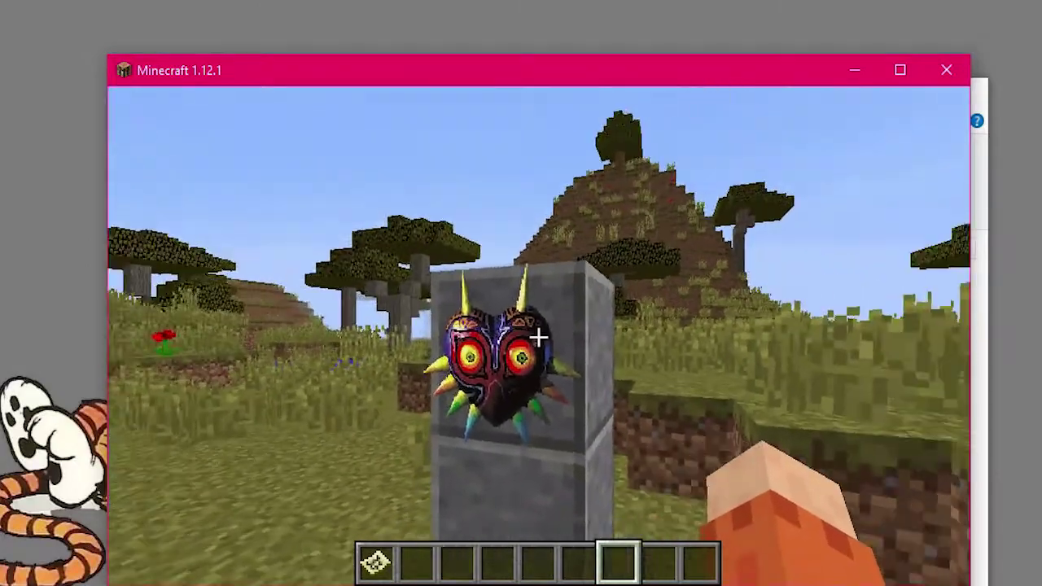
{"action": "key", "text": "w"}
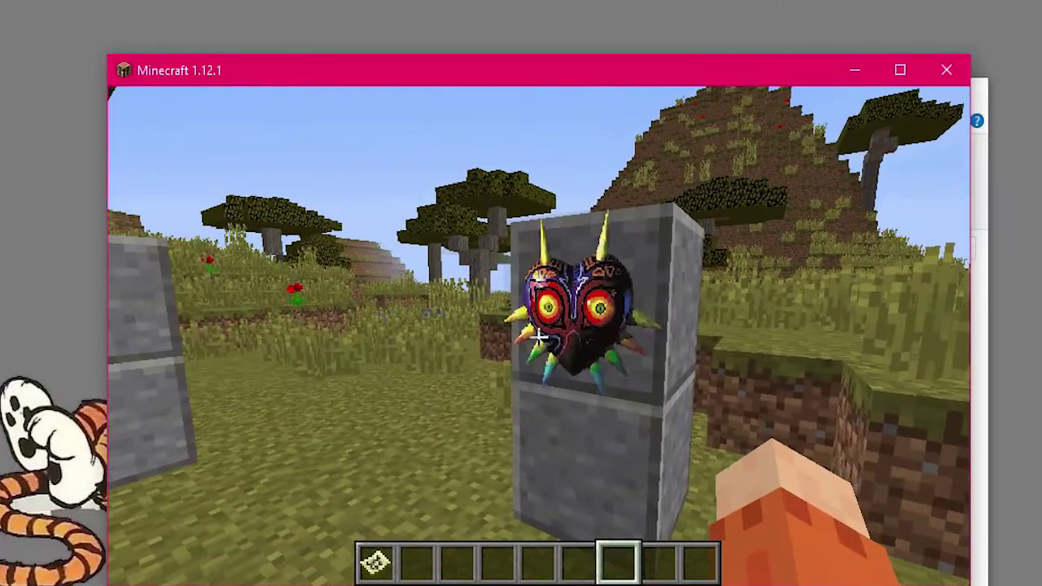
{"action": "key", "text": "w"}
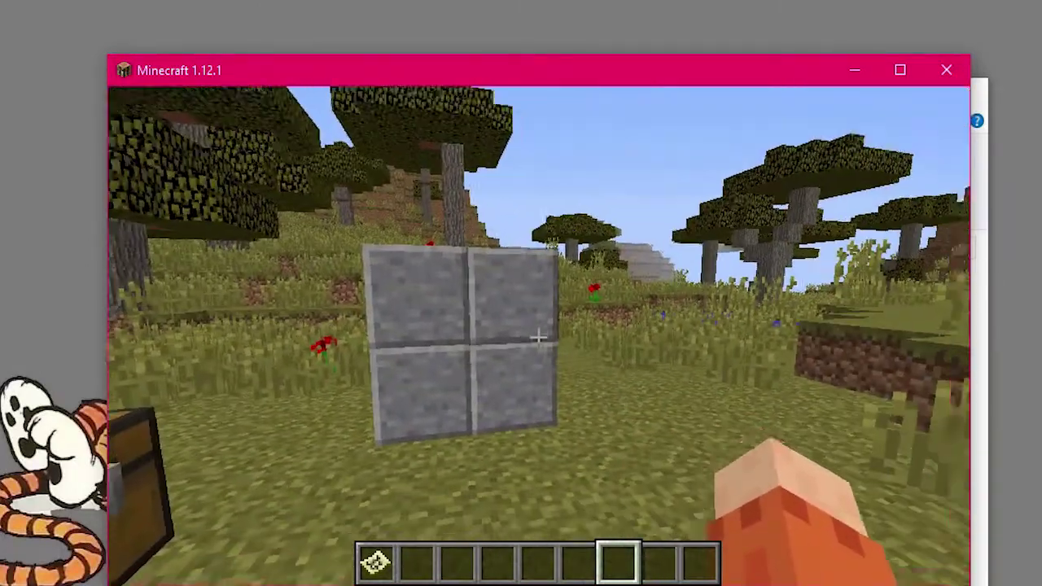
Step: Save and quit the world to the title screen, and switch to Image Map
{"action": "key", "text": "Escape"}
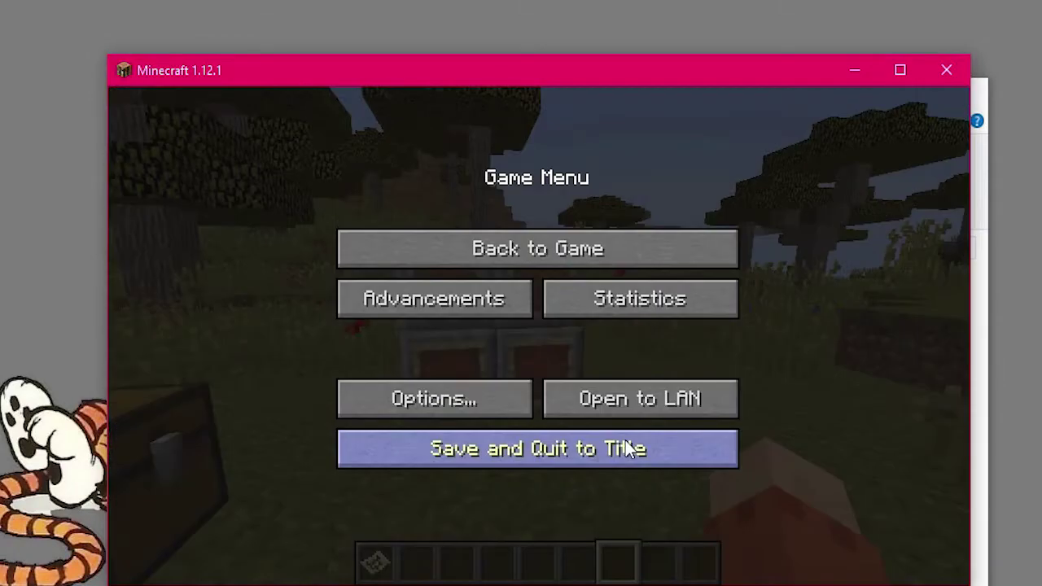
{"action": "left_click", "coordinate": [624, 445]}
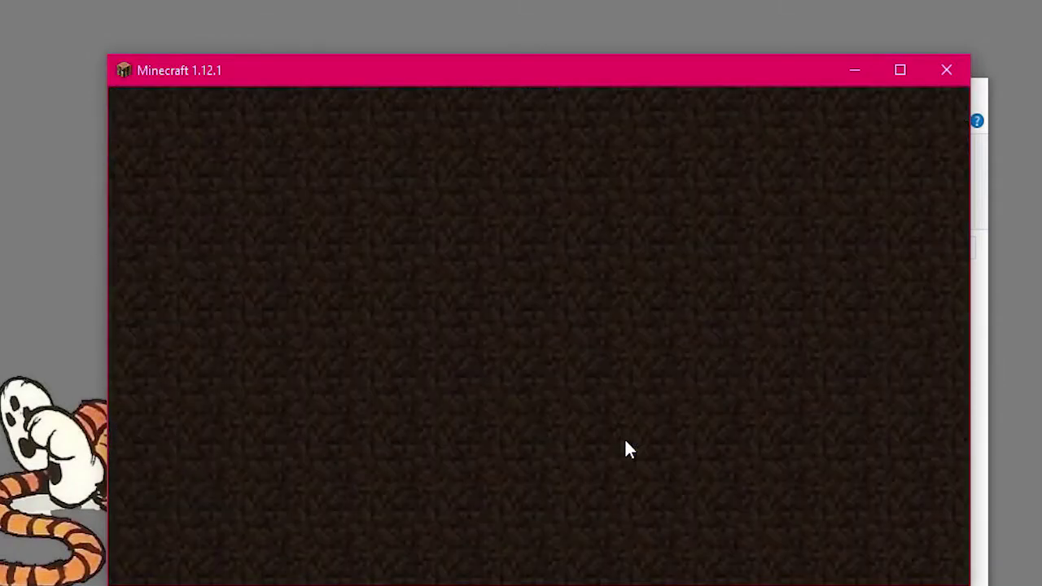
{"action": "key", "text": "alt+Tab"}
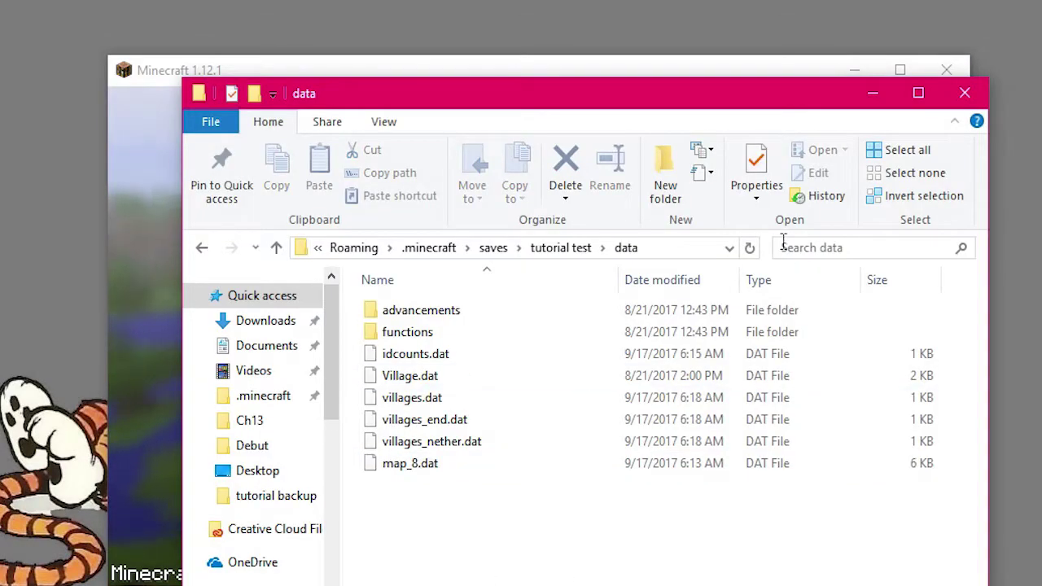
{"action": "key", "text": "alt+Tab"}
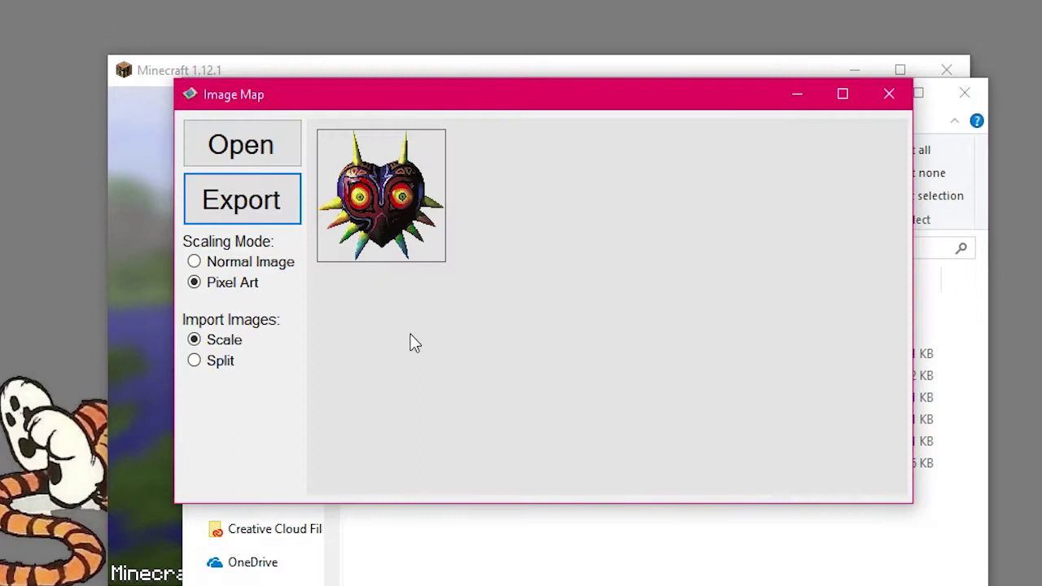
Step: Set the scaling mode to Pixel Art and the import mode to Split, and import the Majora's_Mask_Artwork image
{"action": "left_click", "coordinate": [253, 152]}
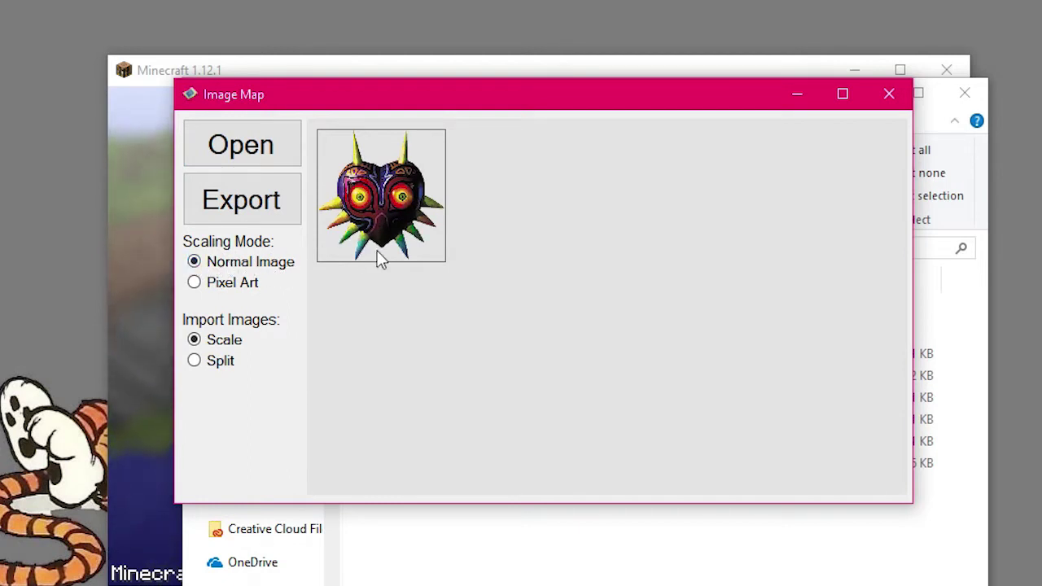
{"action": "left_click", "coordinate": [218, 291]}
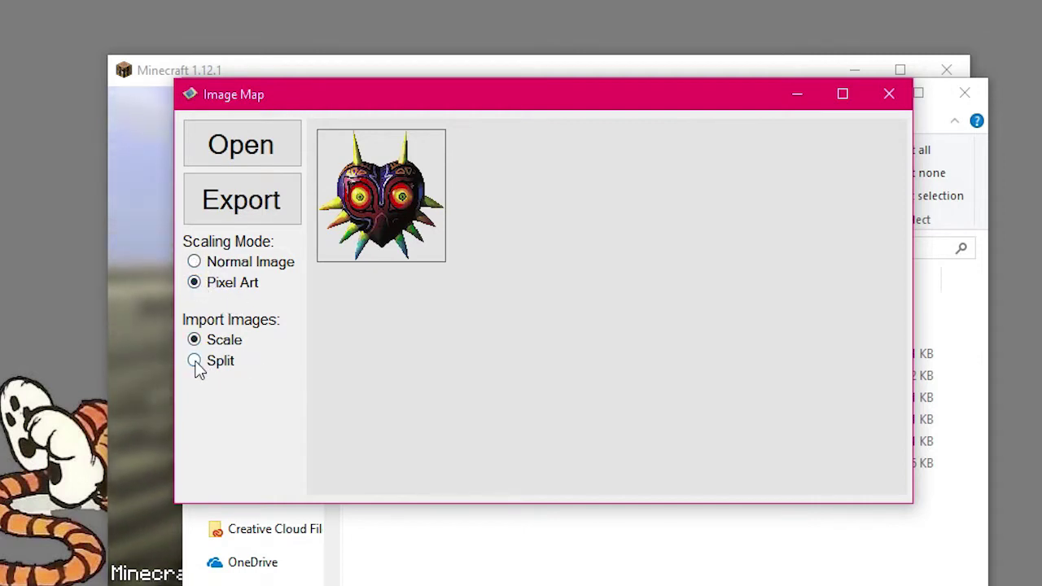
{"action": "left_click", "coordinate": [282, 147]}
{"action": "left_click", "coordinate": [415, 277]}
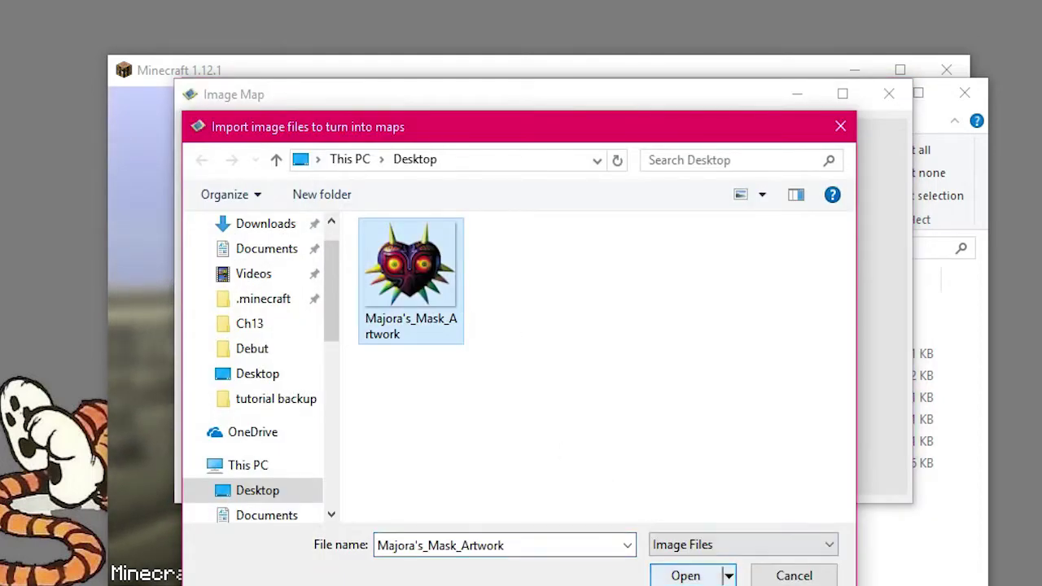
{"action": "left_click", "coordinate": [697, 572]}
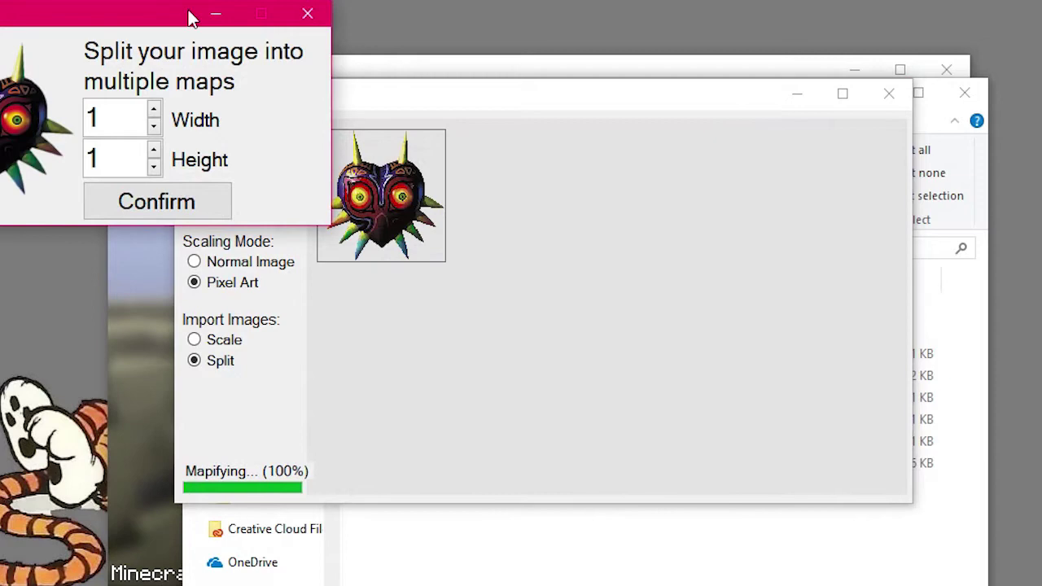
Step: Split the mask image into maps with width 2 and height 2, and export all maps to the Desktop as map_9
{"action": "left_click_drag", "start_coordinate": [190, 18], "coordinate": [228, 226]}
{"action": "left_click", "coordinate": [193, 316]}
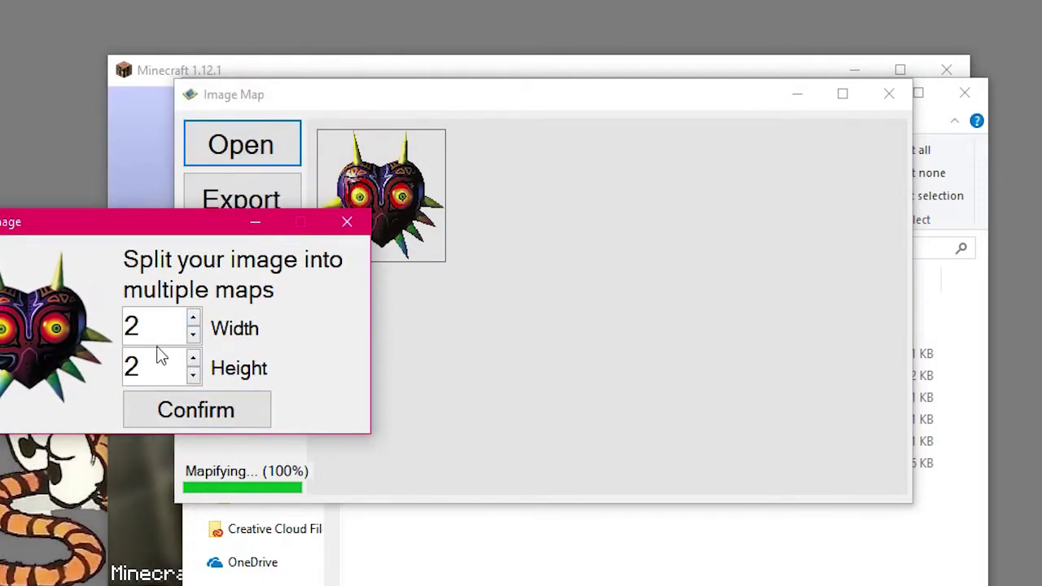
{"action": "left_click", "coordinate": [228, 413]}
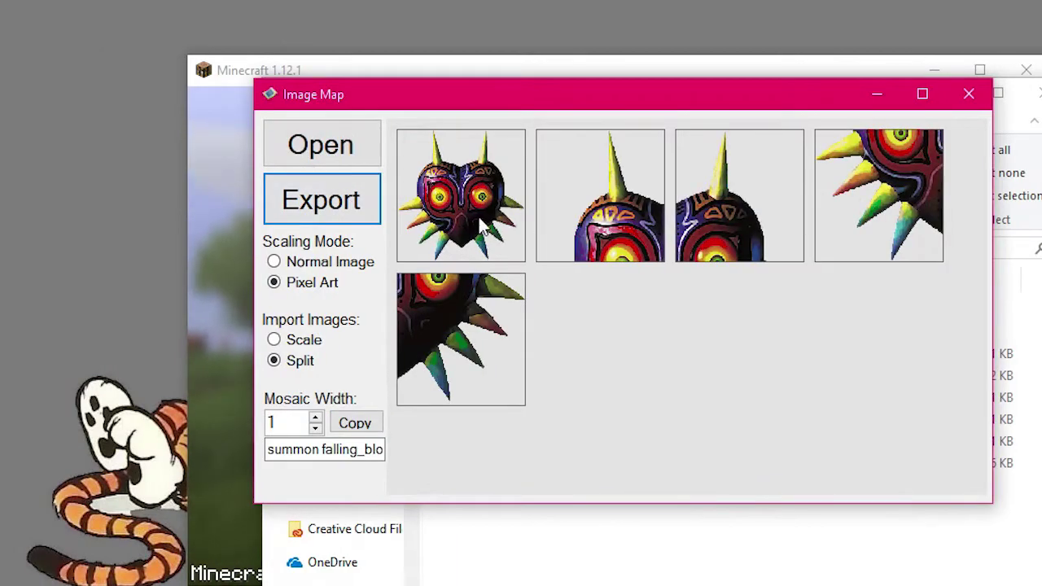
{"action": "left_click", "coordinate": [342, 205]}
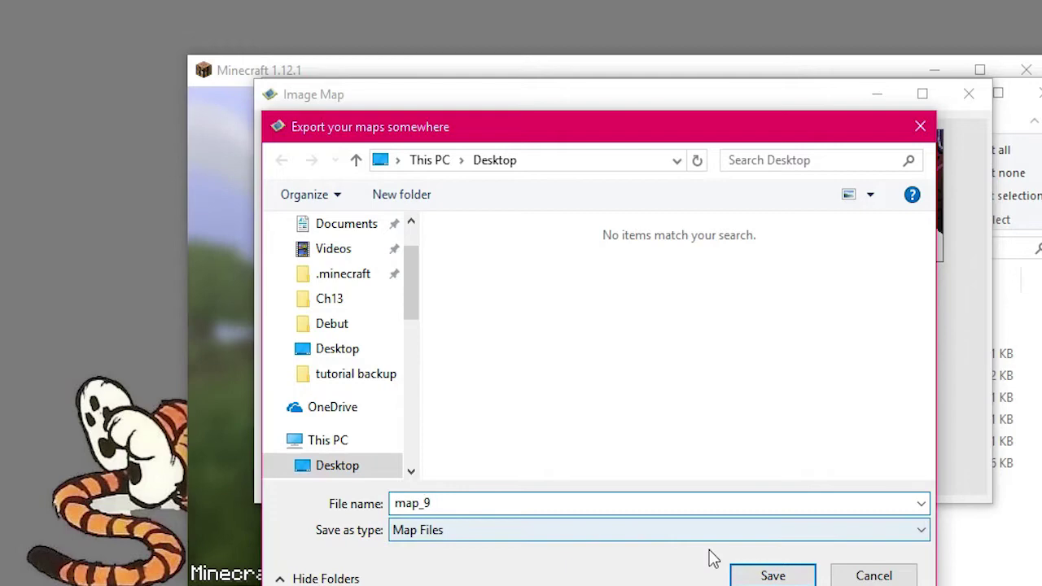
{"action": "left_click", "coordinate": [773, 575]}
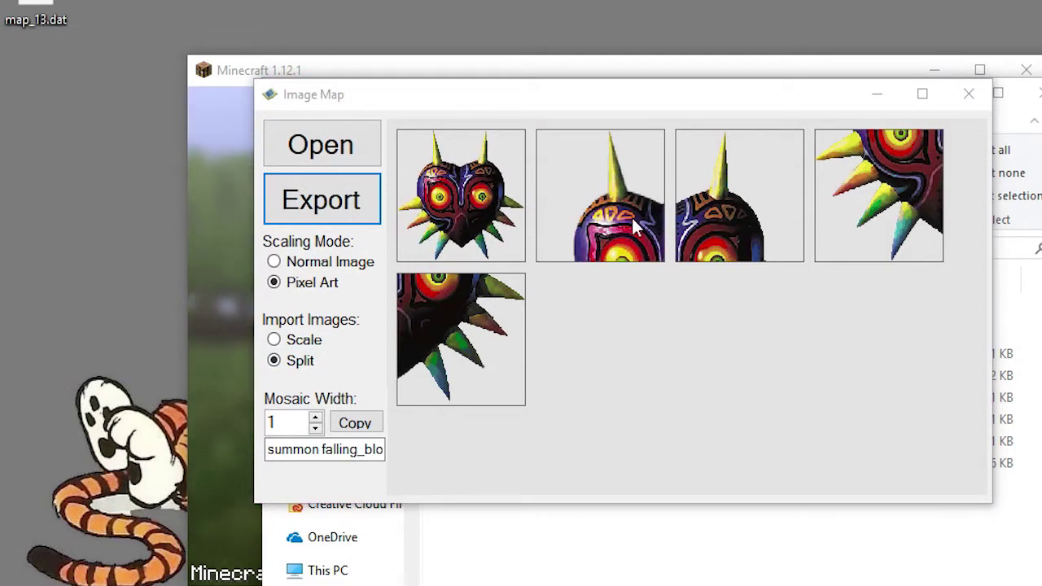
Step: Return to Minecraft and load Image Map World
{"action": "left_click", "coordinate": [229, 318]}
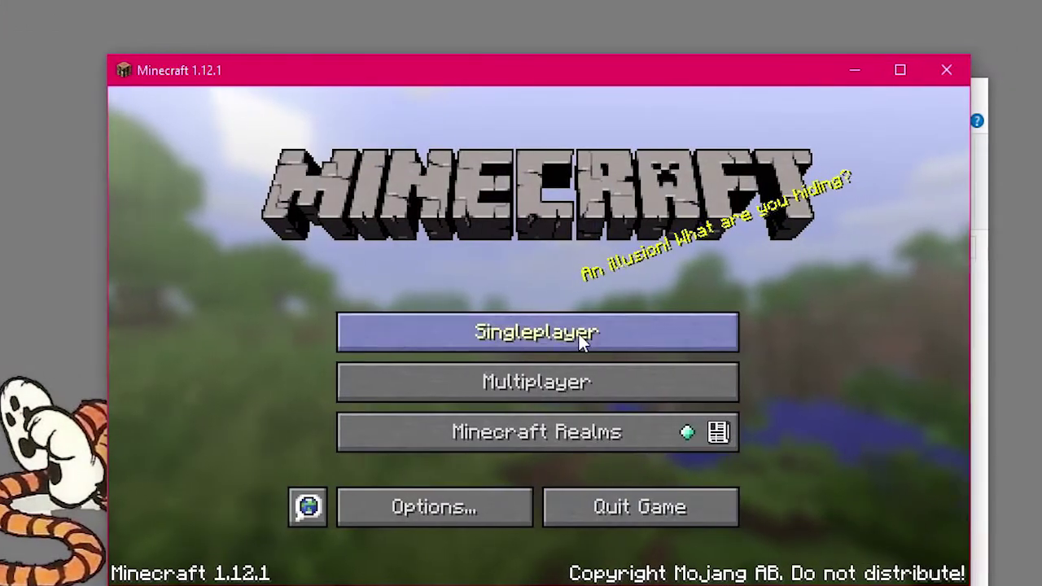
{"action": "left_click", "coordinate": [581, 342]}
{"action": "left_click", "coordinate": [409, 177]}
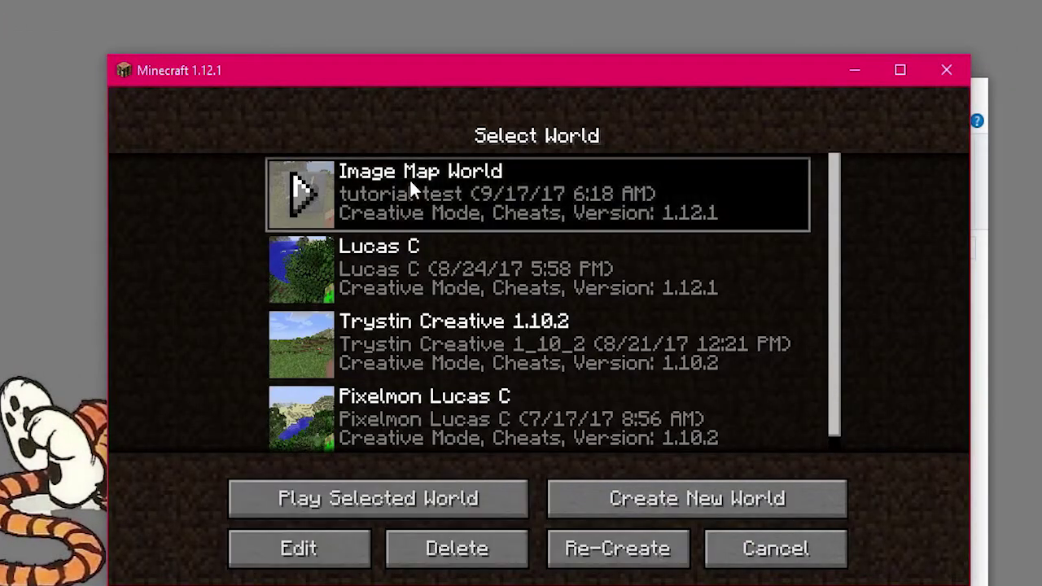
{"action": "left_click", "coordinate": [483, 497]}
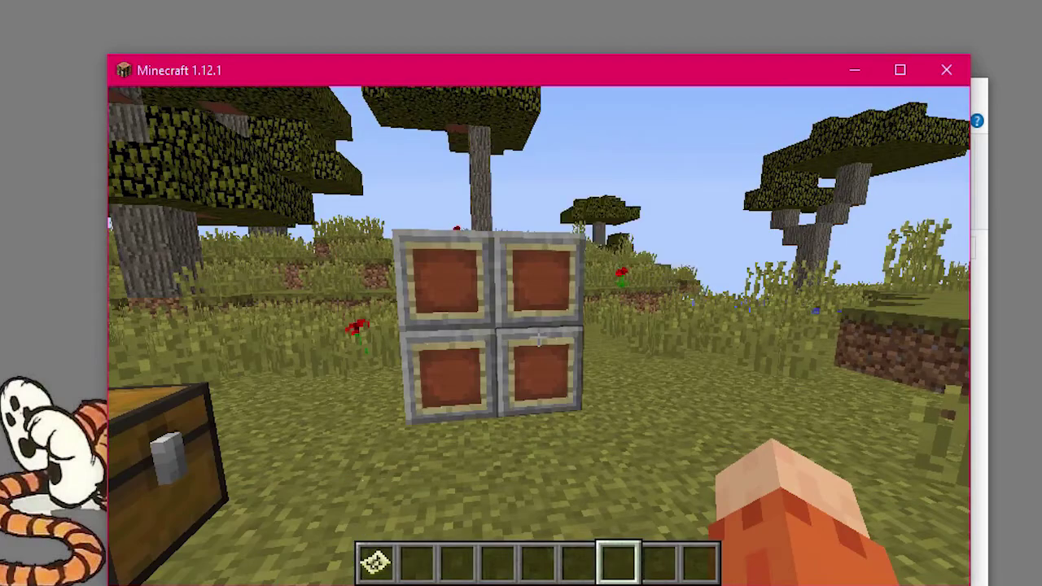
Step: Find the empty map in the creative inventory and put five of them in hotbar slots three to seven
{"action": "type", "text": "e"}
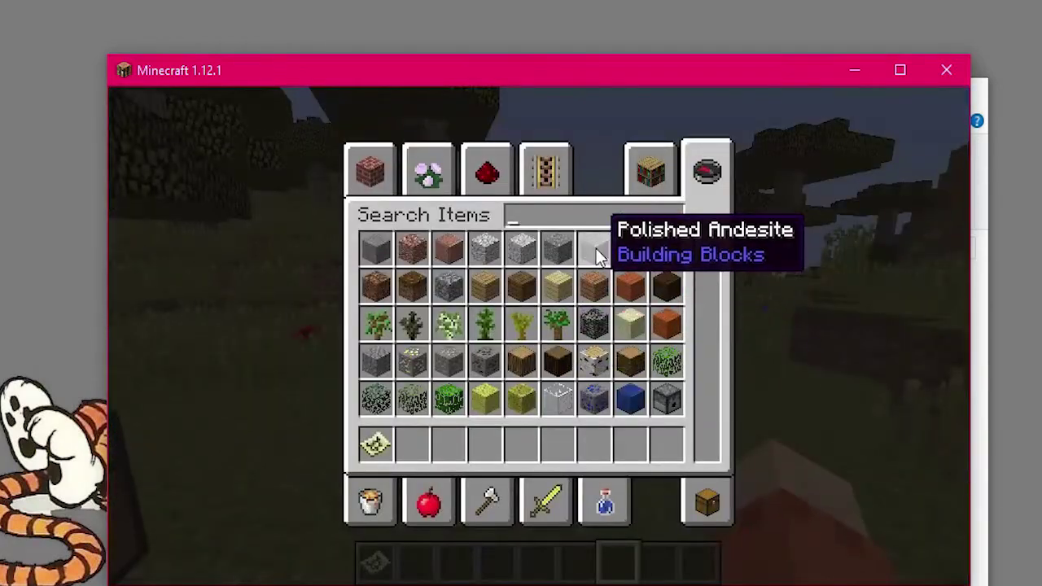
{"action": "type", "text": "map"}
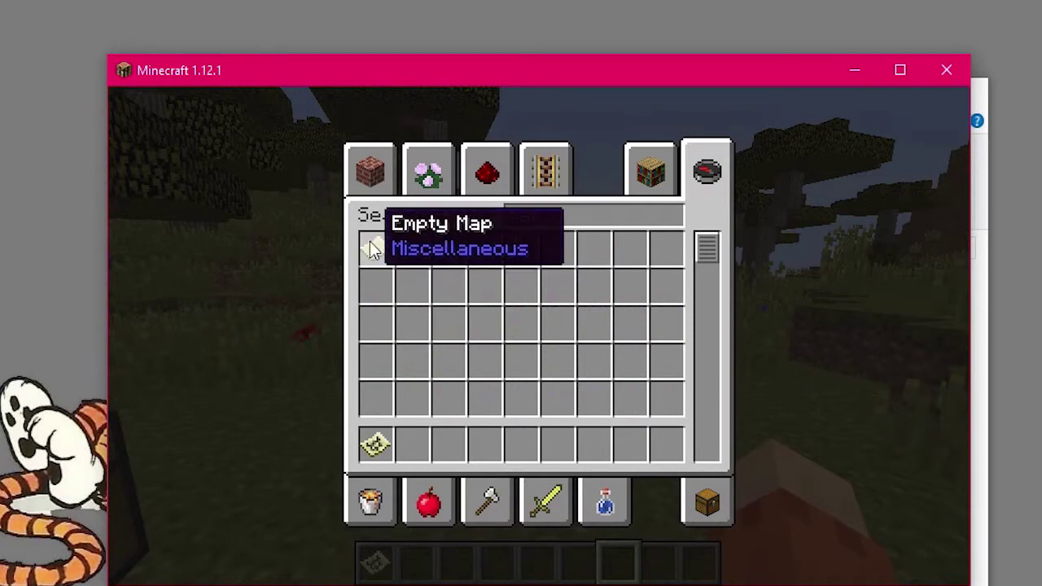
{"action": "left_click", "coordinate": [371, 248]}
{"action": "left_click", "coordinate": [448, 444]}
{"action": "left_click", "coordinate": [372, 247]}
{"action": "left_click", "coordinate": [485, 444]}
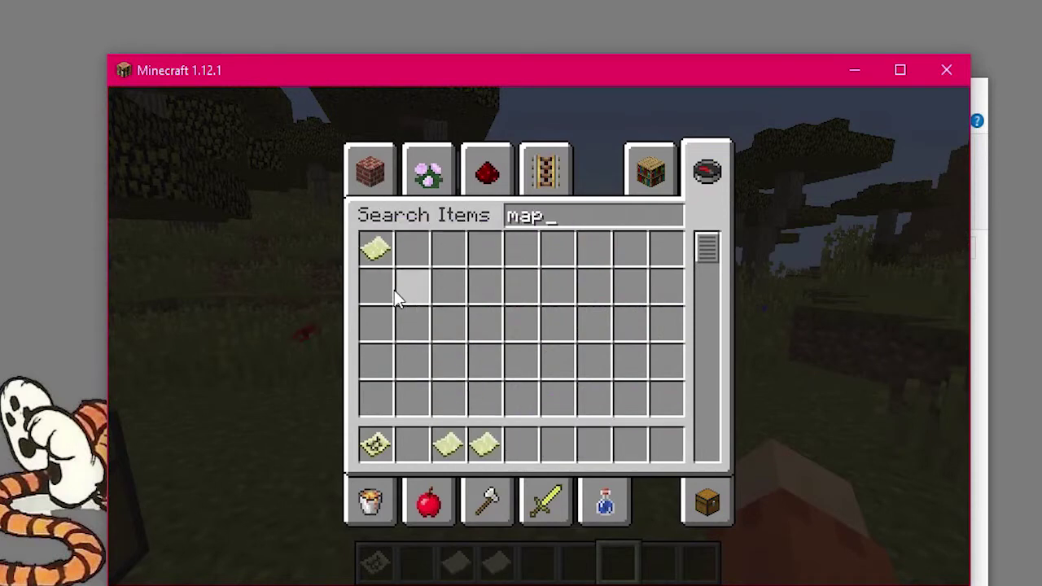
{"action": "left_click", "coordinate": [374, 249]}
{"action": "left_click", "coordinate": [521, 444]}
{"action": "left_click", "coordinate": [375, 244]}
{"action": "left_click", "coordinate": [553, 447]}
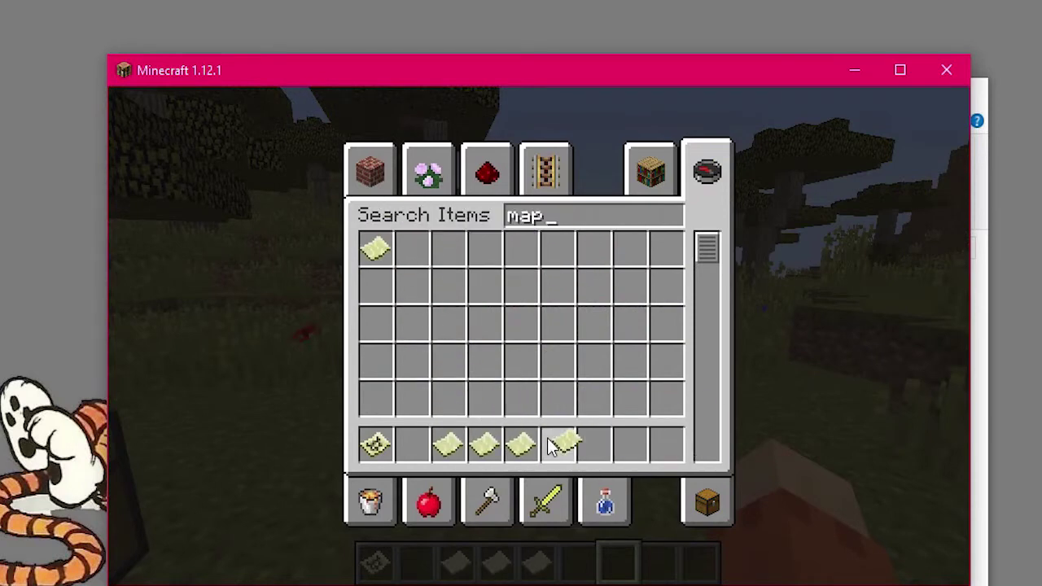
{"action": "left_click", "coordinate": [375, 248]}
{"action": "left_click", "coordinate": [590, 446]}
{"action": "key", "text": "e"}
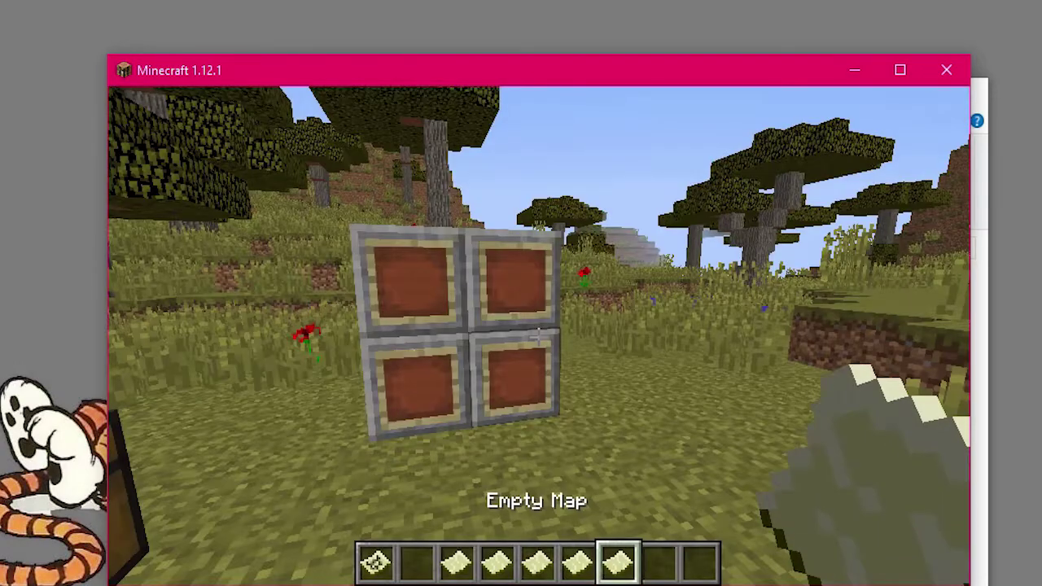
Step: Use each of the five empty maps in the hotbar to create five new numbered maps
{"action": "key", "text": "3"}
{"action": "right_click", "coordinate": [538, 336]}
{"action": "scroll", "coordinate": [538, 336], "scroll_direction": "up", "scroll_amount": 1}
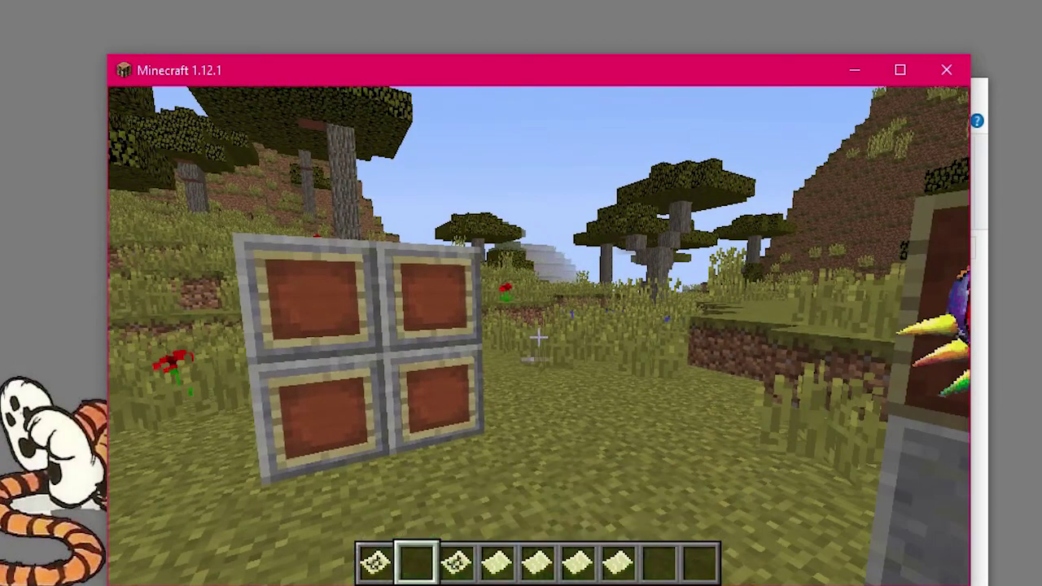
{"action": "scroll", "coordinate": [537, 336], "scroll_direction": "up", "scroll_amount": 1}
{"action": "scroll", "coordinate": [537, 336], "scroll_direction": "down", "scroll_amount": 4}
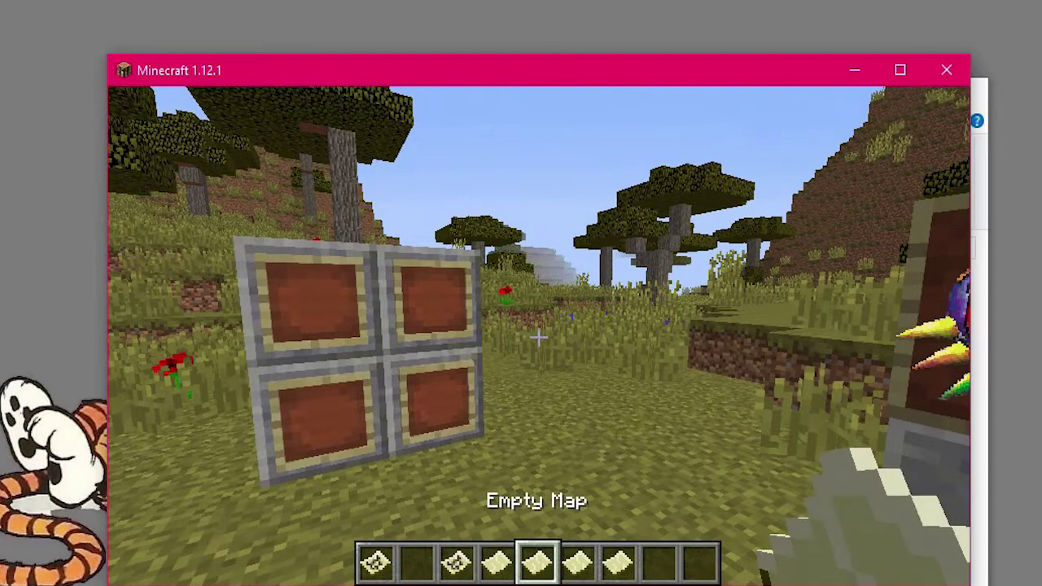
{"action": "scroll", "coordinate": [537, 336], "scroll_direction": "up", "scroll_amount": 3}
{"action": "scroll", "coordinate": [537, 337], "scroll_direction": "down", "scroll_amount": 1}
{"action": "scroll", "coordinate": [537, 336], "scroll_direction": "down", "scroll_amount": 1}
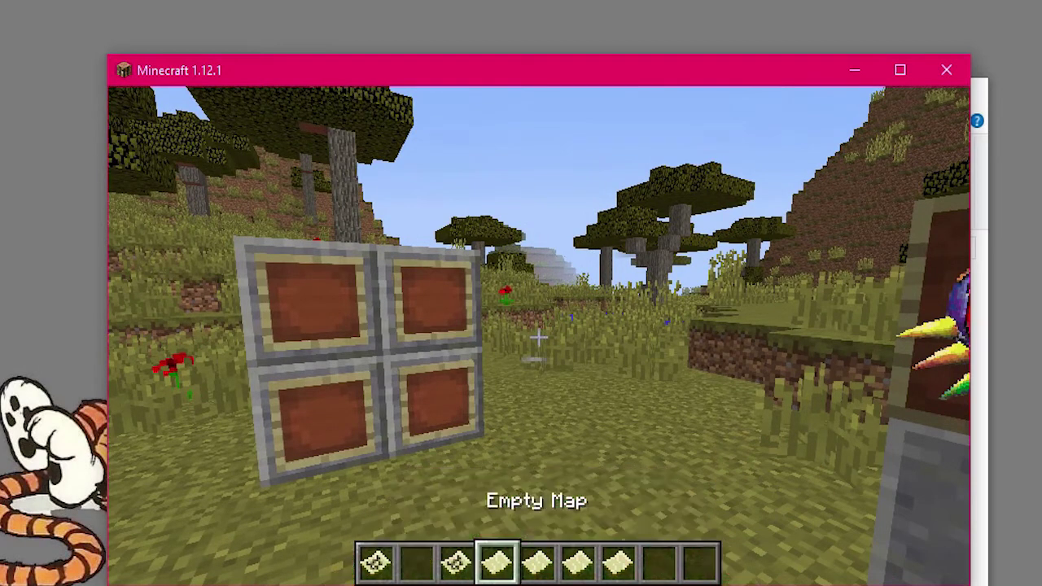
{"action": "right_click", "coordinate": [538, 336]}
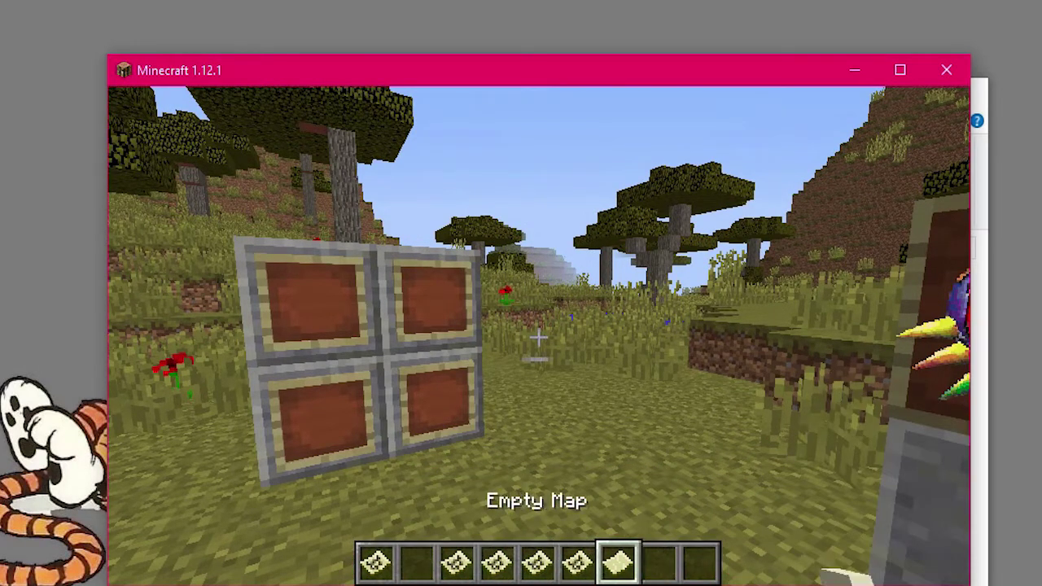
{"action": "right_click", "coordinate": [538, 337]}
Step: Discard the new map in the third hotbar slot through the creative inventory
{"action": "key", "text": "e"}
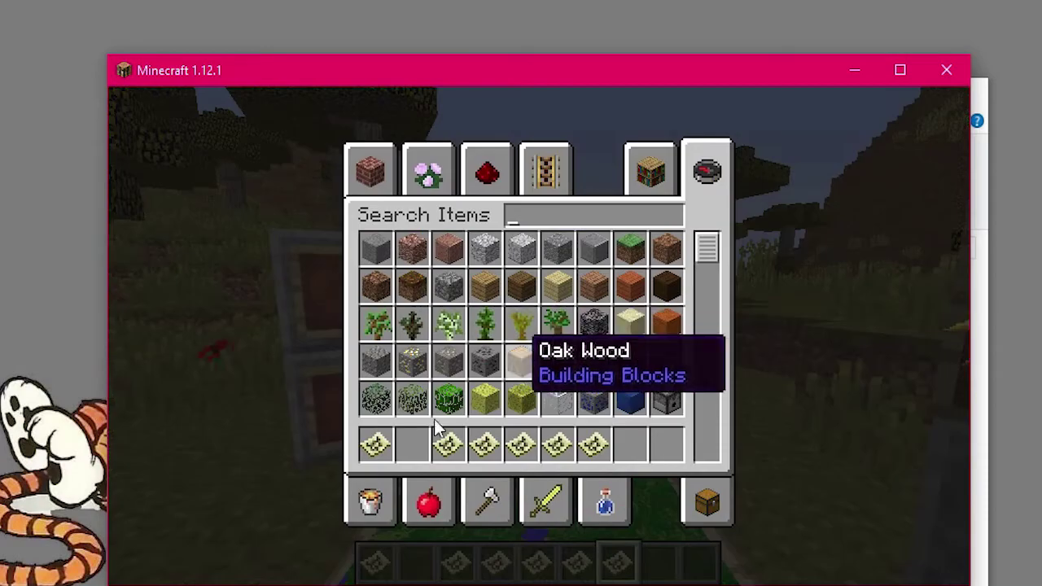
{"action": "left_click", "coordinate": [455, 447]}
{"action": "left_click", "coordinate": [482, 342]}
{"action": "key", "text": "e"}
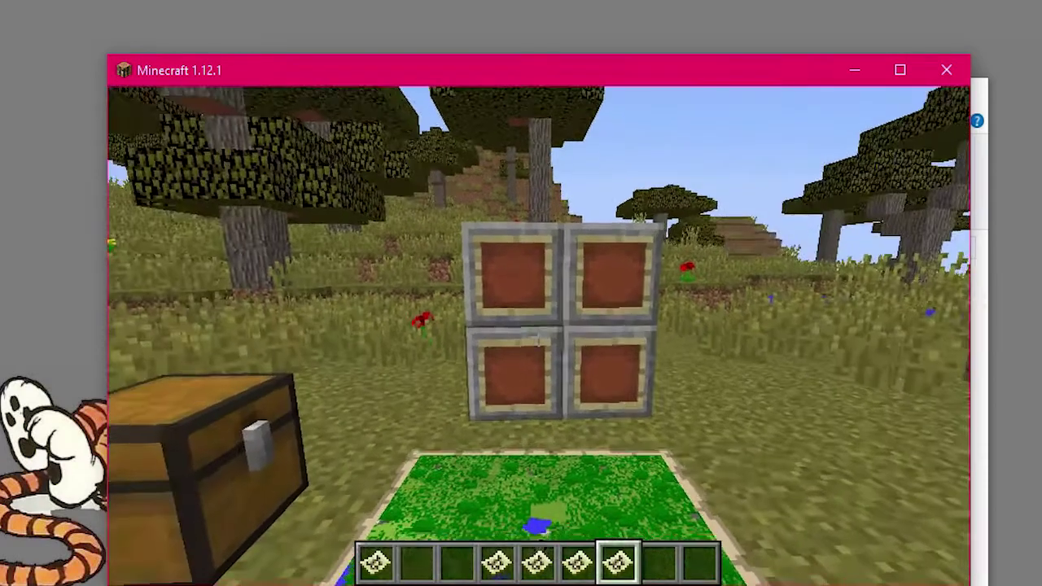
Step: Place the four remaining new maps in order in the two-by-two item frames, from the upper-left frame to the lower-right one
{"action": "scroll", "coordinate": [538, 336], "scroll_direction": "up", "scroll_amount": 3}
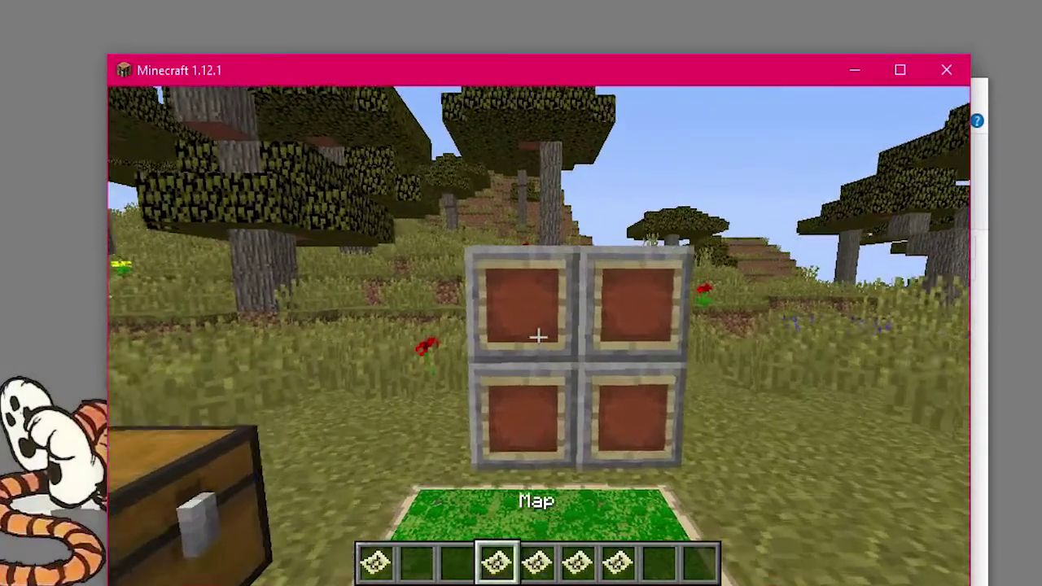
{"action": "right_click", "coordinate": [538, 336]}
{"action": "scroll", "coordinate": [538, 336], "scroll_direction": "down", "scroll_amount": 1}
{"action": "right_click", "coordinate": [538, 337]}
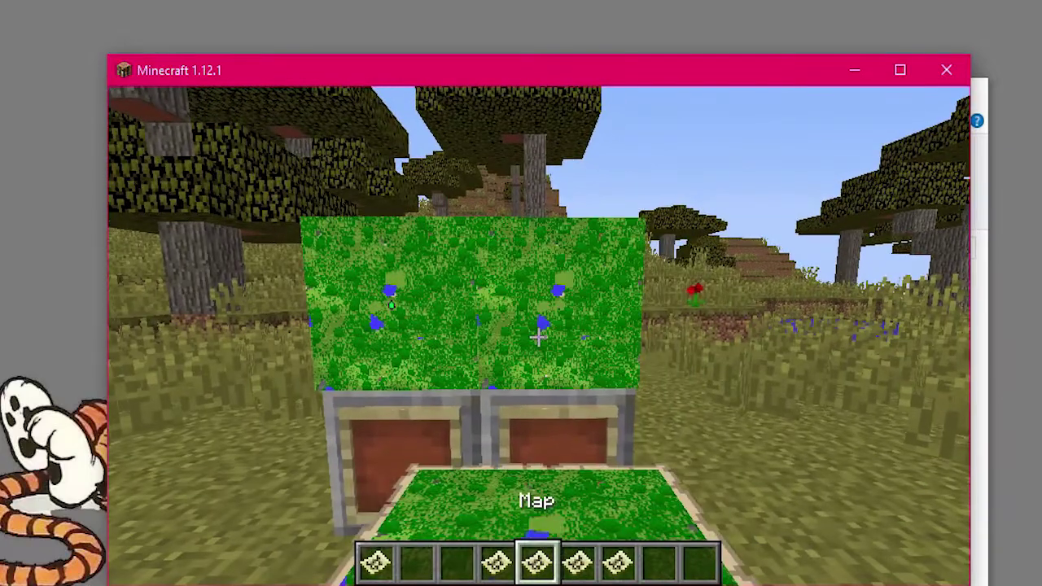
{"action": "scroll", "coordinate": [538, 337], "scroll_direction": "down", "scroll_amount": 1}
{"action": "scroll", "coordinate": [538, 336], "scroll_direction": "down", "scroll_amount": 1}
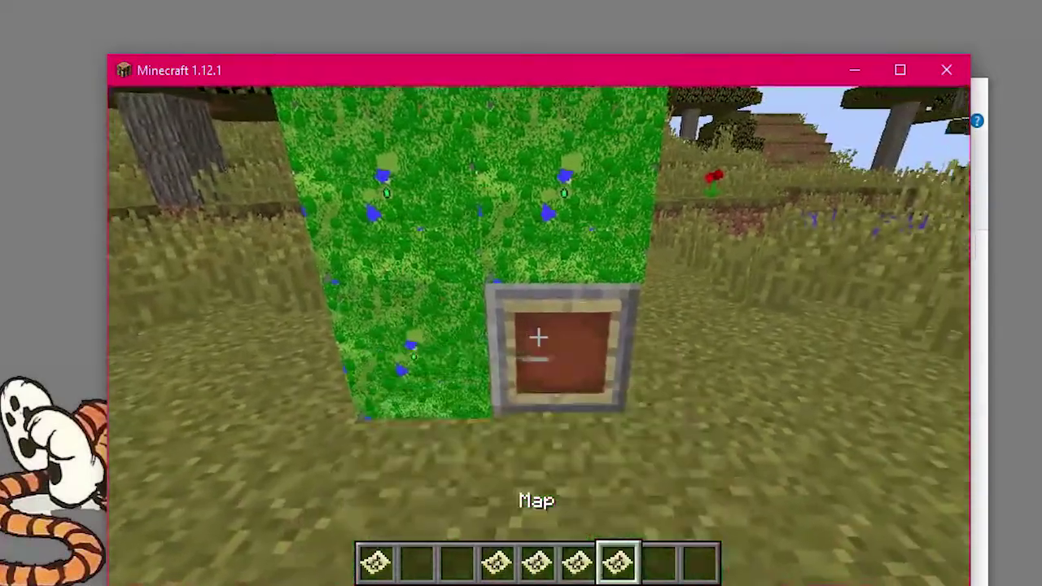
{"action": "right_click", "coordinate": [538, 336]}
{"action": "key", "text": "s"}
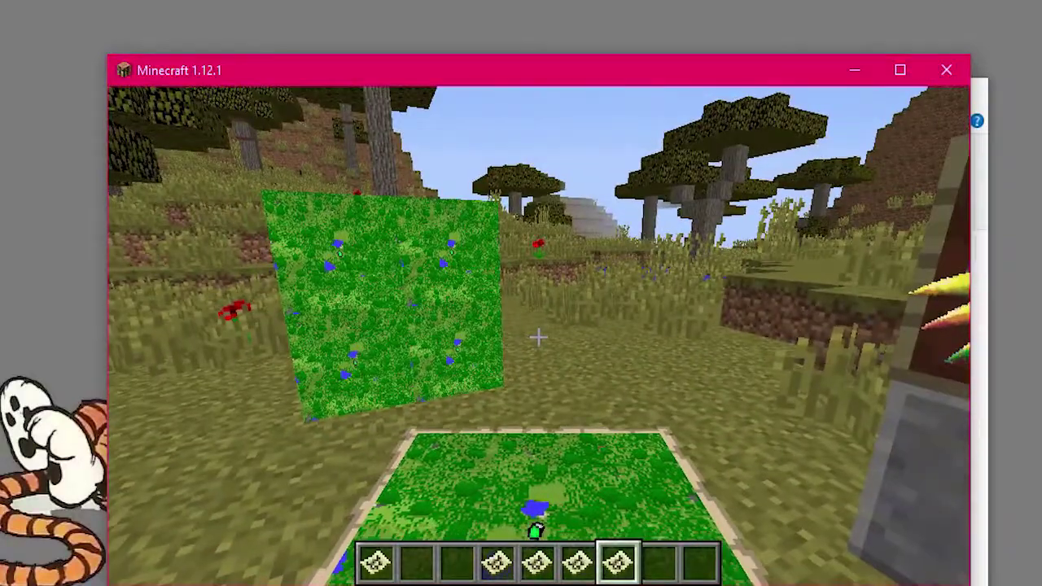
Step: Save and quit the world, and open the data folder inside Image Map World's world folder
{"action": "key", "text": "Escape"}
{"action": "left_click", "coordinate": [582, 452]}
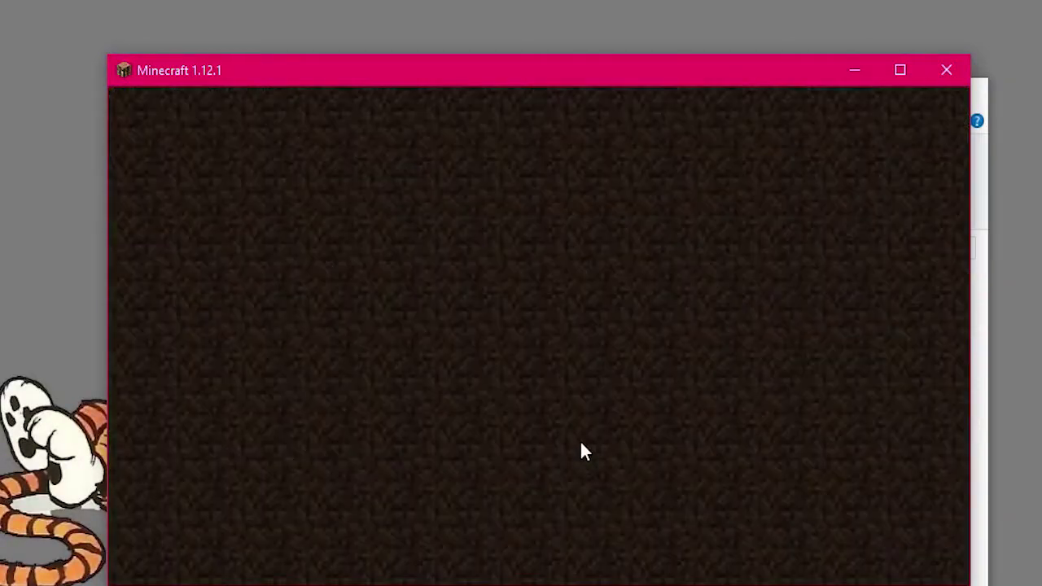
{"action": "left_click", "coordinate": [507, 341]}
{"action": "left_click", "coordinate": [394, 216]}
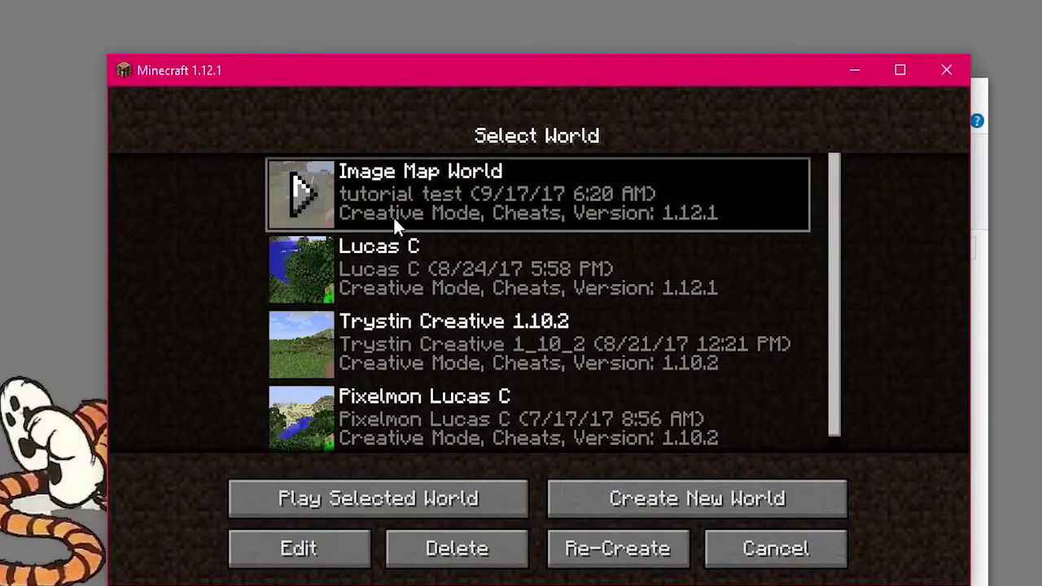
{"action": "left_click", "coordinate": [333, 559]}
{"action": "left_click", "coordinate": [460, 361]}
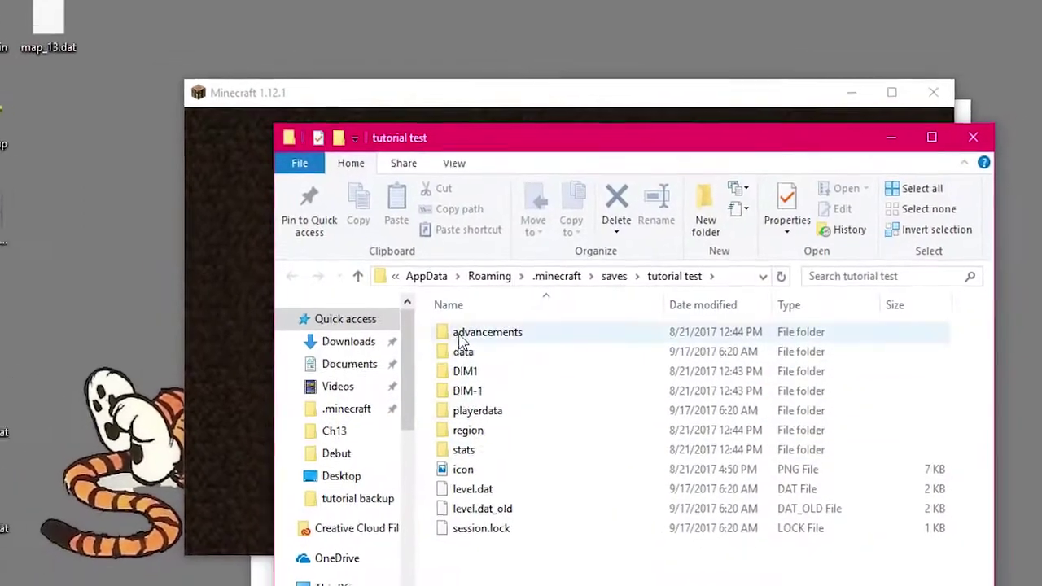
{"action": "double_click", "coordinate": [463, 351]}
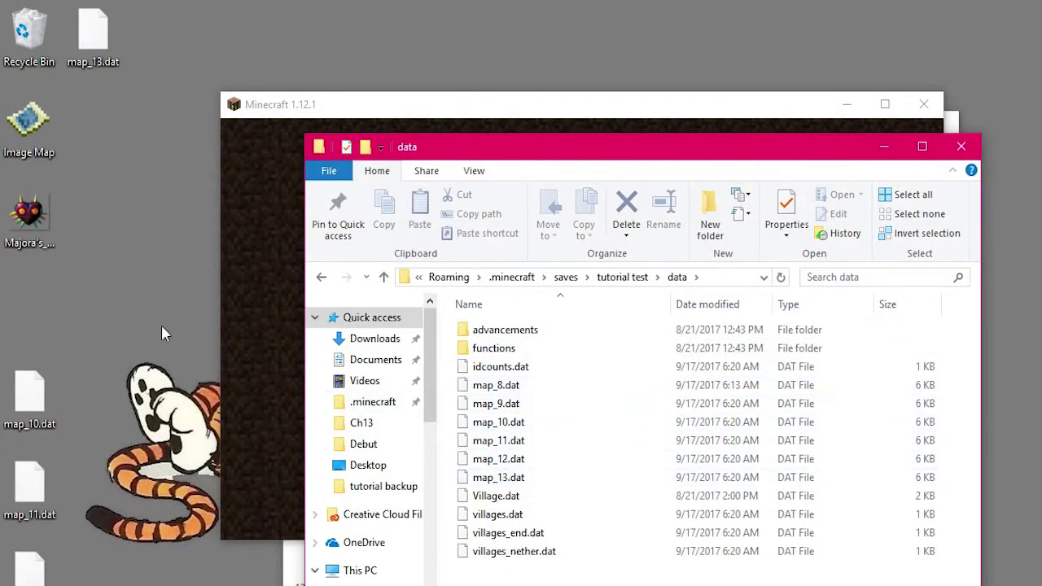
Step: Move map_10.dat to map_13.dat from the Desktop into the world's data folder, replacing the files with the same names
{"action": "left_click_drag", "start_coordinate": [113, 40], "coordinate": [110, 509]}
{"action": "left_click_drag", "start_coordinate": [91, 385], "coordinate": [29, 558]}
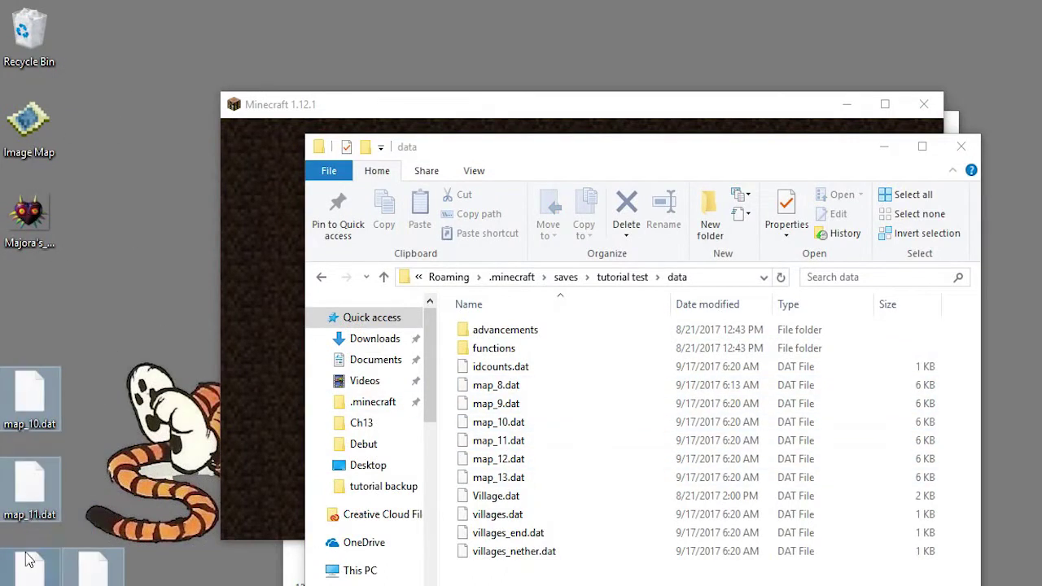
{"action": "left_click_drag", "start_coordinate": [399, 561], "coordinate": [544, 389]}
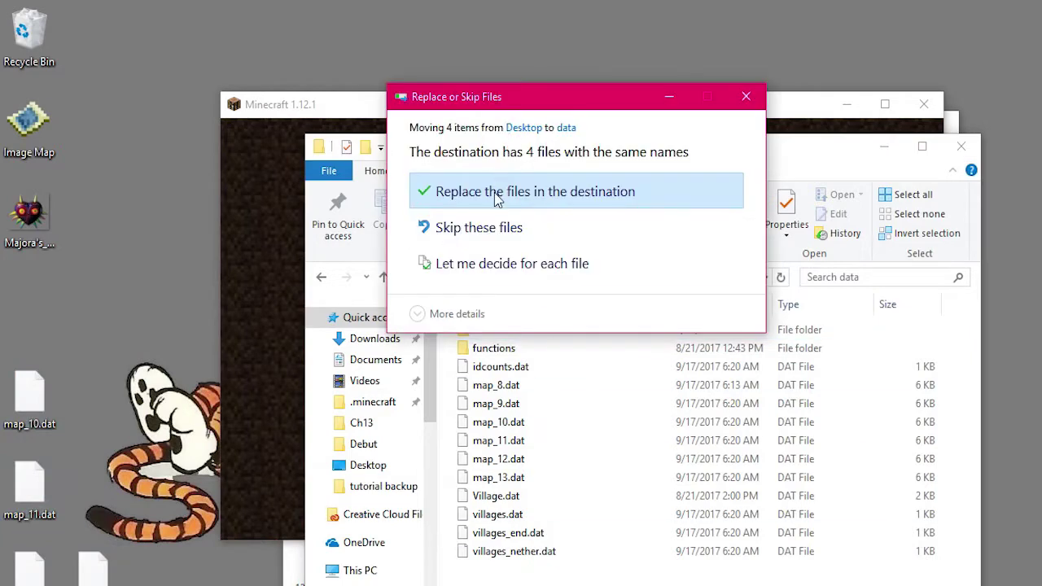
{"action": "left_click", "coordinate": [498, 199]}
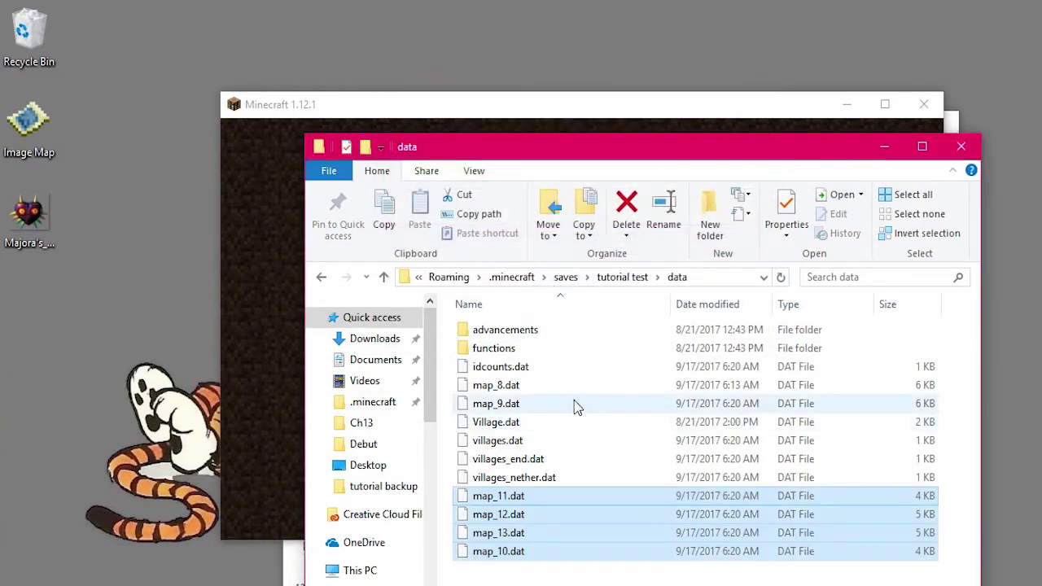
Step: Return to Minecraft, leave the world editing screen without changes, and play Image Map World
{"action": "left_click", "coordinate": [273, 319]}
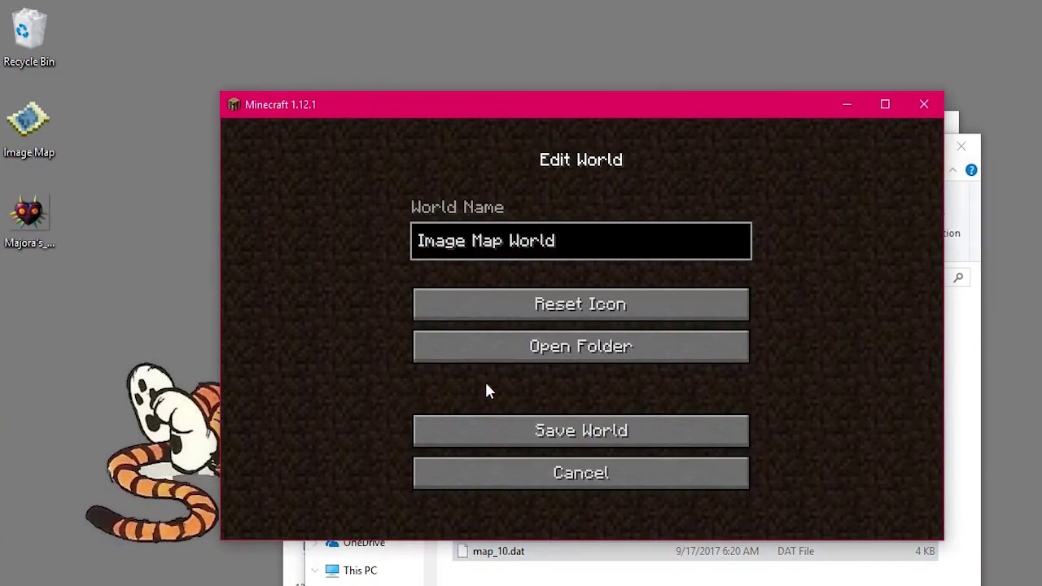
{"action": "left_click", "coordinate": [585, 476]}
{"action": "left_click", "coordinate": [463, 467]}
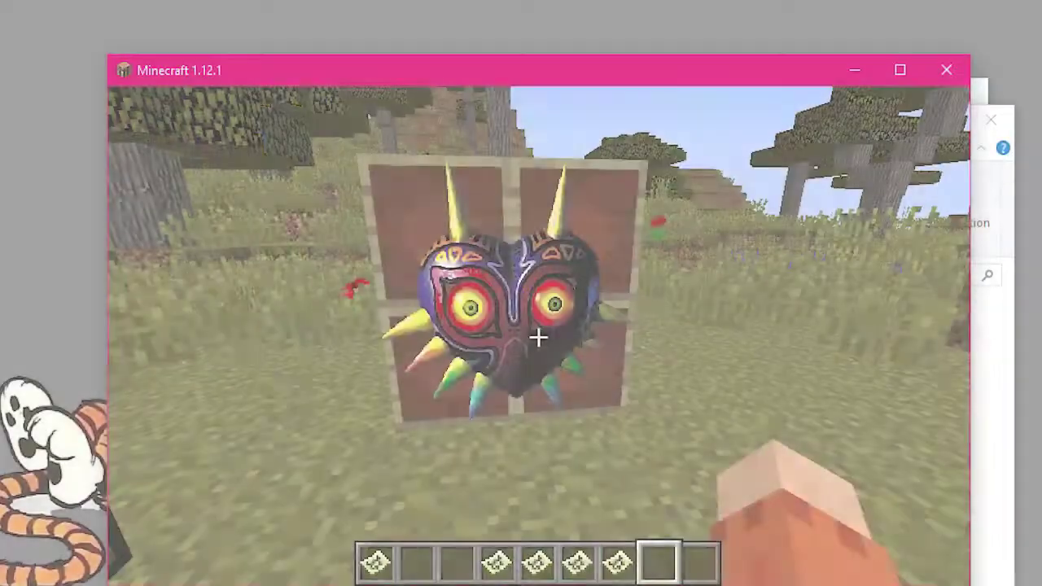
Step: Examine the two-by-two mosaic, the single framed map and the new maps held from the hotbar
{"action": "scroll", "coordinate": [538, 337], "scroll_direction": "down", "scroll_amount": 1}
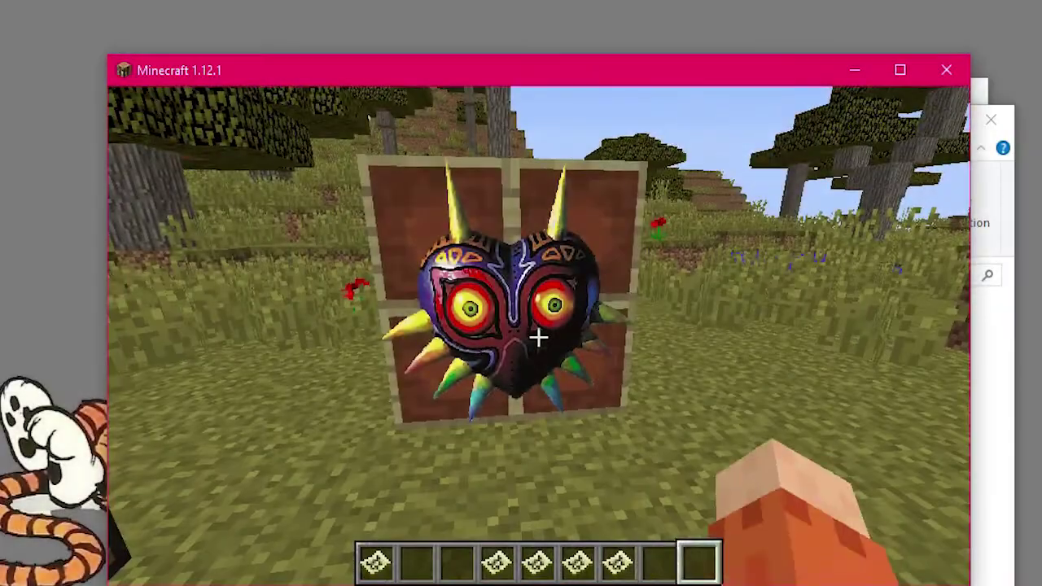
{"action": "scroll", "coordinate": [537, 336], "scroll_direction": "up", "scroll_amount": 1}
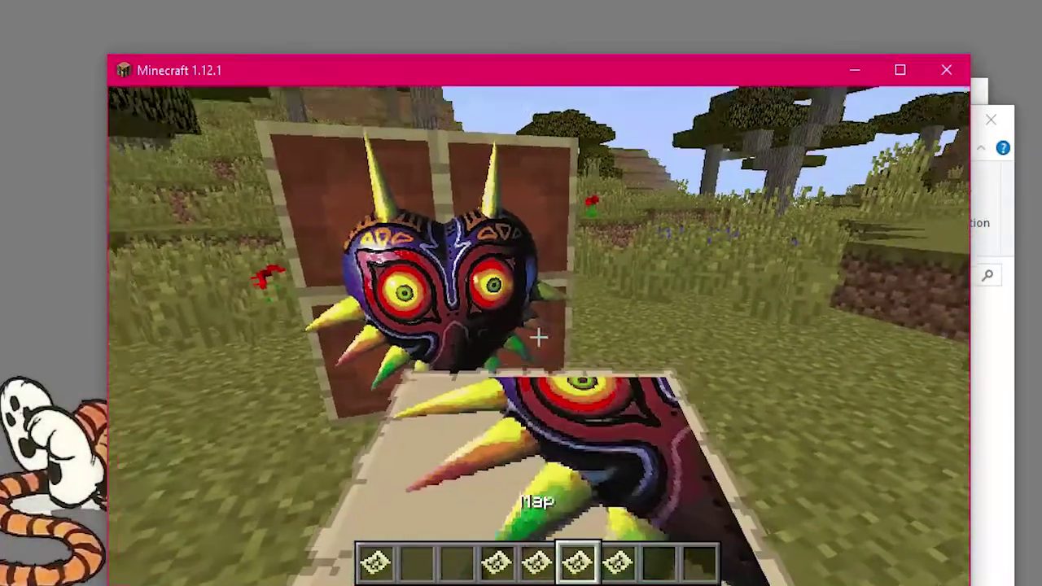
{"action": "scroll", "coordinate": [538, 336], "scroll_direction": "down", "scroll_amount": 2}
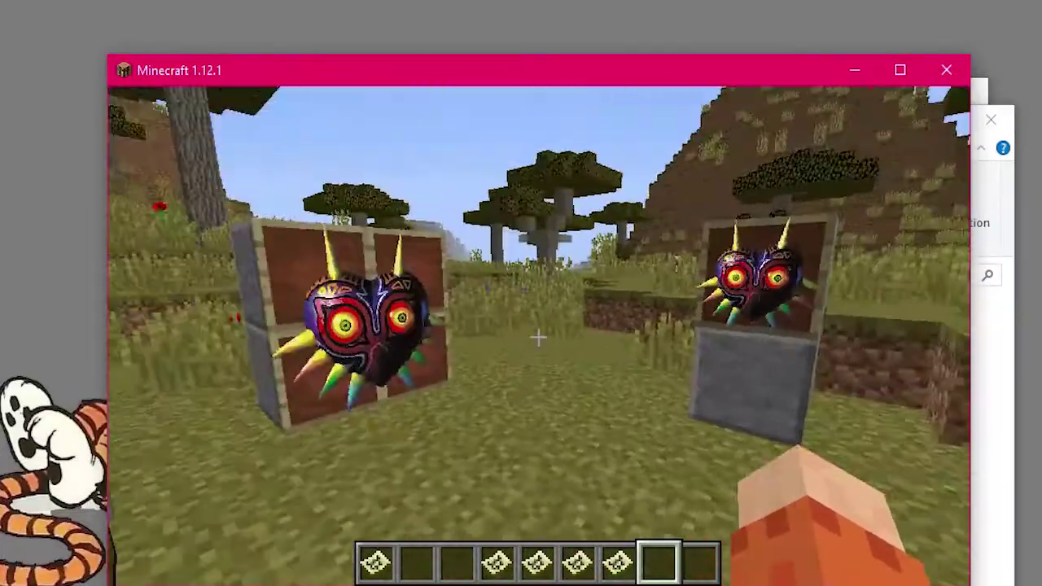
{"action": "key", "text": "s"}
{"action": "key", "text": "w"}
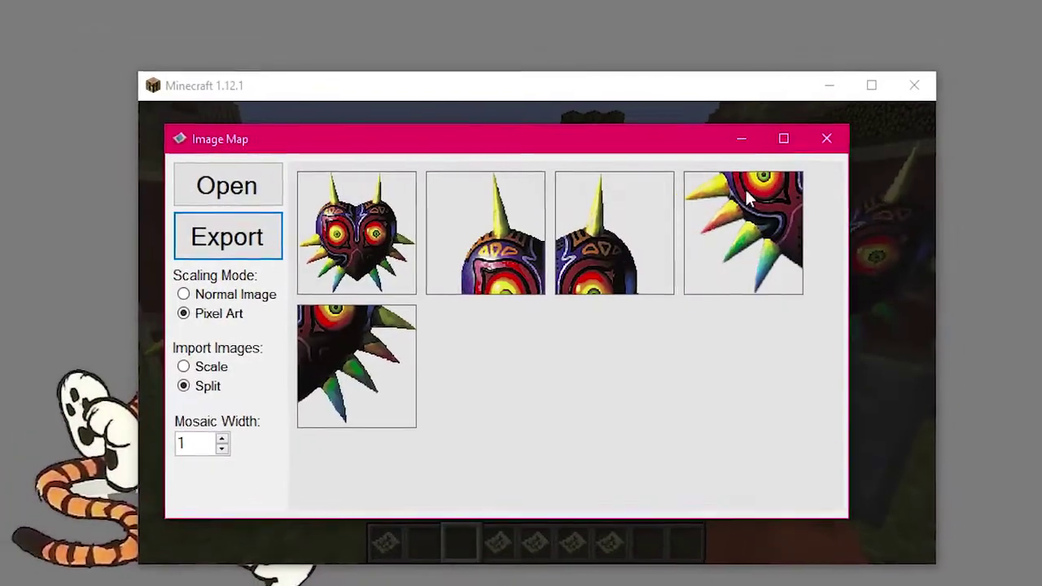
Step: Restart Image Map and import the Majora's_Mask_Artwork image from the Desktop in Split mode
{"action": "left_click", "coordinate": [826, 139]}
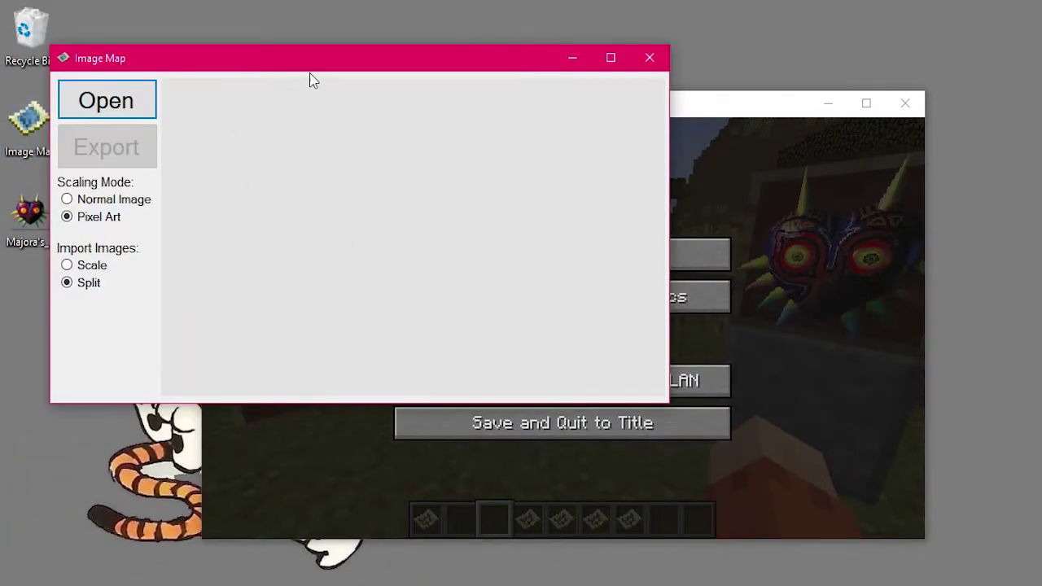
{"action": "left_click_drag", "start_coordinate": [309, 80], "coordinate": [536, 143]}
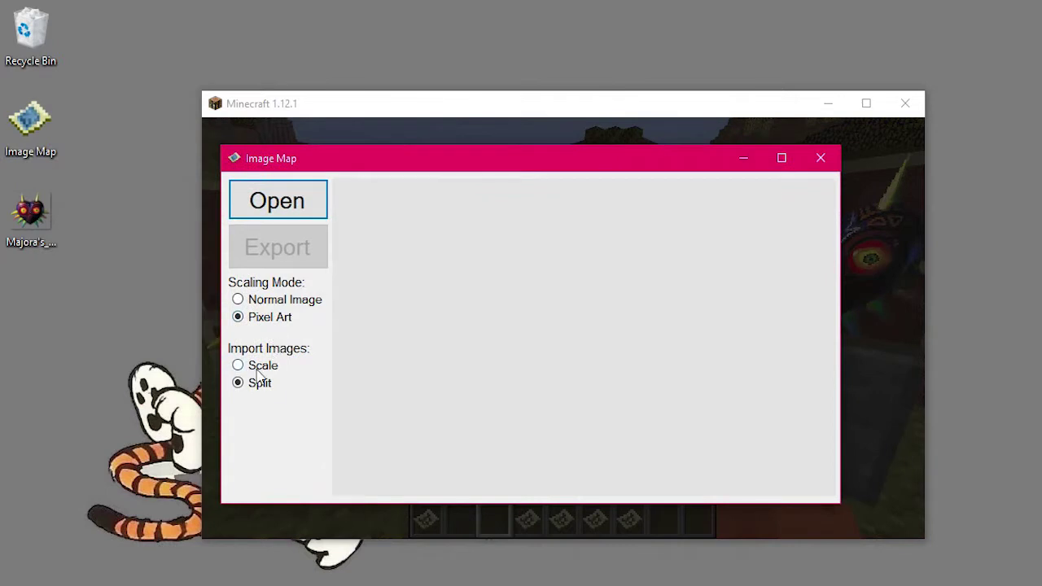
{"action": "left_click", "coordinate": [256, 368]}
{"action": "left_click", "coordinate": [259, 383]}
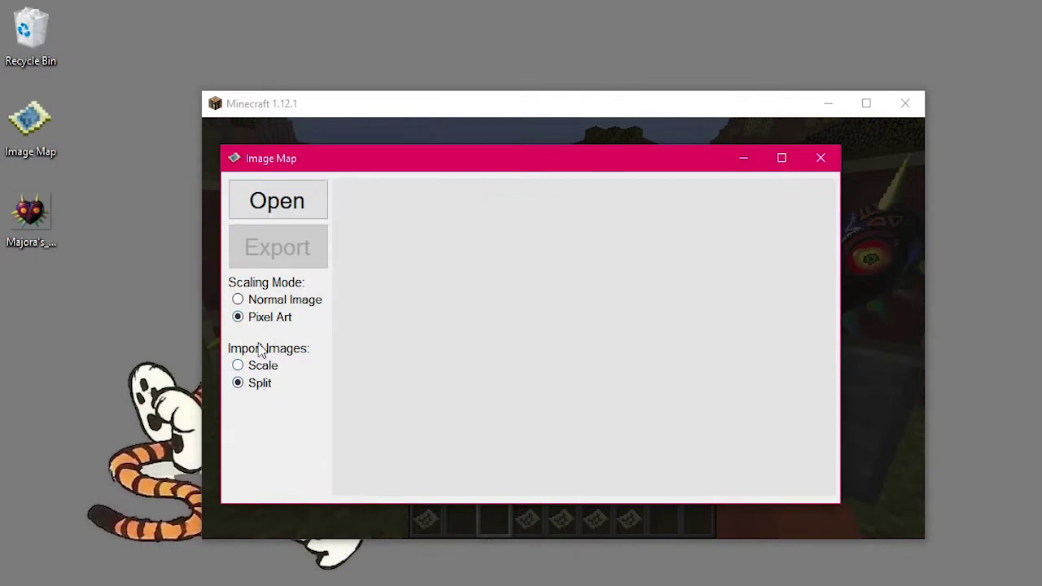
{"action": "left_click", "coordinate": [318, 217]}
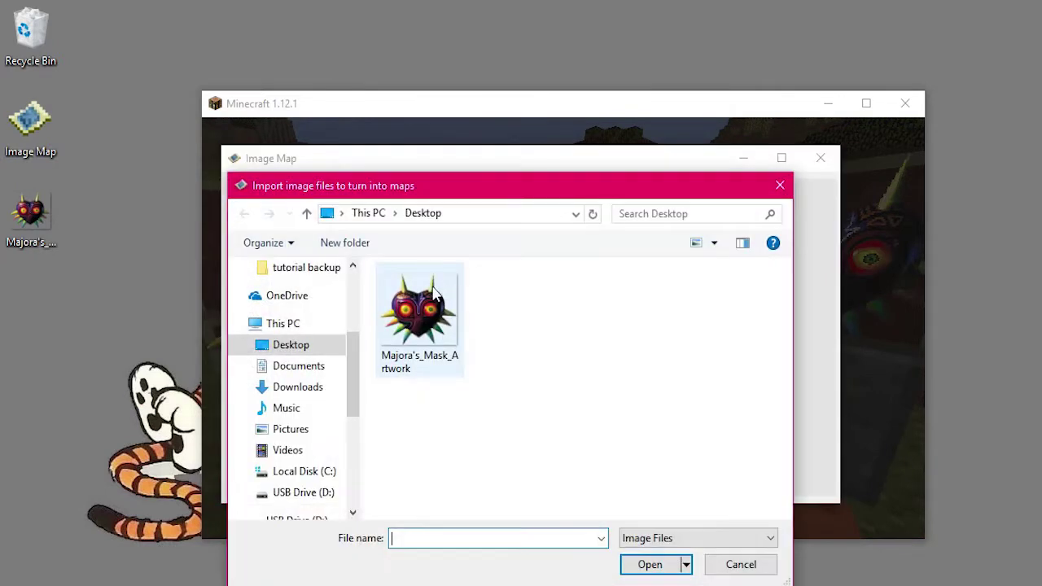
{"action": "left_click", "coordinate": [420, 314]}
{"action": "left_click", "coordinate": [651, 566]}
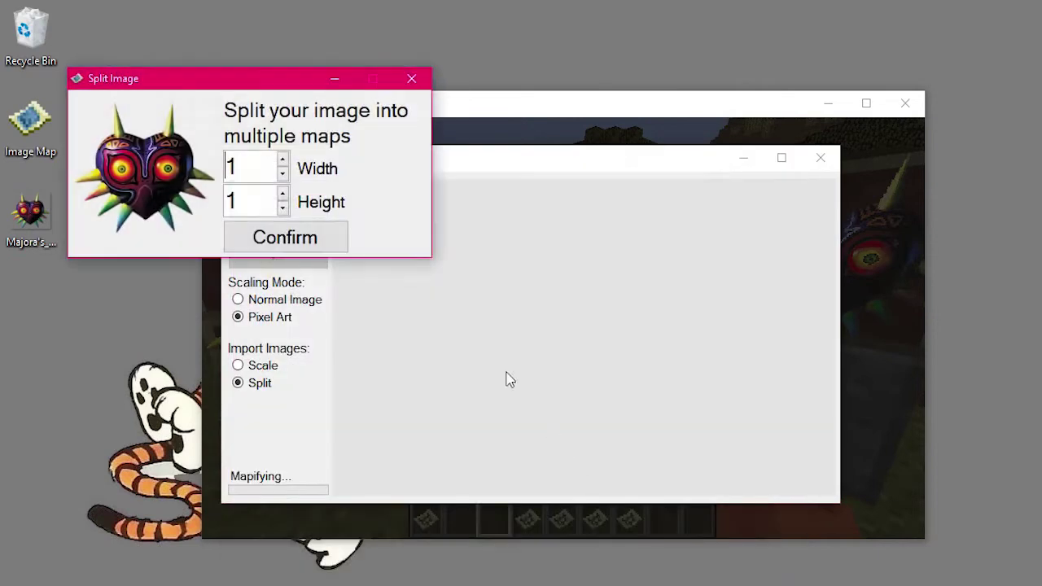
Step: Split the imported image into a grid of maps 3 wide and 2 high
{"action": "left_click", "coordinate": [283, 161]}
{"action": "left_click", "coordinate": [283, 161]}
{"action": "left_click", "coordinate": [283, 196]}
{"action": "left_click", "coordinate": [285, 237]}
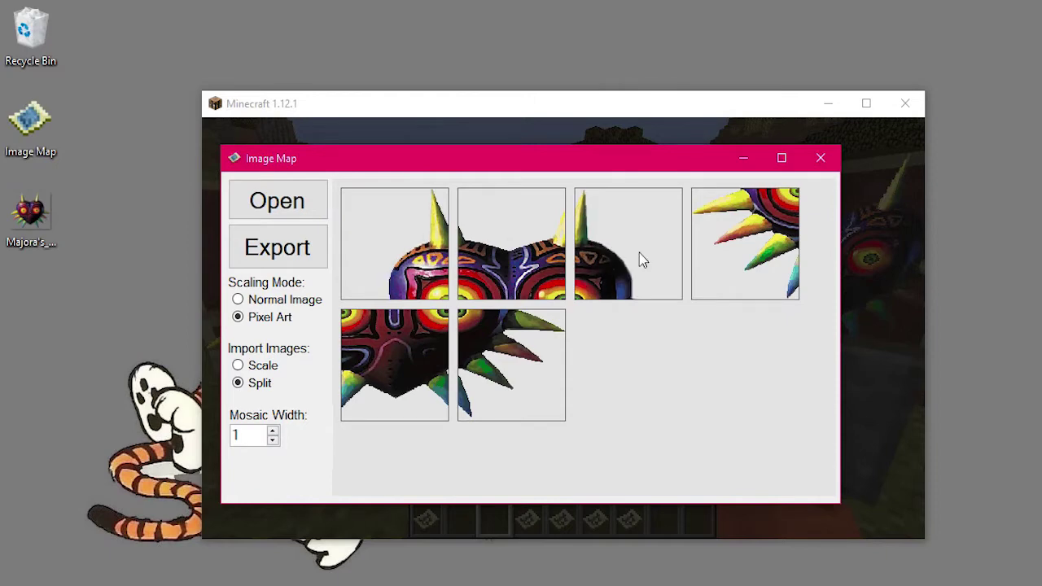
Step: Set the mosaic width to 3 and export the maps to the Desktop, numbered from map_0
{"action": "left_click", "coordinate": [272, 432]}
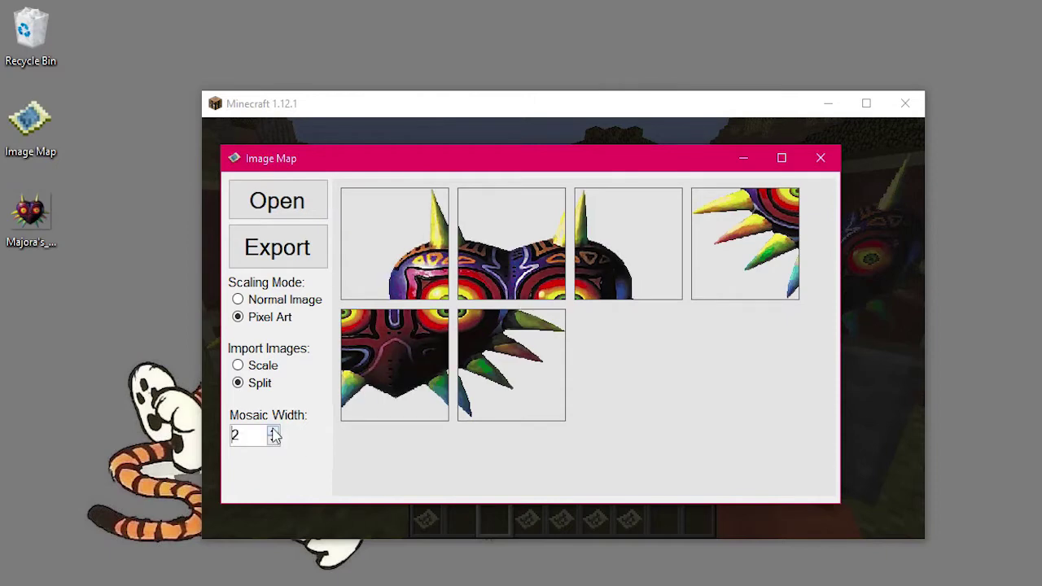
{"action": "left_click", "coordinate": [306, 255]}
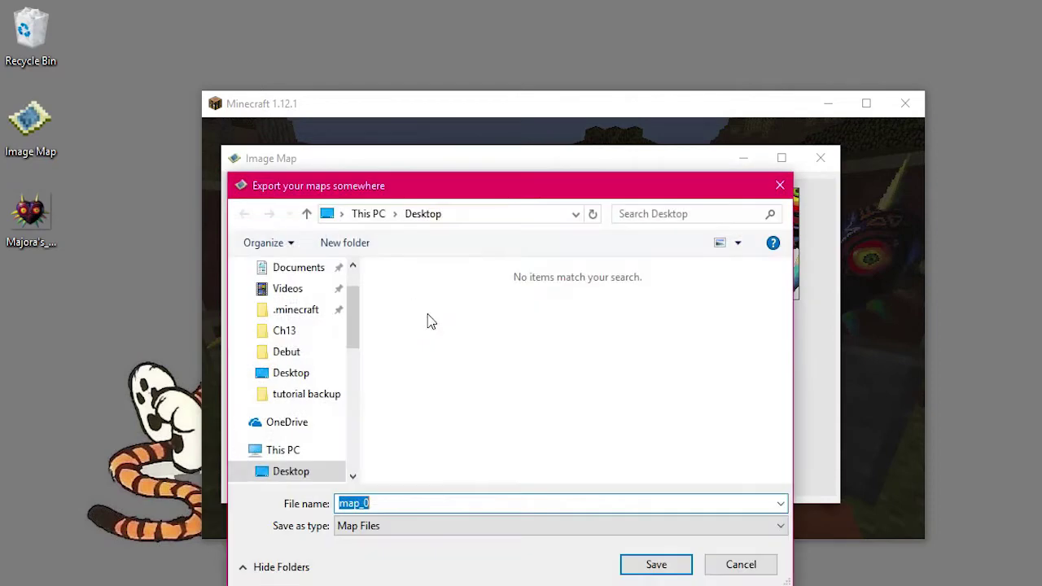
{"action": "left_click", "coordinate": [445, 505]}
{"action": "left_click", "coordinate": [670, 567]}
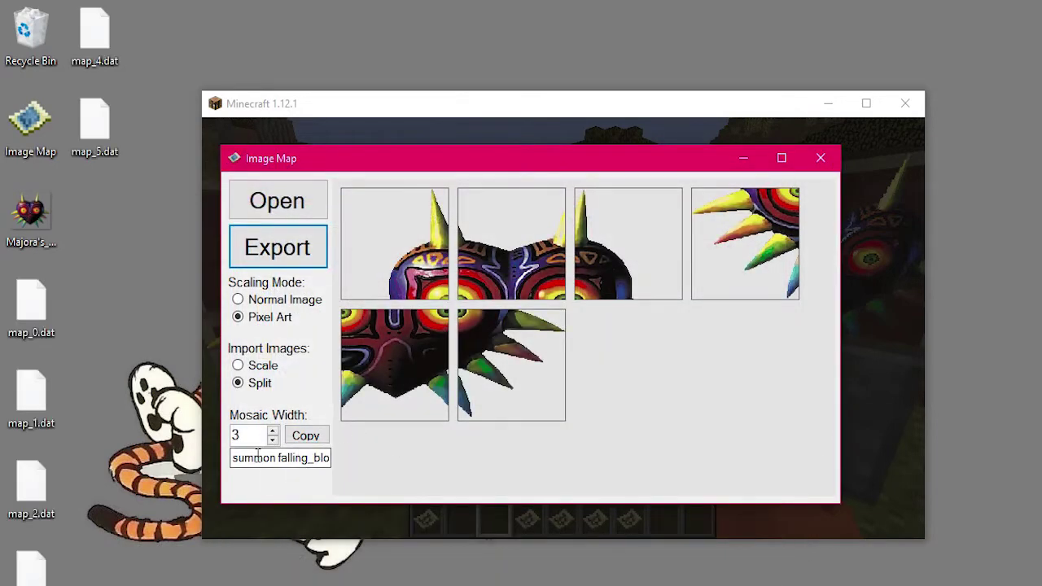
Step: Copy the generated summon falling_block command for the mosaic from Image Map
{"action": "left_click", "coordinate": [263, 459]}
{"action": "left_click_drag", "start_coordinate": [271, 457], "coordinate": [234, 458]}
{"action": "left_click", "coordinate": [278, 458]}
{"action": "left_click", "coordinate": [311, 444]}
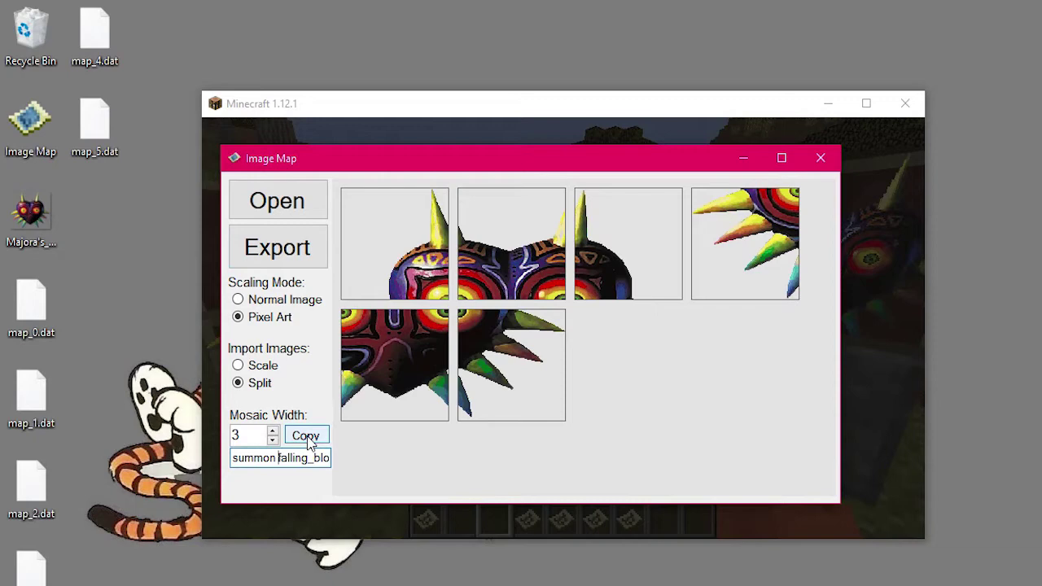
{"action": "left_click", "coordinate": [310, 443]}
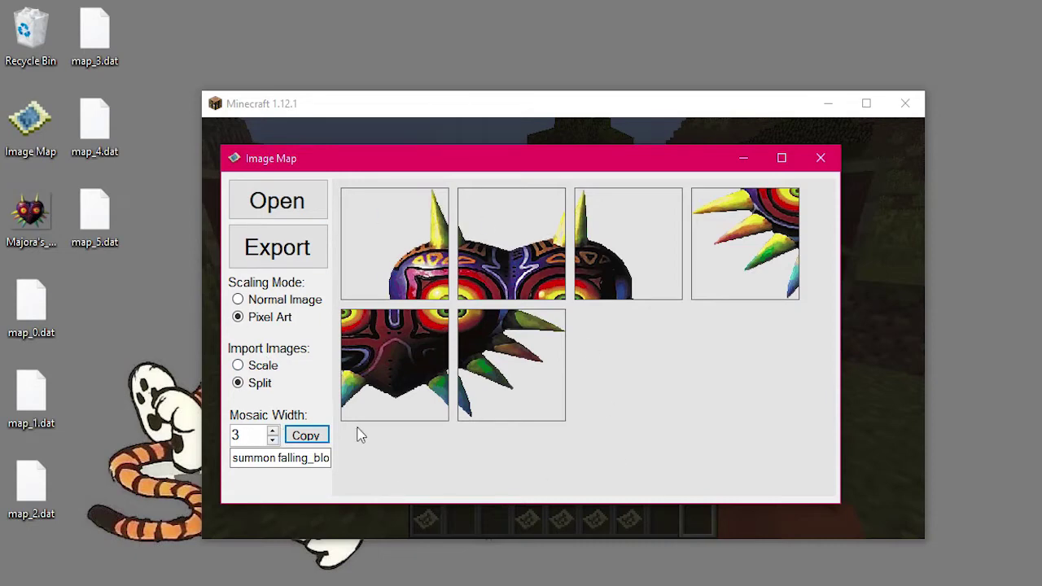
Step: Switch to Minecraft, save and quit the world, and open the data folder inside Image Map World's world folder
{"action": "left_click", "coordinate": [876, 422]}
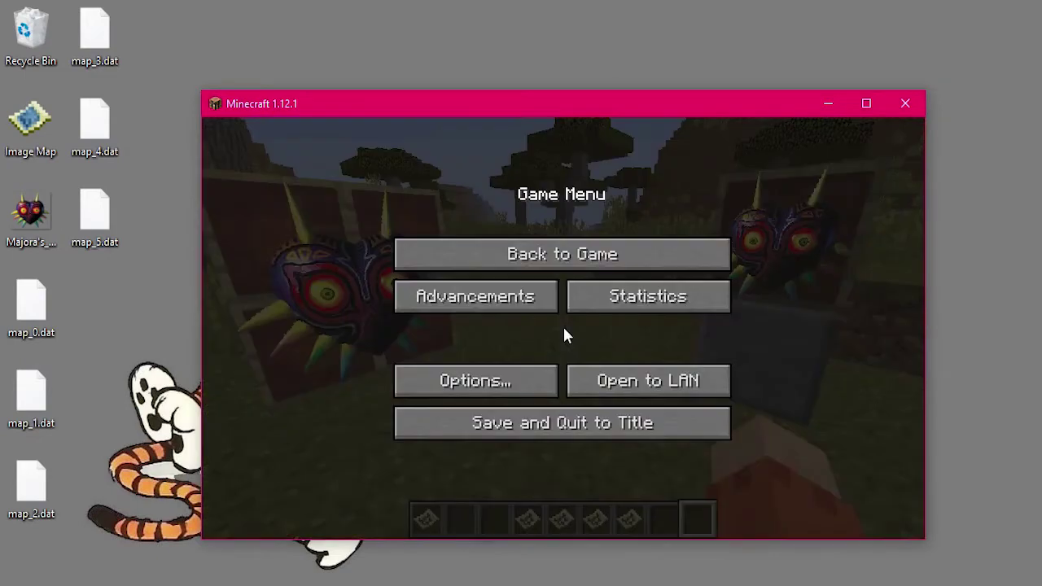
{"action": "left_click", "coordinate": [573, 422]}
{"action": "left_click", "coordinate": [510, 342]}
{"action": "left_click", "coordinate": [438, 228]}
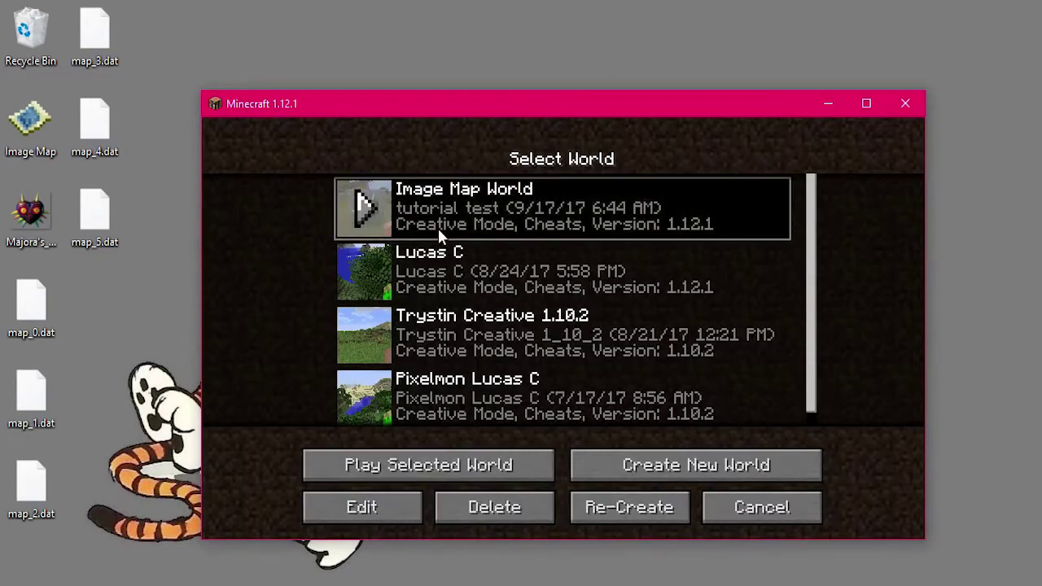
{"action": "left_click", "coordinate": [415, 507]}
{"action": "left_click", "coordinate": [526, 350]}
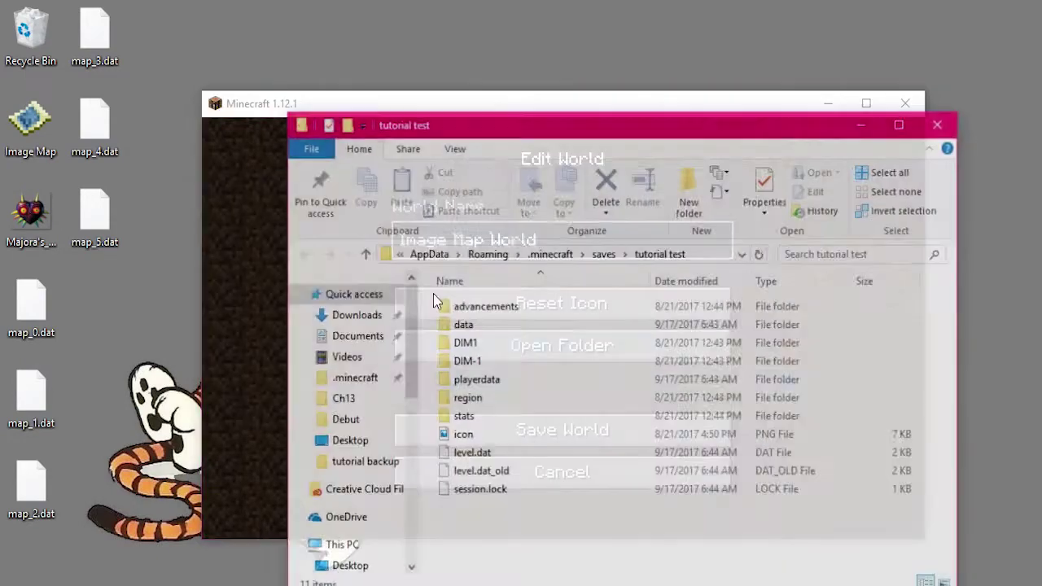
{"action": "double_click", "coordinate": [462, 324]}
Step: Move the six exported files map_0.dat to map_5.dat from the Desktop into the world's data folder
{"action": "scroll", "coordinate": [476, 383], "scroll_direction": "down", "scroll_amount": 5}
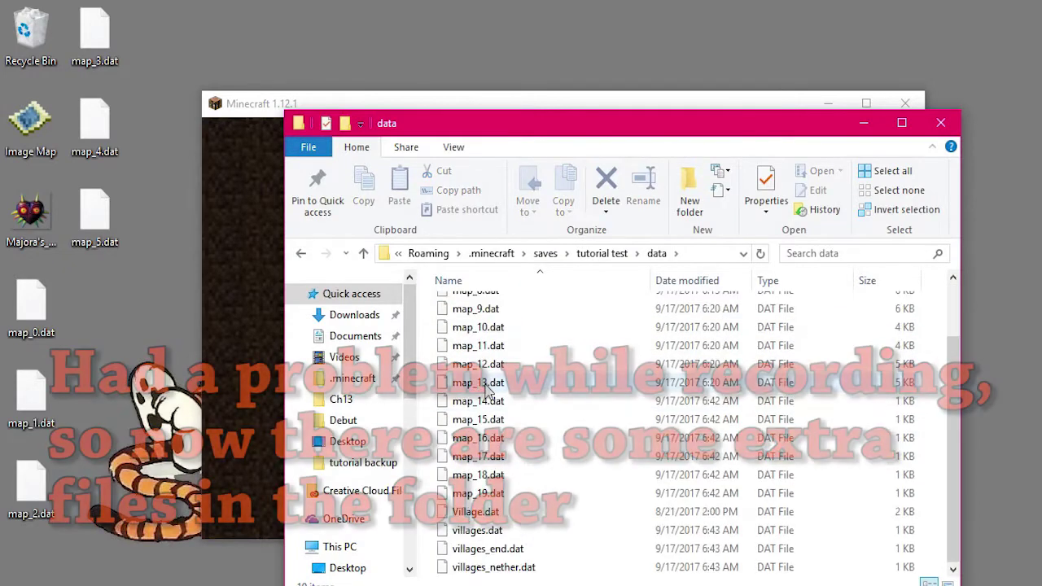
{"action": "scroll", "coordinate": [484, 388], "scroll_direction": "up", "scroll_amount": 5}
{"action": "left_click_drag", "start_coordinate": [163, 290], "coordinate": [63, 5]}
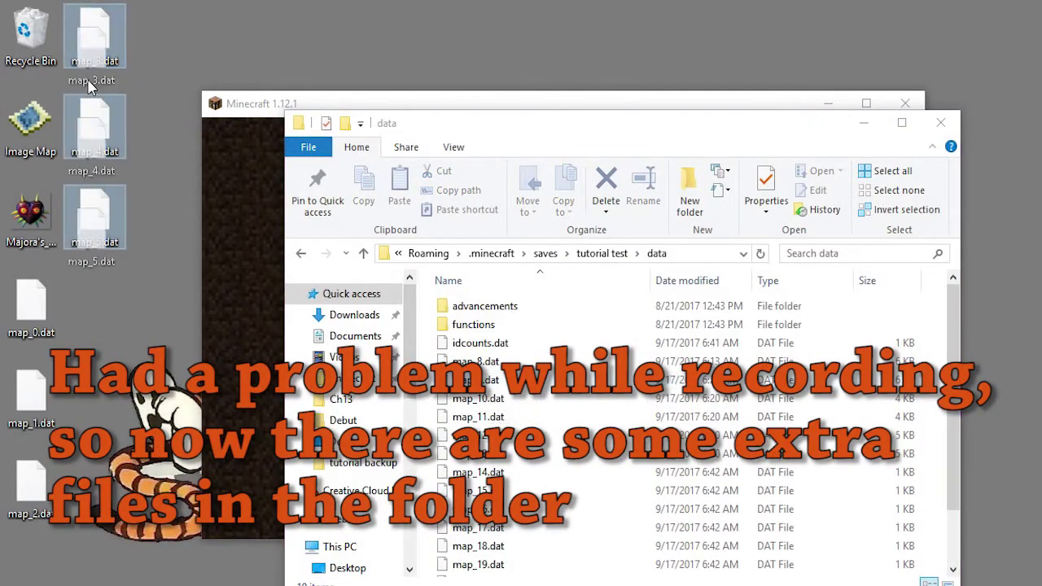
{"action": "left_click_drag", "start_coordinate": [98, 41], "coordinate": [124, 308]}
{"action": "left_click_drag", "start_coordinate": [4, 274], "coordinate": [192, 521]}
{"action": "left_click_drag", "start_coordinate": [95, 307], "coordinate": [610, 531]}
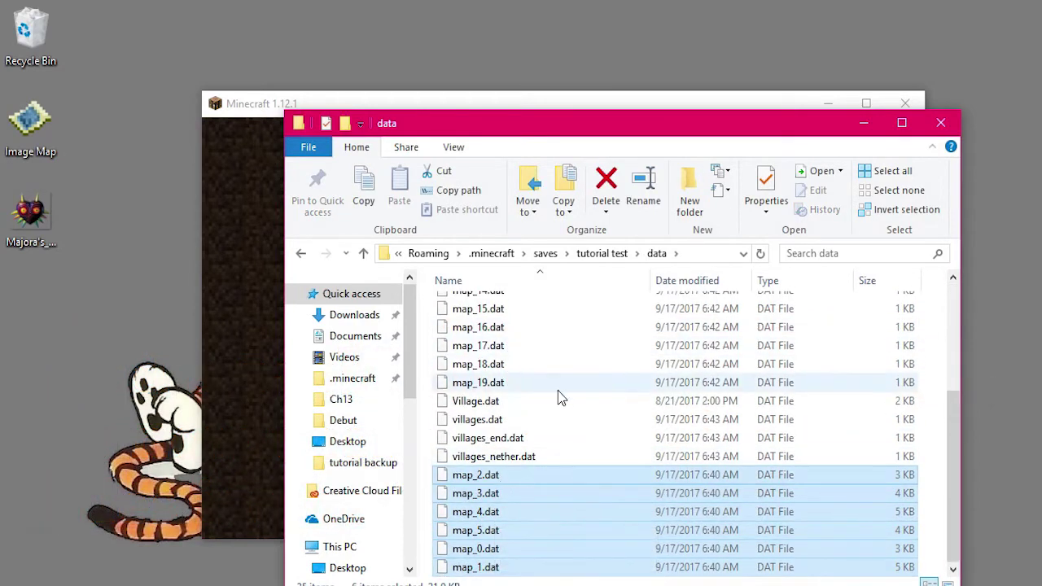
Step: Close the data folder, leave the world editing screen without changes, and load Image Map World
{"action": "left_click", "coordinate": [941, 123]}
{"action": "left_click", "coordinate": [574, 430]}
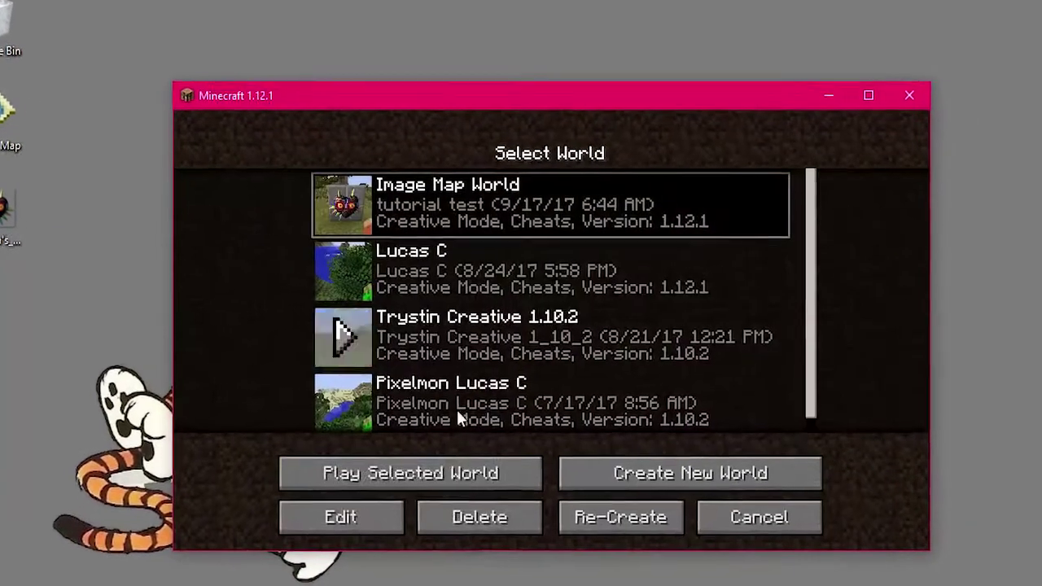
{"action": "left_click", "coordinate": [470, 472]}
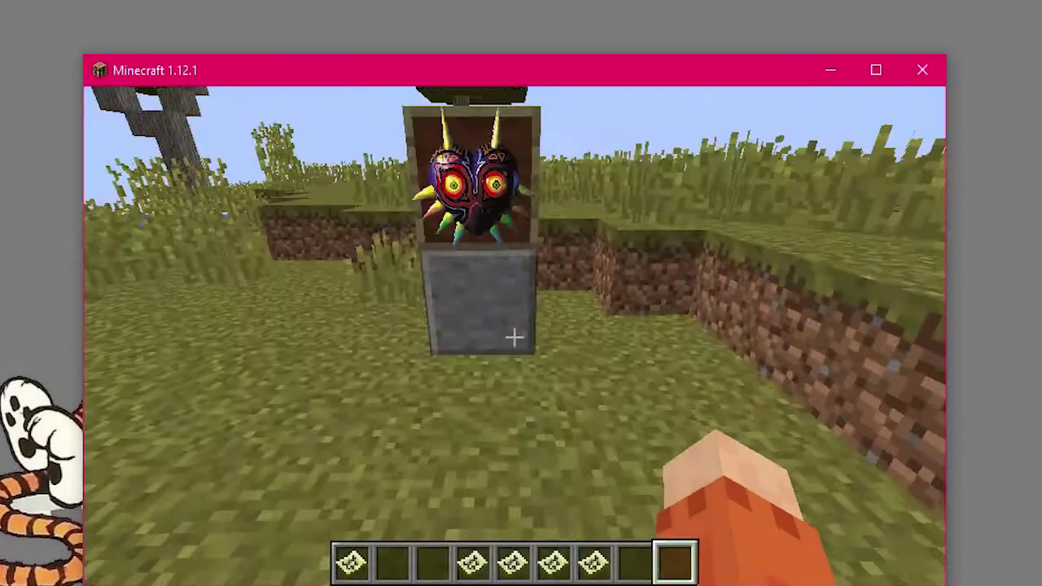
Step: Obtain a command block with the chat command /give @p command_block
{"action": "key", "text": "e"}
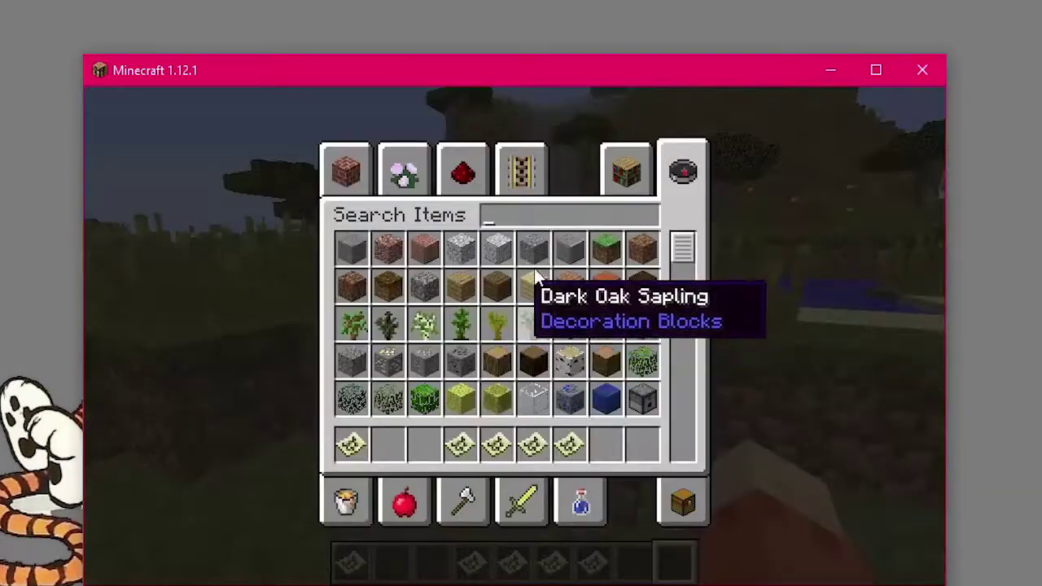
{"action": "key", "text": "Escape"}
{"action": "key", "text": "slash"}
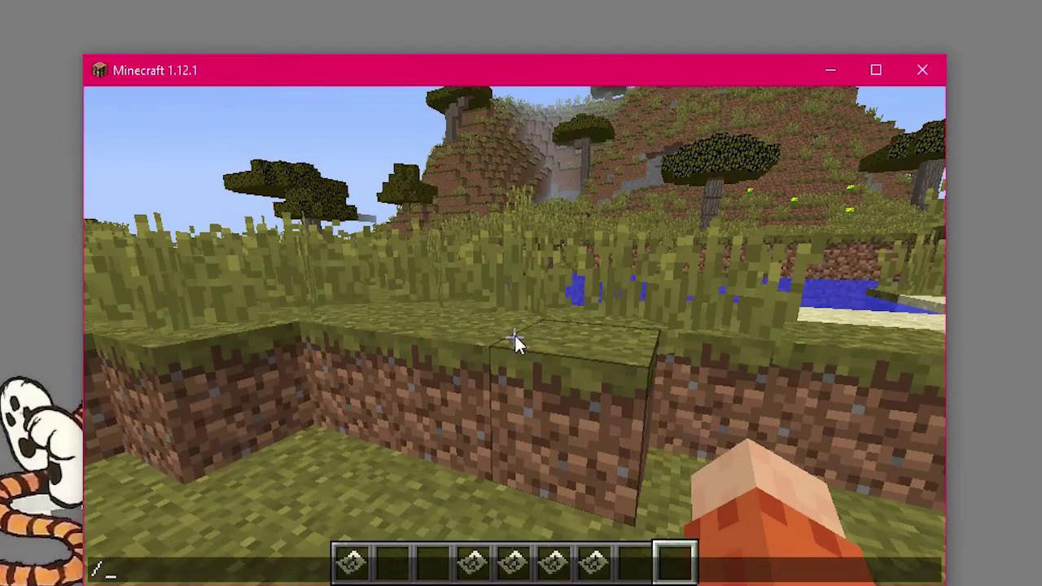
{"action": "type", "text": "give @p "}
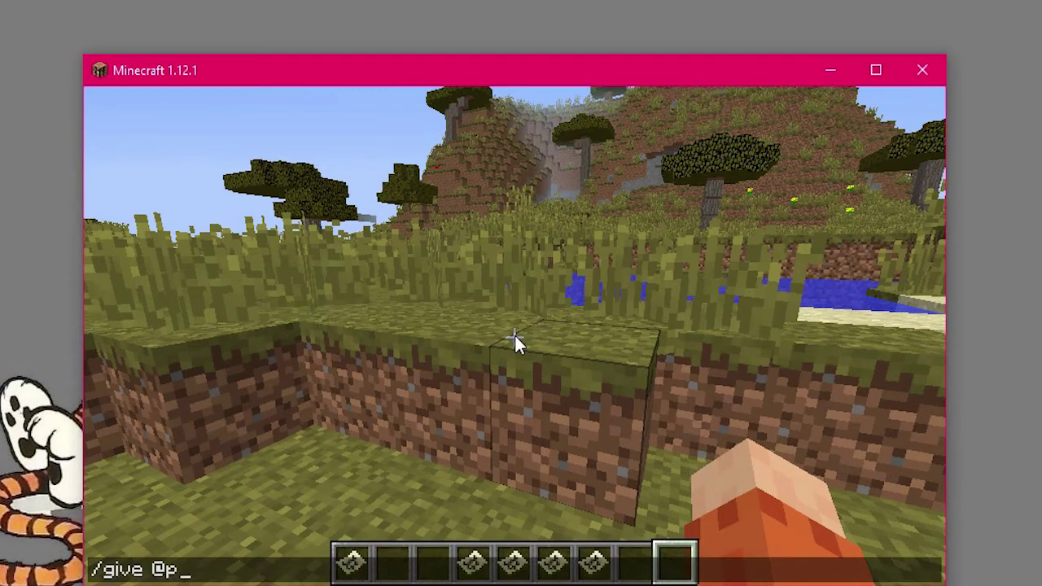
{"action": "type", "text": "command_b"}
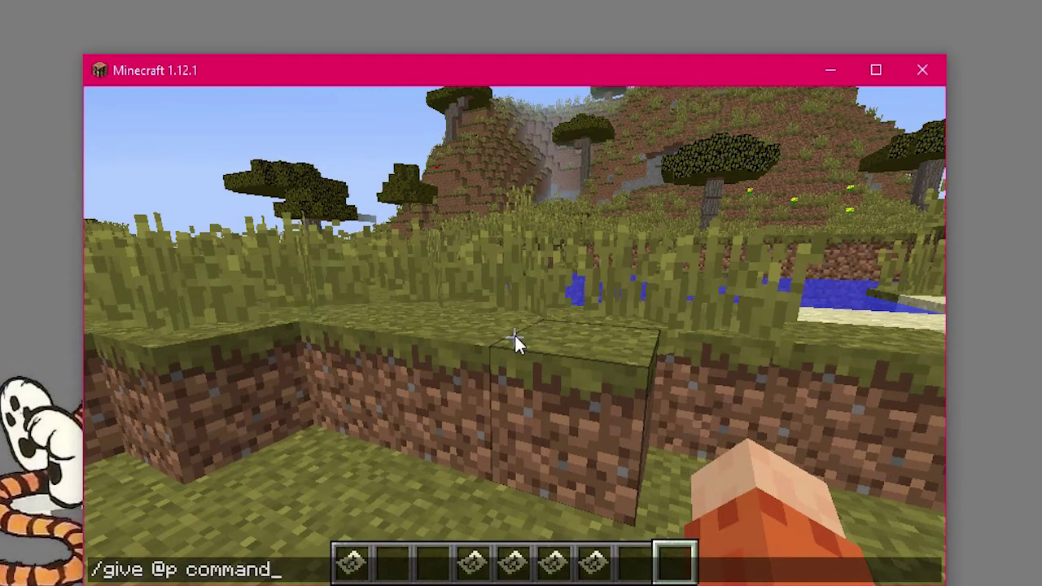
{"action": "type", "text": "lock"}
{"action": "key", "text": "Return"}
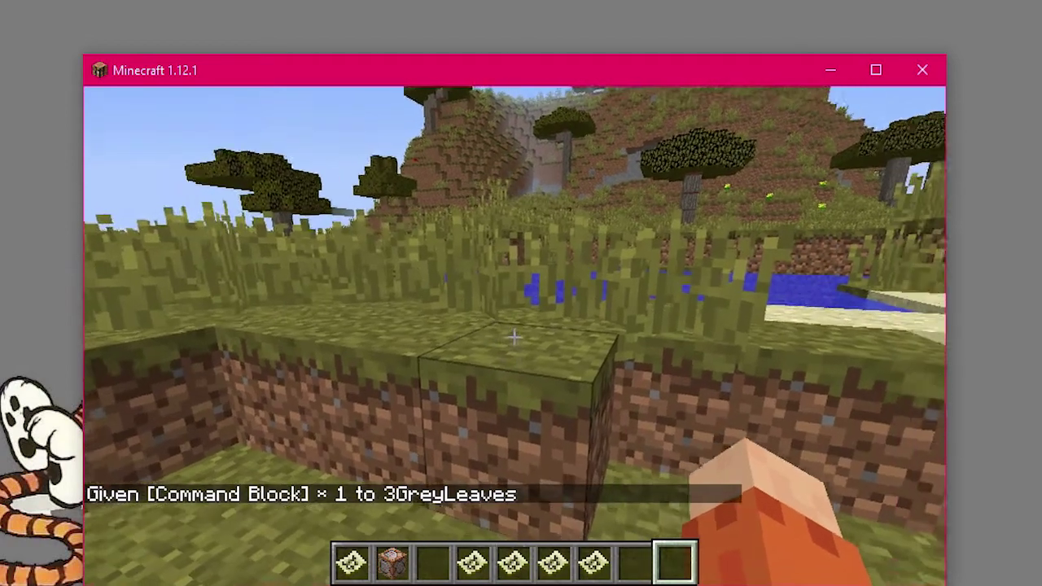
Step: Place the command block on the grass ledge and set its console command to the copied item-frame summoning command
{"action": "scroll", "coordinate": [514, 336], "scroll_direction": "down", "scroll_amount": 3}
{"action": "scroll", "coordinate": [514, 336], "scroll_direction": "up", "scroll_amount": 1}
{"action": "right_click", "coordinate": [514, 336]}
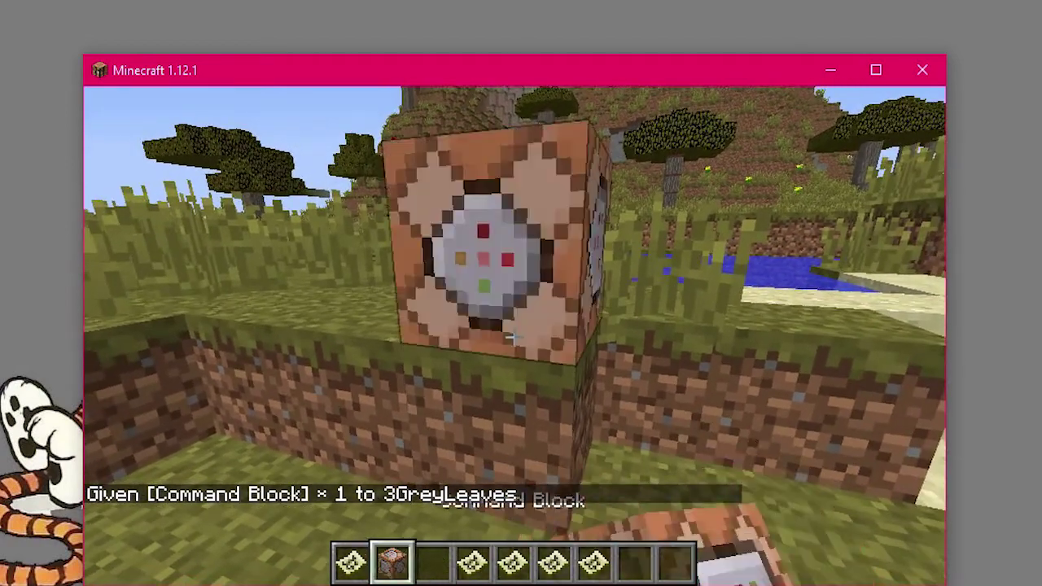
{"action": "right_click", "coordinate": [513, 336]}
{"action": "key", "text": "ctrl+v"}
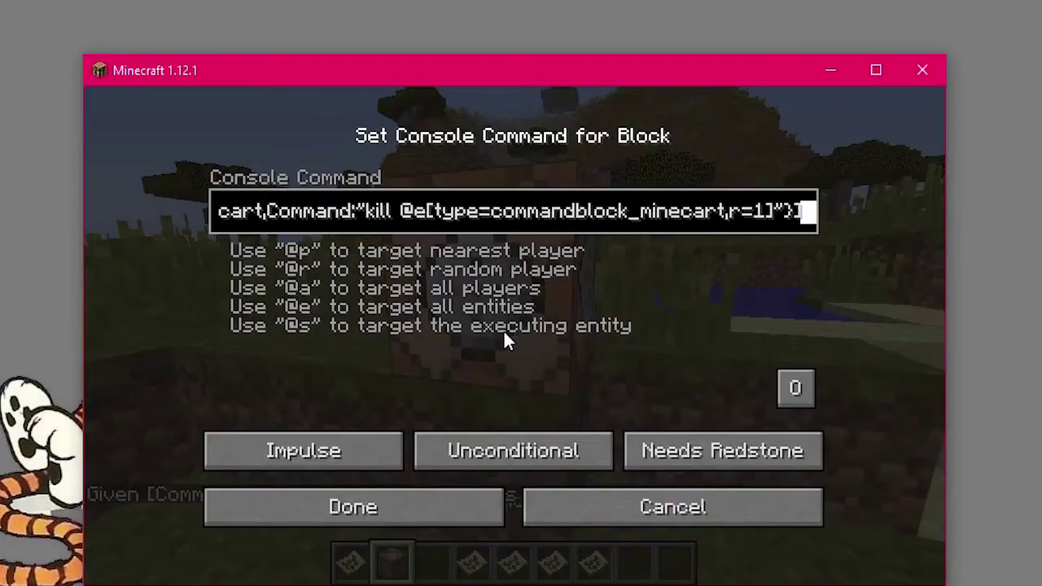
{"action": "left_click", "coordinate": [441, 507]}
Step: Search the creative inventory for "but" and put a Button in the third hotbar slot
{"action": "type", "text": "e"}
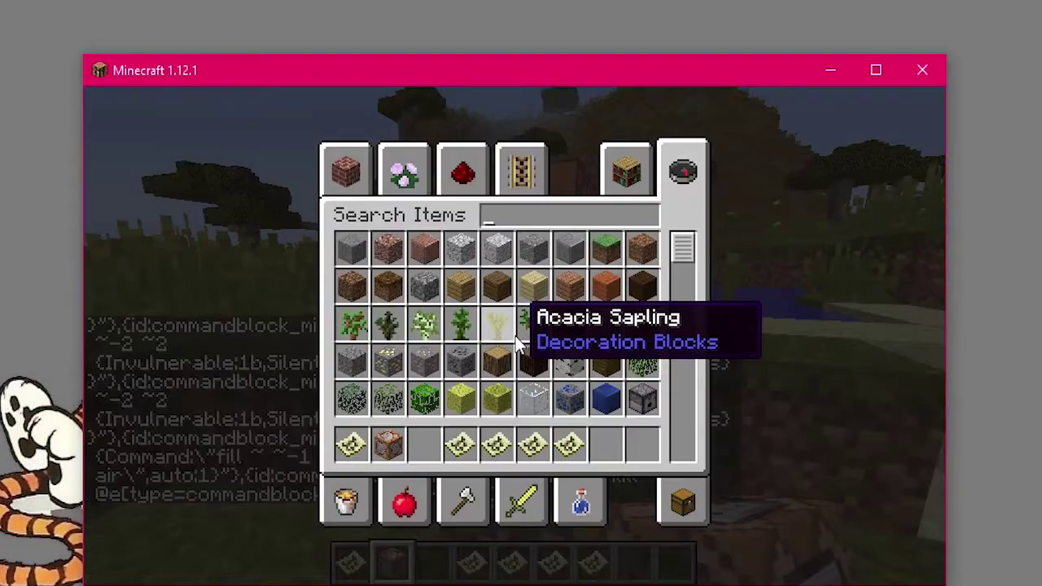
{"action": "type", "text": "but"}
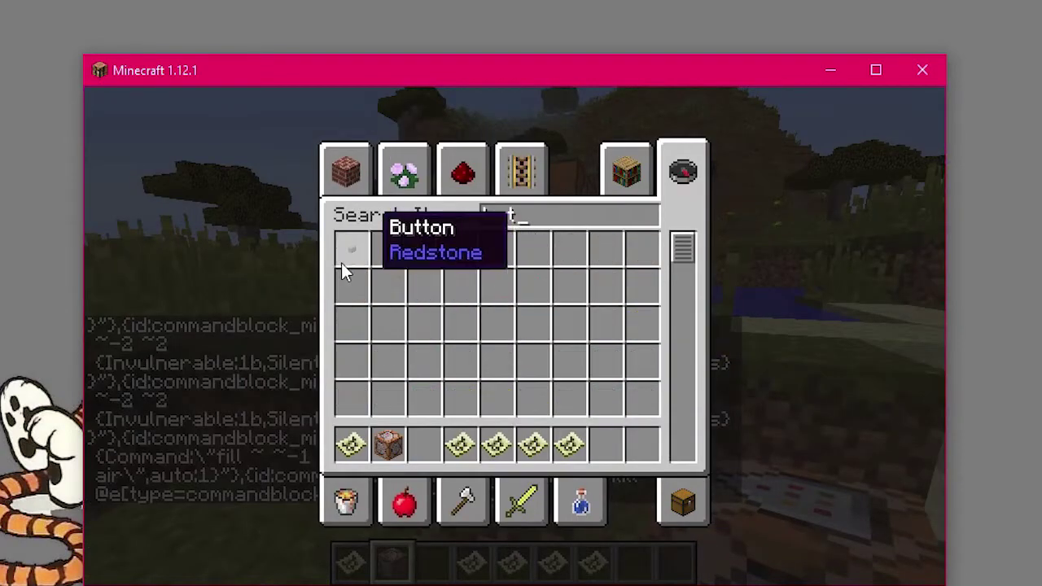
{"action": "left_click", "coordinate": [341, 263]}
{"action": "left_click", "coordinate": [425, 444]}
{"action": "key", "text": "e"}
Step: Attach the button to the front of the command block and activate it to build the map mosaic
{"action": "key", "text": "3"}
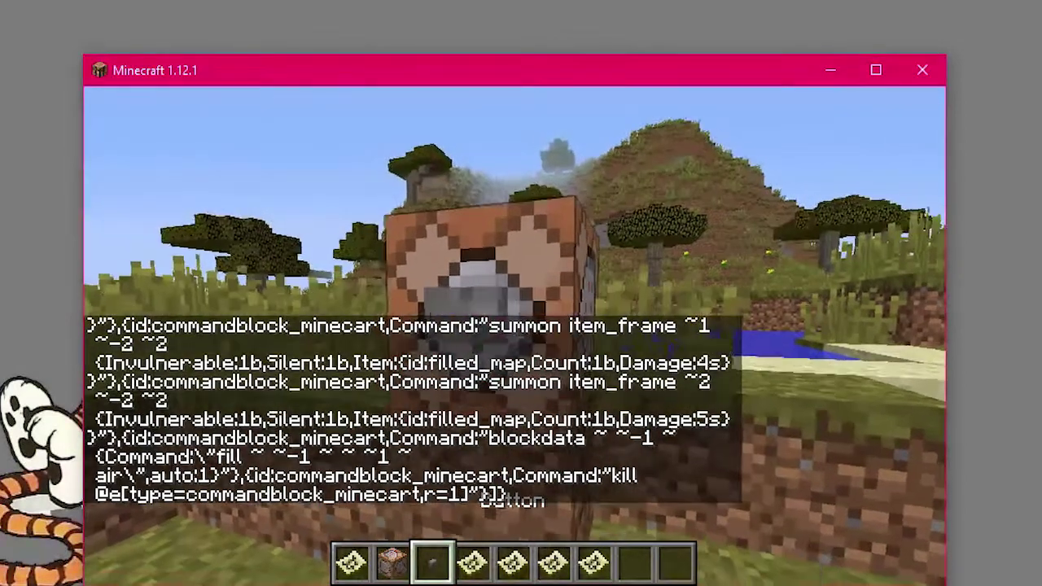
{"action": "right_click", "coordinate": [514, 335]}
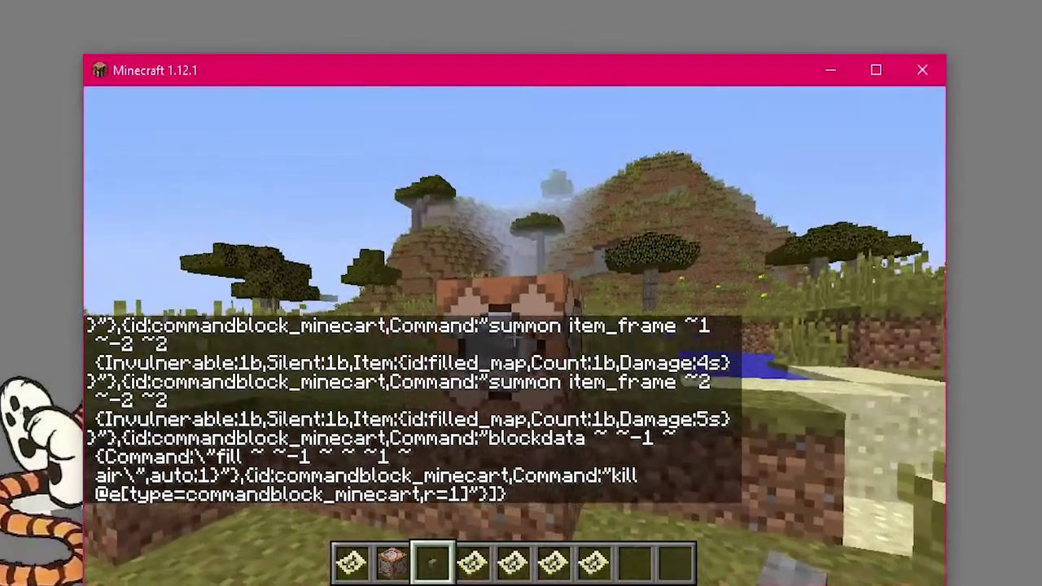
{"action": "right_click", "coordinate": [515, 335]}
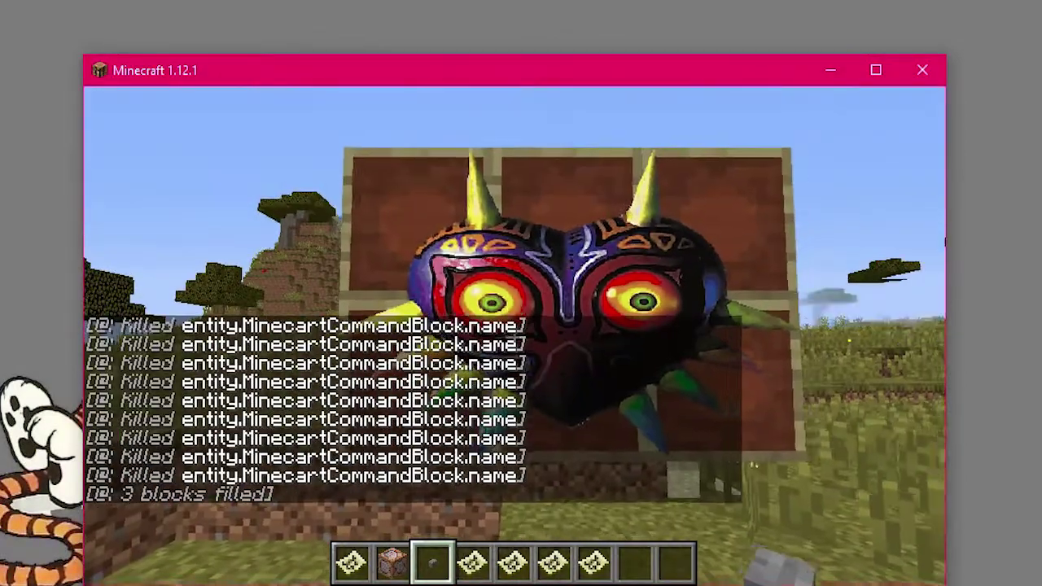
Step: Inspect the large six-map Majora's Mask mosaic from several angles and compare it with the single-frame version on the stone block
{"action": "key", "text": "s"}
{"action": "key", "text": "w"}
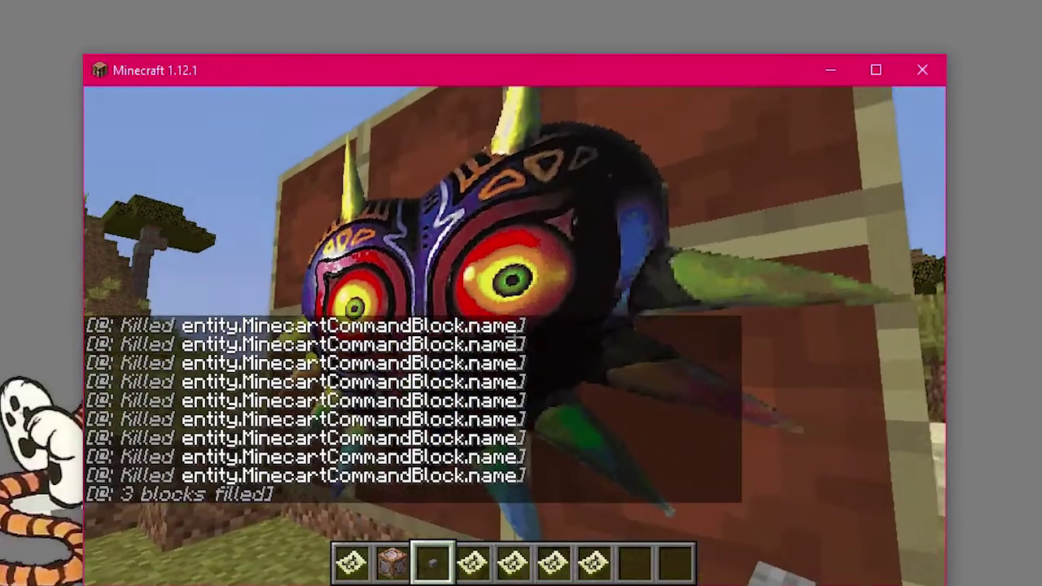
{"action": "key", "text": "s"}
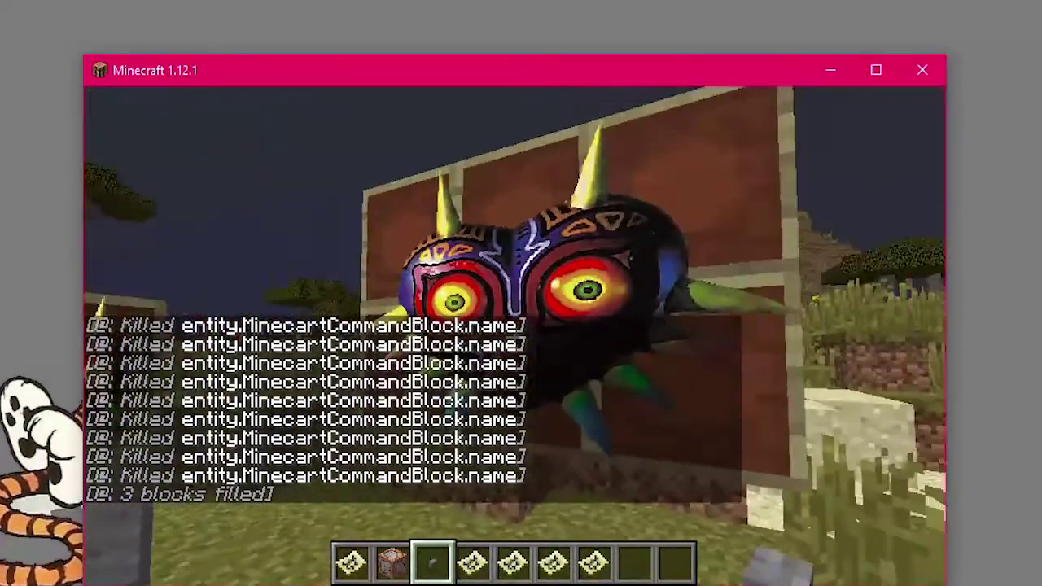
{"action": "key", "text": "6"}
{"action": "key", "text": "9"}
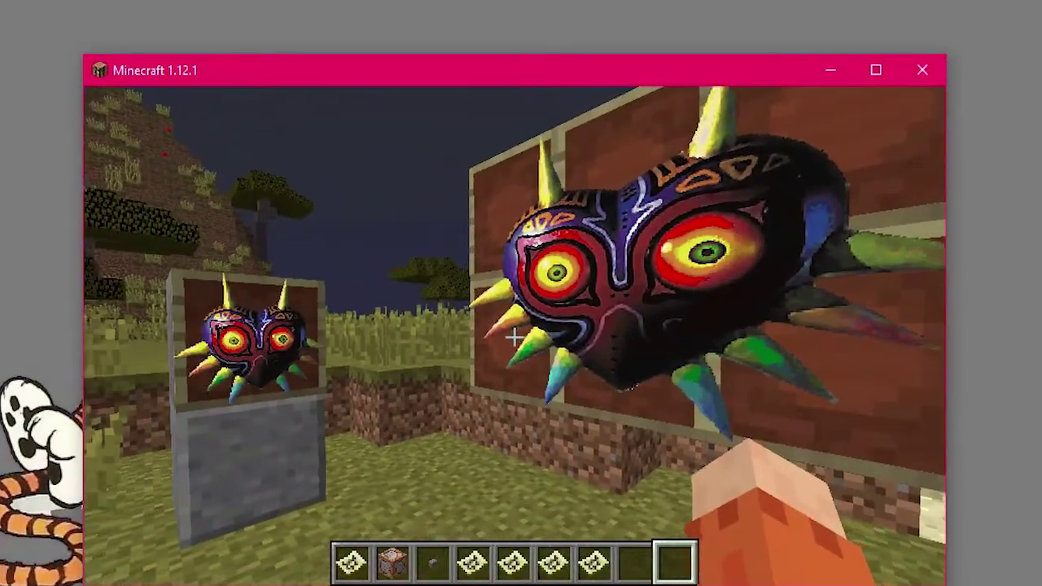
{"action": "key", "text": "w"}
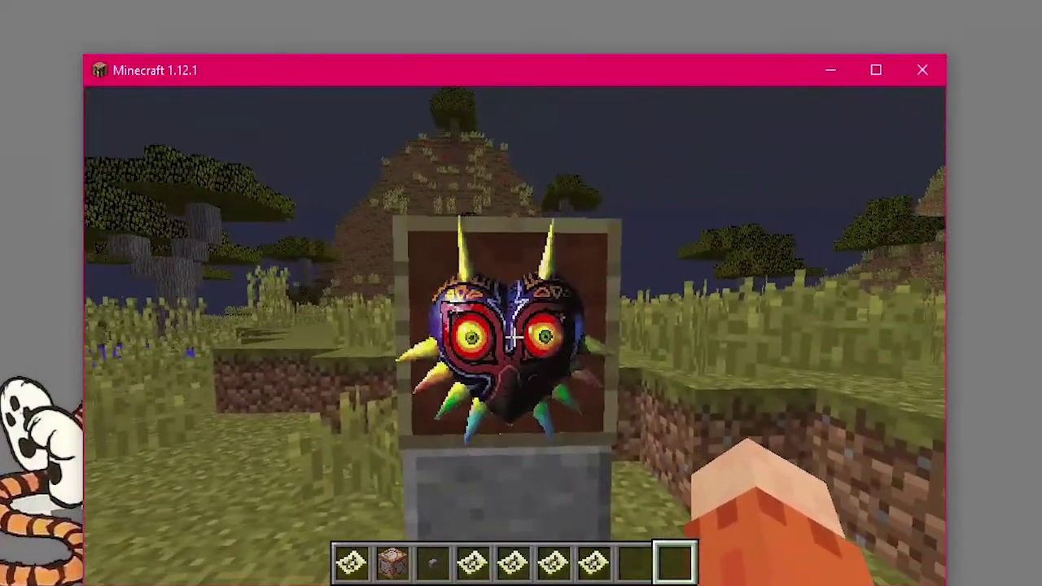
{"action": "key", "text": "w"}
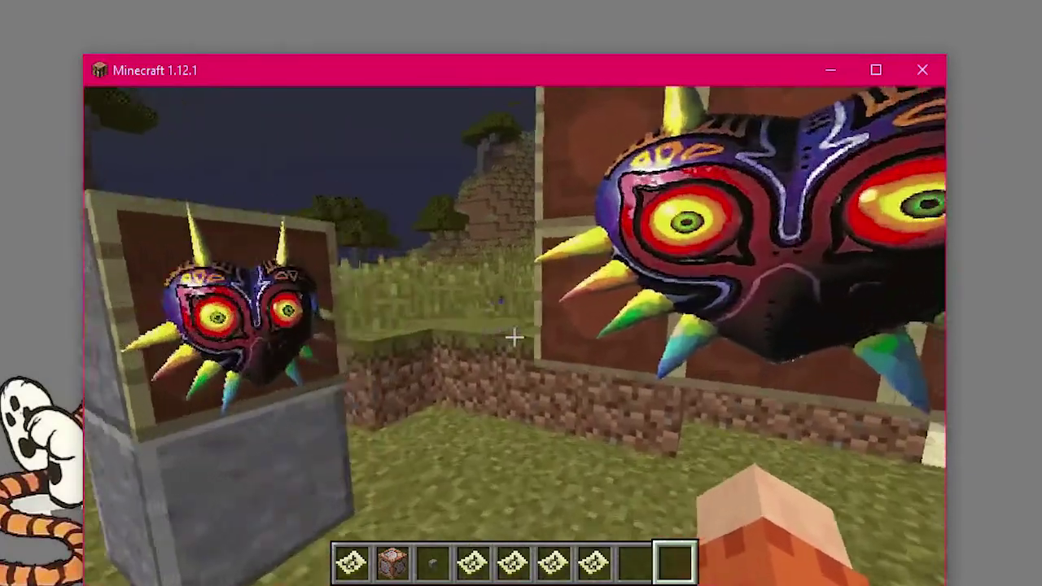
{"action": "key", "text": "w"}
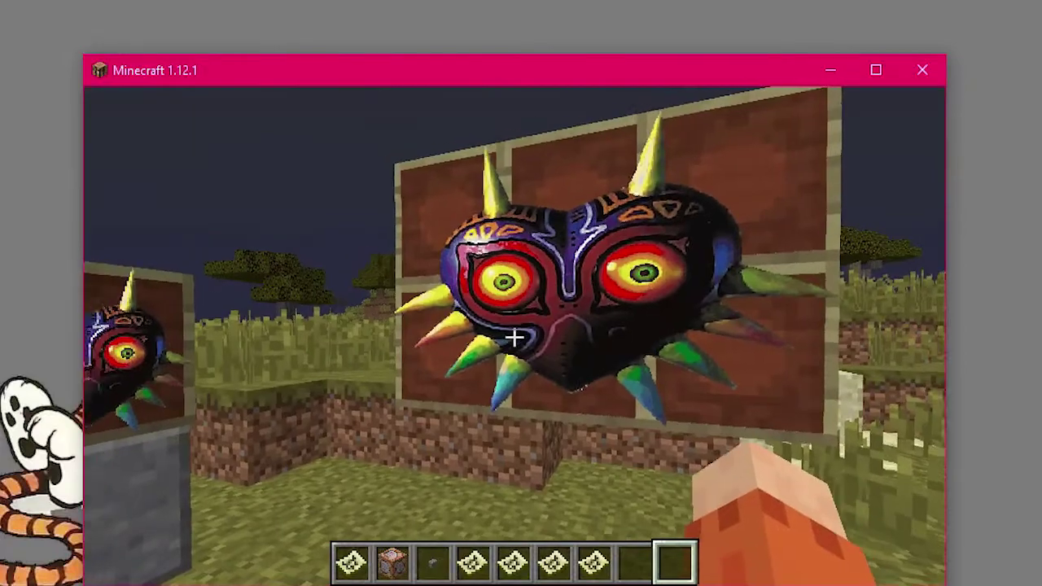